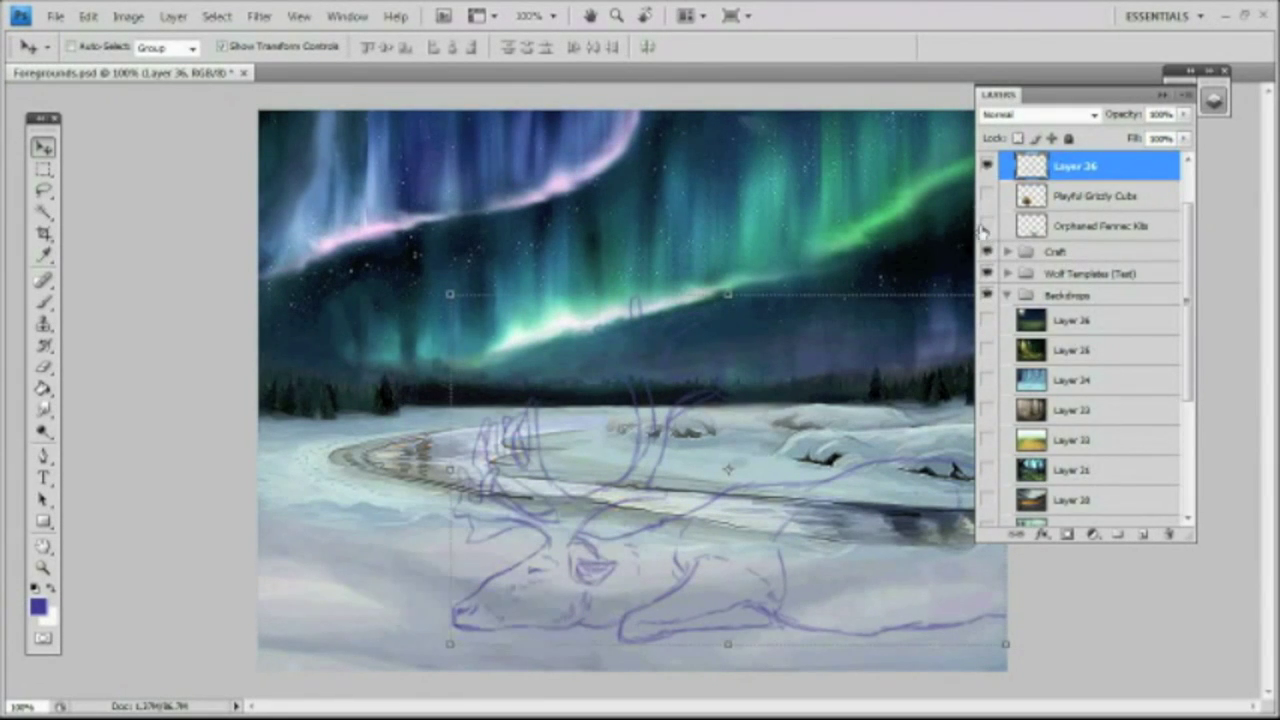
Step: Hide the aurora landscape backdrop in the layer stack and lower the opacity of the reindeer sketch layer
{"action": "left_click", "coordinate": [1007, 252]}
{"action": "scroll", "coordinate": [1005, 320], "scroll_direction": "down", "scroll_amount": 3}
{"action": "left_click", "coordinate": [988, 338]}
{"action": "scroll", "coordinate": [1069, 435], "scroll_direction": "up", "scroll_amount": 3}
{"action": "left_click", "coordinate": [988, 487]}
{"action": "left_click_drag", "start_coordinate": [1188, 291], "coordinate": [1194, 262]}
{"action": "left_click", "coordinate": [1007, 316]}
{"action": "left_click", "coordinate": [988, 360]}
{"action": "left_click_drag", "start_coordinate": [1183, 115], "coordinate": [1124, 136]}
Step: Magnify the sketch to 200%, add a new layer for the line art, and save the file
{"action": "key", "text": "z"}
{"action": "left_click", "coordinate": [597, 478]}
{"action": "left_click", "coordinate": [1142, 535]}
{"action": "left_click", "coordinate": [1213, 100]}
{"action": "key", "text": "ctrl+s"}
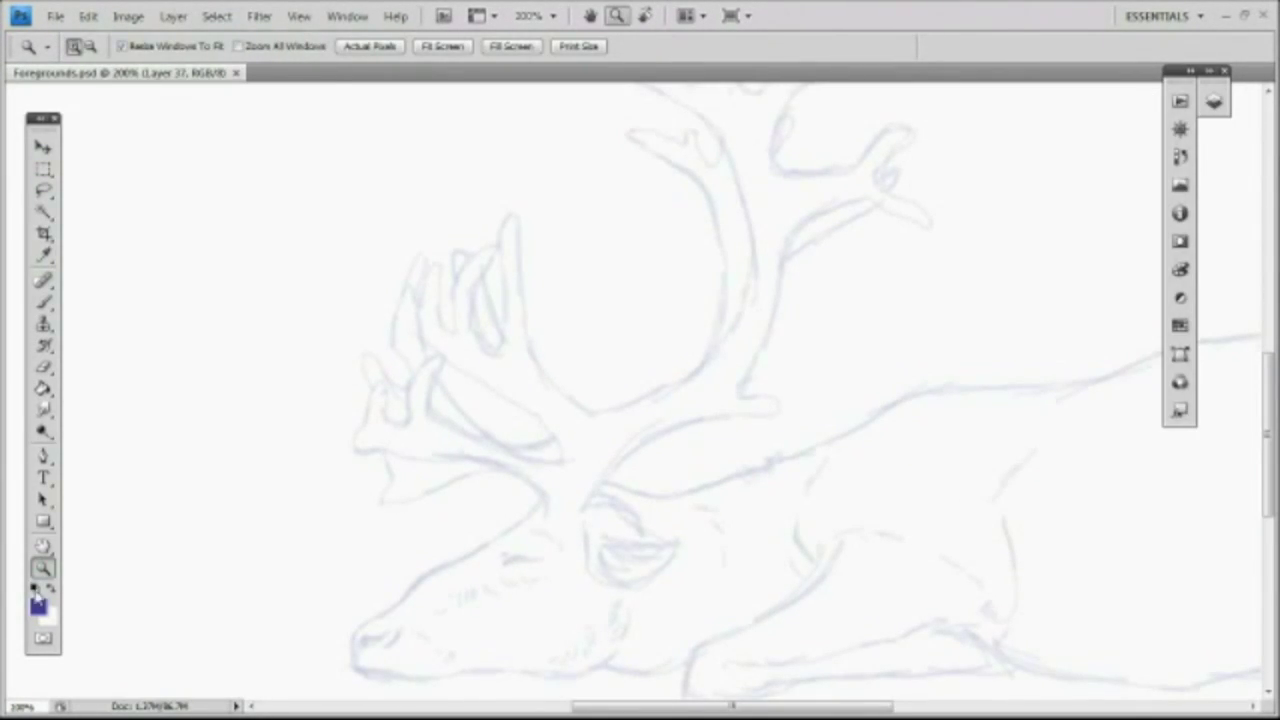
Step: Try to outline the reindeer's muzzle tip and lower jaw with black brush strokes
{"action": "key", "text": "b"}
{"action": "key", "text": "z"}
{"action": "left_click", "coordinate": [588, 508]}
{"action": "key", "text": "b"}
{"action": "mouse_move", "coordinate": [410, 585]}
{"action": "left_mouse_down"}
{"action": "mouse_move", "coordinate": [428, 632]}
{"action": "mouse_move", "coordinate": [551, 638]}
{"action": "left_mouse_up"}
{"action": "mouse_move", "coordinate": [422, 628]}
{"action": "left_mouse_down"}
{"action": "mouse_move", "coordinate": [532, 657]}
{"action": "mouse_move", "coordinate": [583, 633]}
{"action": "left_mouse_up"}
Step: Set the eraser to 3 px and try to ink the bridge of the snout, thinning part of the line
{"action": "left_click", "coordinate": [43, 367]}
{"action": "left_click", "coordinate": [127, 47]}
{"action": "left_click", "coordinate": [74, 205]}
{"action": "key", "text": "b"}
{"action": "mouse_move", "coordinate": [410, 598]}
{"action": "left_mouse_down"}
{"action": "mouse_move", "coordinate": [664, 384]}
{"action": "mouse_move", "coordinate": [720, 376]}
{"action": "left_mouse_up"}
{"action": "key", "text": "ctrl+z"}
{"action": "left_click", "coordinate": [43, 367]}
{"action": "mouse_move", "coordinate": [597, 478]}
{"action": "left_mouse_down"}
{"action": "mouse_move", "coordinate": [712, 388]}
{"action": "mouse_move", "coordinate": [512, 505]}
{"action": "left_mouse_up"}
{"action": "left_click", "coordinate": [127, 47]}
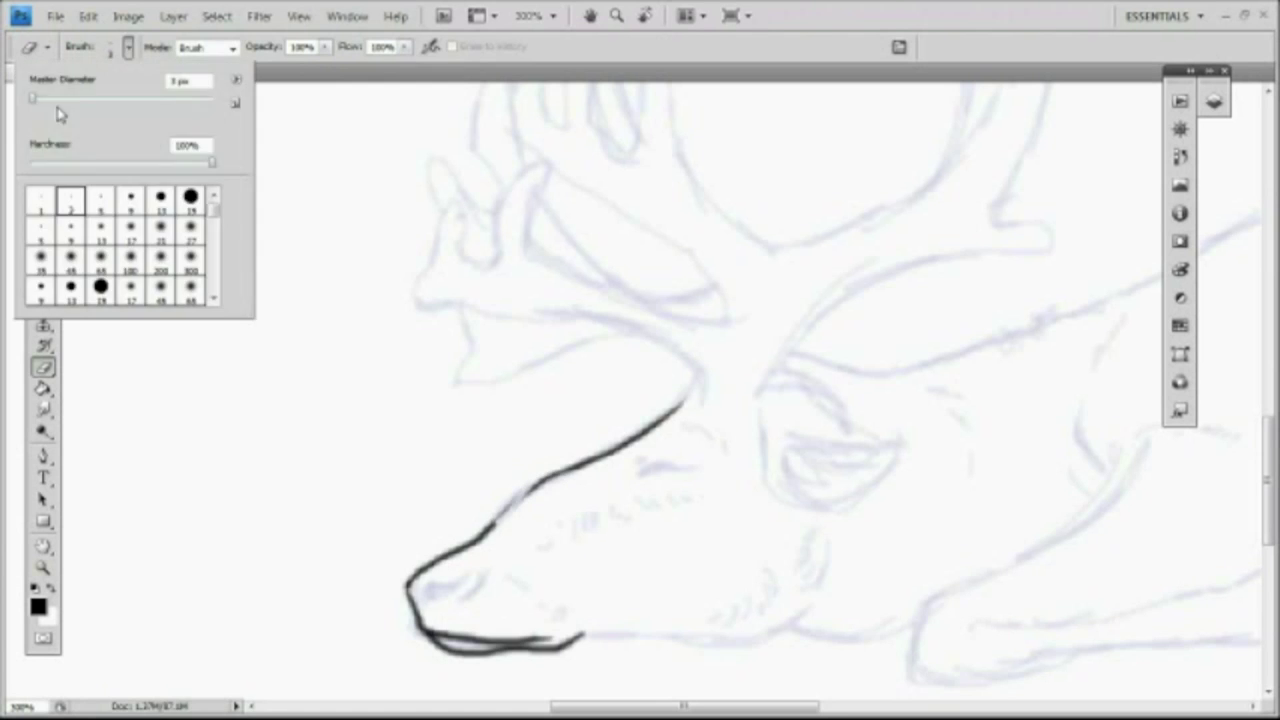
Step: Undo the trial strokes on the muzzle, jaw and snout
{"action": "left_click", "coordinate": [57, 112]}
{"action": "key", "text": "ctrl+alt+z"}
{"action": "key", "text": "ctrl+alt+z"}
{"action": "key", "text": "ctrl+alt+z"}
{"action": "key", "text": "ctrl+alt+z"}
{"action": "key", "text": "b"}
{"action": "left_click_drag", "start_coordinate": [410, 580], "coordinate": [424, 626]}
{"action": "key", "text": "ctrl+z"}
Step: Ink the lower edge of the front antler and the base curve of the rear antler, trimming the line end
{"action": "left_click_drag", "start_coordinate": [422, 312], "coordinate": [643, 442]}
{"action": "left_click_drag", "start_coordinate": [778, 392], "coordinate": [960, 242]}
{"action": "key", "text": "e"}
{"action": "left_click_drag", "start_coordinate": [643, 442], "coordinate": [688, 412]}
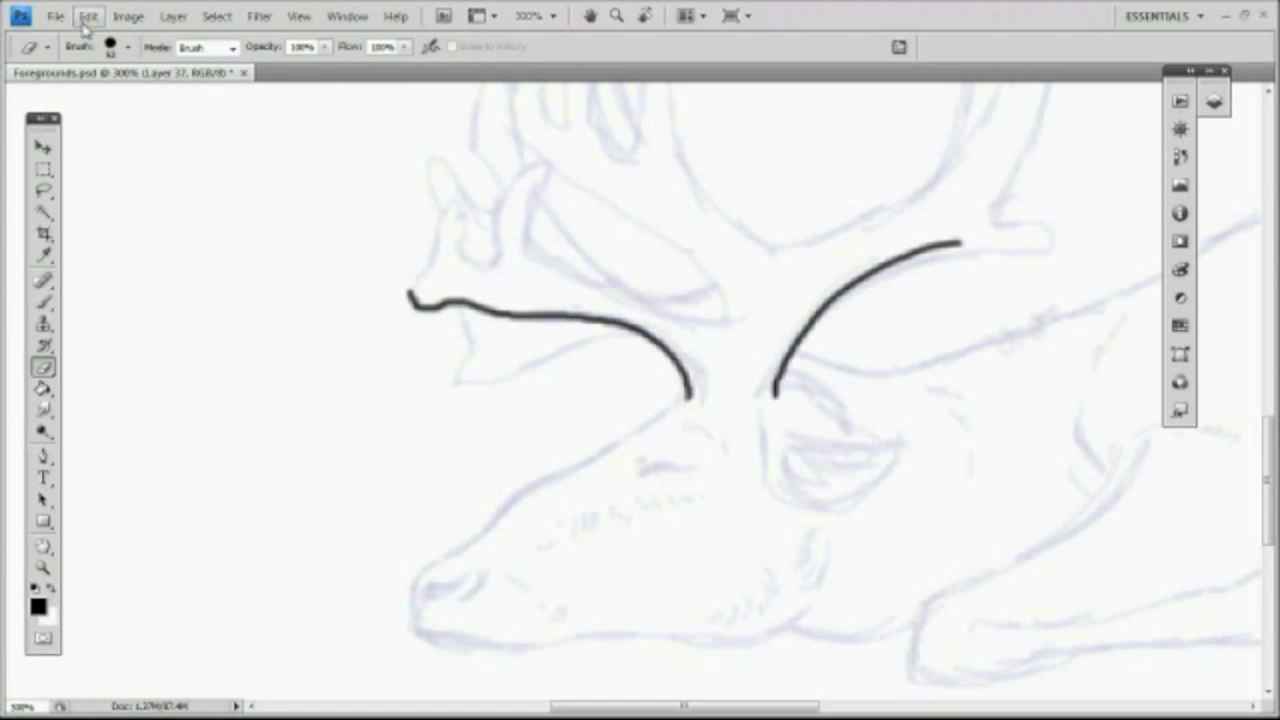
{"action": "left_click", "coordinate": [127, 47]}
{"action": "left_click", "coordinate": [57, 112]}
Step: Ink the outline of the front antler's short tines and the rounded end of its branch
{"action": "key", "text": "b"}
{"action": "mouse_move", "coordinate": [410, 292]}
{"action": "left_mouse_down"}
{"action": "mouse_move", "coordinate": [555, 186]}
{"action": "mouse_move", "coordinate": [666, 306]}
{"action": "mouse_move", "coordinate": [655, 237]}
{"action": "left_mouse_up"}
{"action": "key", "text": "e"}
{"action": "key", "text": "b"}
Step: Ink the snout from the antler base down around the muzzle and mouth, and erase stray bits of line
{"action": "mouse_move", "coordinate": [690, 393]}
{"action": "left_mouse_down"}
{"action": "mouse_move", "coordinate": [628, 455]}
{"action": "mouse_move", "coordinate": [408, 592]}
{"action": "mouse_move", "coordinate": [454, 646]}
{"action": "mouse_move", "coordinate": [600, 628]}
{"action": "left_mouse_up"}
{"action": "key", "text": "e"}
{"action": "key", "text": "b"}
{"action": "key", "text": "e"}
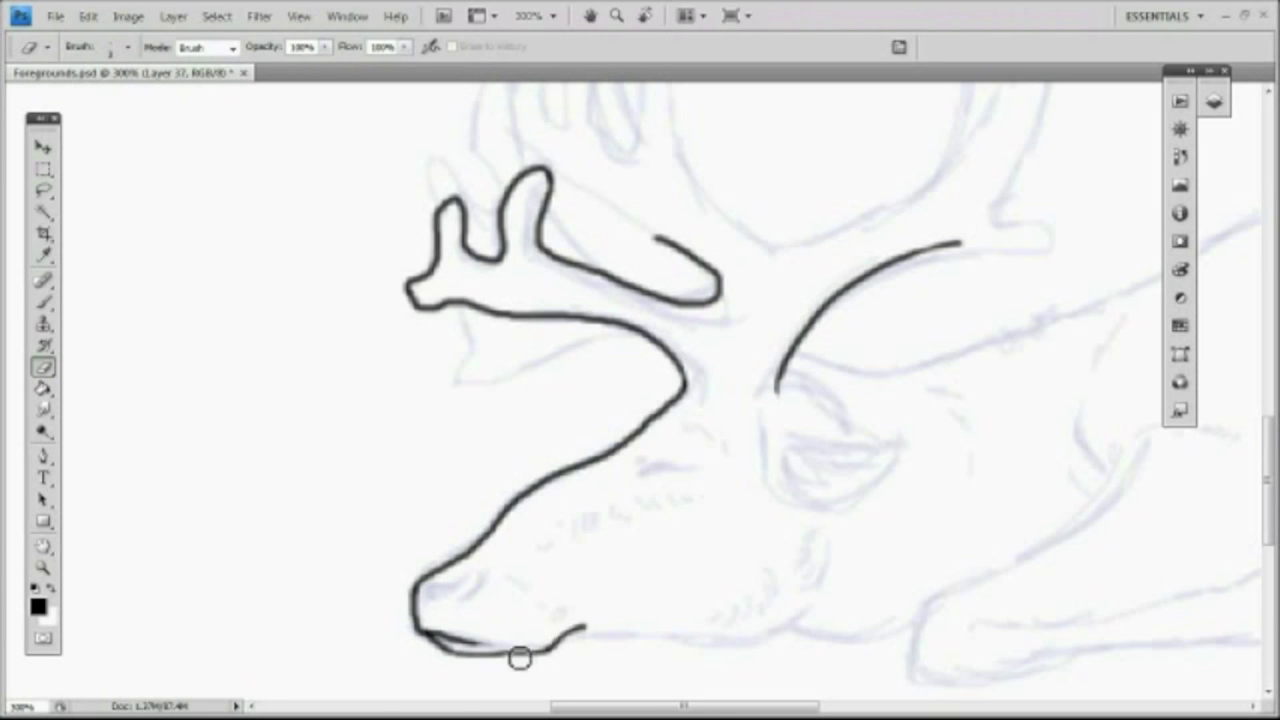
{"action": "left_click", "coordinate": [128, 47]}
{"action": "type", "text": "4"}
{"action": "left_click", "coordinate": [441, 605]}
Step: Ink the nostril, then reduce the brush opacity for light muzzle marks and the mouth line
{"action": "key", "text": "b"}
{"action": "left_click", "coordinate": [128, 47]}
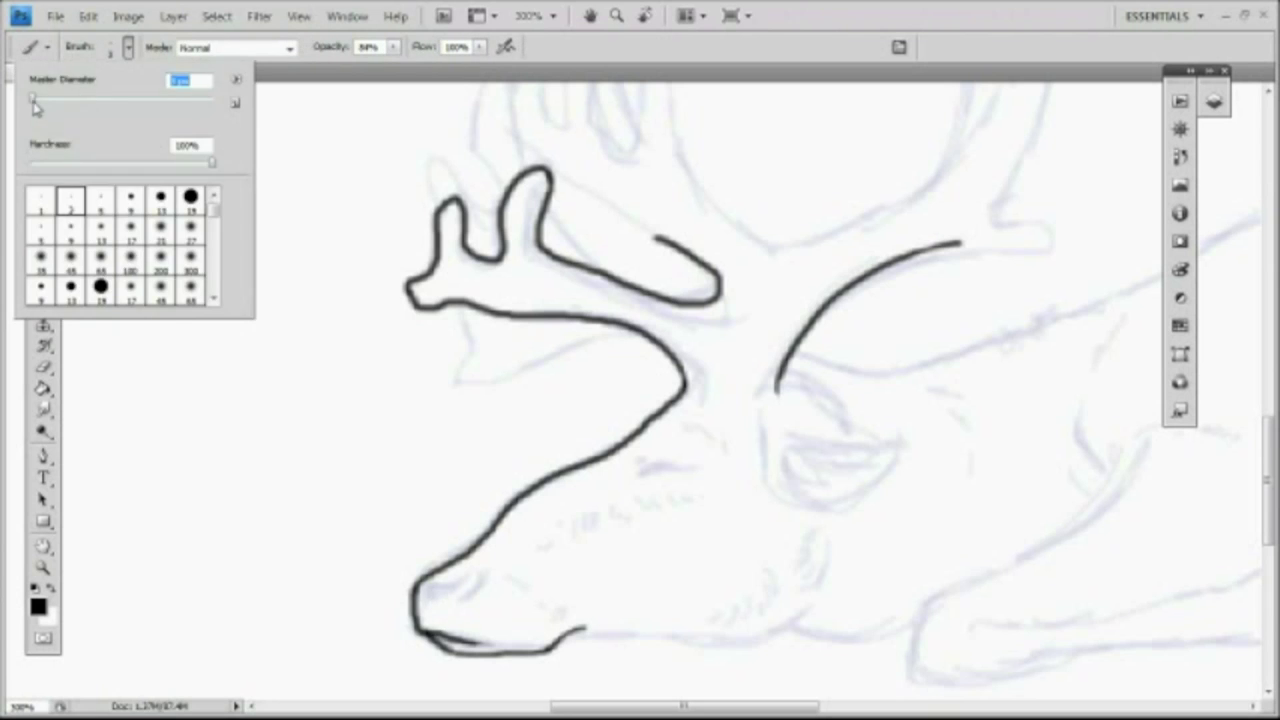
{"action": "key", "text": "Return"}
{"action": "mouse_move", "coordinate": [428, 600]}
{"action": "left_mouse_down"}
{"action": "mouse_move", "coordinate": [497, 577]}
{"action": "mouse_move", "coordinate": [483, 586]}
{"action": "left_mouse_up"}
{"action": "left_click", "coordinate": [394, 47]}
{"action": "left_click_drag", "start_coordinate": [395, 67], "coordinate": [362, 67]}
{"action": "left_click_drag", "start_coordinate": [492, 577], "coordinate": [508, 569]}
{"action": "left_click_drag", "start_coordinate": [523, 585], "coordinate": [547, 600]}
{"action": "left_click_drag", "start_coordinate": [476, 641], "coordinate": [532, 649]}
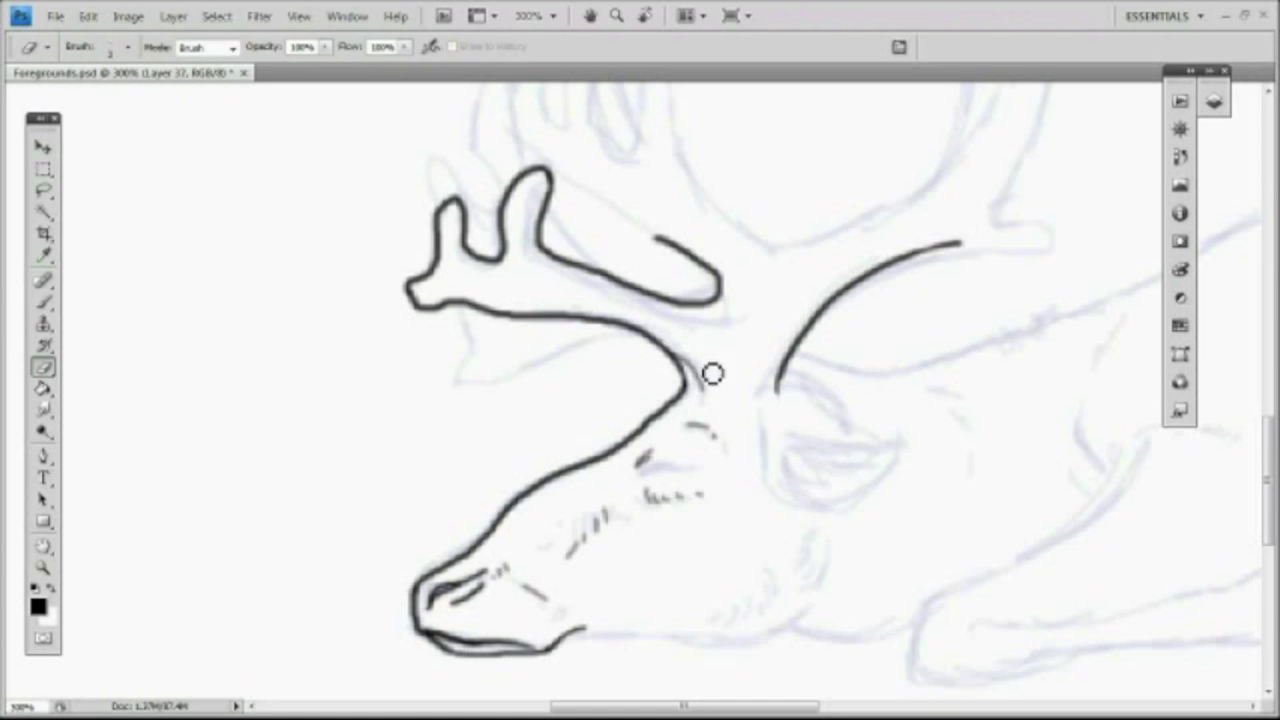
Step: Add short fur strokes on the cheek and ink the closed eye at 90% brush opacity
{"action": "left_click_drag", "start_coordinate": [813, 527], "coordinate": [804, 566]}
{"action": "key", "text": "9"}
{"action": "left_click_drag", "start_coordinate": [638, 466], "coordinate": [683, 470]}
{"action": "key", "text": "e"}
{"action": "key", "text": "b"}
Step: Ink the underside of the jaw from the mouth to the throat, taking back the faulty stroke
{"action": "mouse_move", "coordinate": [560, 642]}
{"action": "left_mouse_down"}
{"action": "mouse_move", "coordinate": [786, 620]}
{"action": "mouse_move", "coordinate": [812, 592]}
{"action": "left_mouse_up"}
{"action": "left_click", "coordinate": [55, 16]}
{"action": "left_click", "coordinate": [95, 37]}
{"action": "key", "text": "e"}
Step: Ink the throat line and the upper neck contour from the antler base to the shoulder
{"action": "left_click_drag", "start_coordinate": [728, 707], "coordinate": [784, 708]}
{"action": "key", "text": "b"}
{"action": "left_click_drag", "start_coordinate": [534, 628], "coordinate": [660, 614]}
{"action": "mouse_move", "coordinate": [535, 349]}
{"action": "left_mouse_down"}
{"action": "mouse_move", "coordinate": [777, 303]}
{"action": "mouse_move", "coordinate": [1040, 209]}
{"action": "left_mouse_up"}
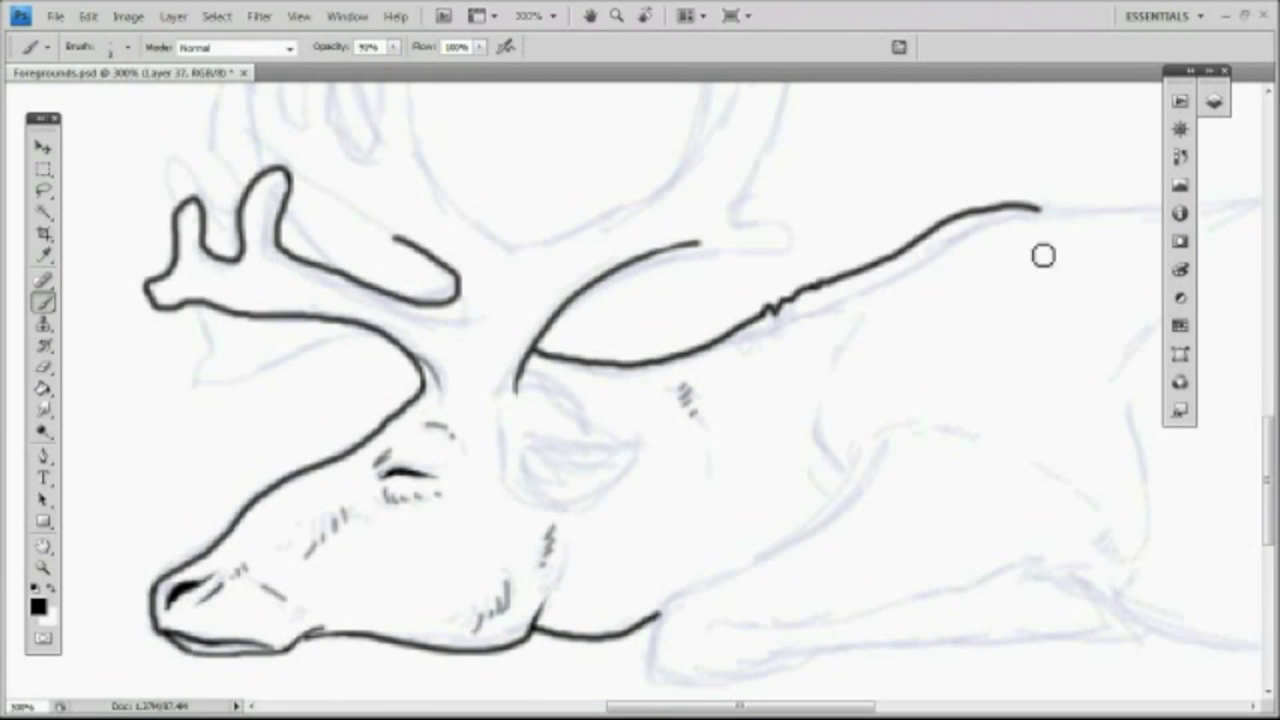
{"action": "left_click", "coordinate": [43, 367]}
Step: Adjust the brush size and ink the ear's outline with the fur strokes inside it
{"action": "left_click", "coordinate": [42, 301]}
{"action": "left_click", "coordinate": [127, 48]}
{"action": "left_click", "coordinate": [38, 98]}
{"action": "left_click_drag", "start_coordinate": [520, 374], "coordinate": [616, 415]}
{"action": "left_click", "coordinate": [88, 16]}
{"action": "left_click", "coordinate": [95, 37]}
{"action": "mouse_move", "coordinate": [490, 408]}
{"action": "left_mouse_down"}
{"action": "mouse_move", "coordinate": [585, 490]}
{"action": "mouse_move", "coordinate": [652, 432]}
{"action": "left_mouse_up"}
{"action": "mouse_move", "coordinate": [505, 430]}
{"action": "left_mouse_down"}
{"action": "mouse_move", "coordinate": [557, 439]}
{"action": "mouse_move", "coordinate": [537, 472]}
{"action": "left_mouse_up"}
{"action": "left_click_drag", "start_coordinate": [567, 400], "coordinate": [652, 430]}
{"action": "key", "text": "e"}
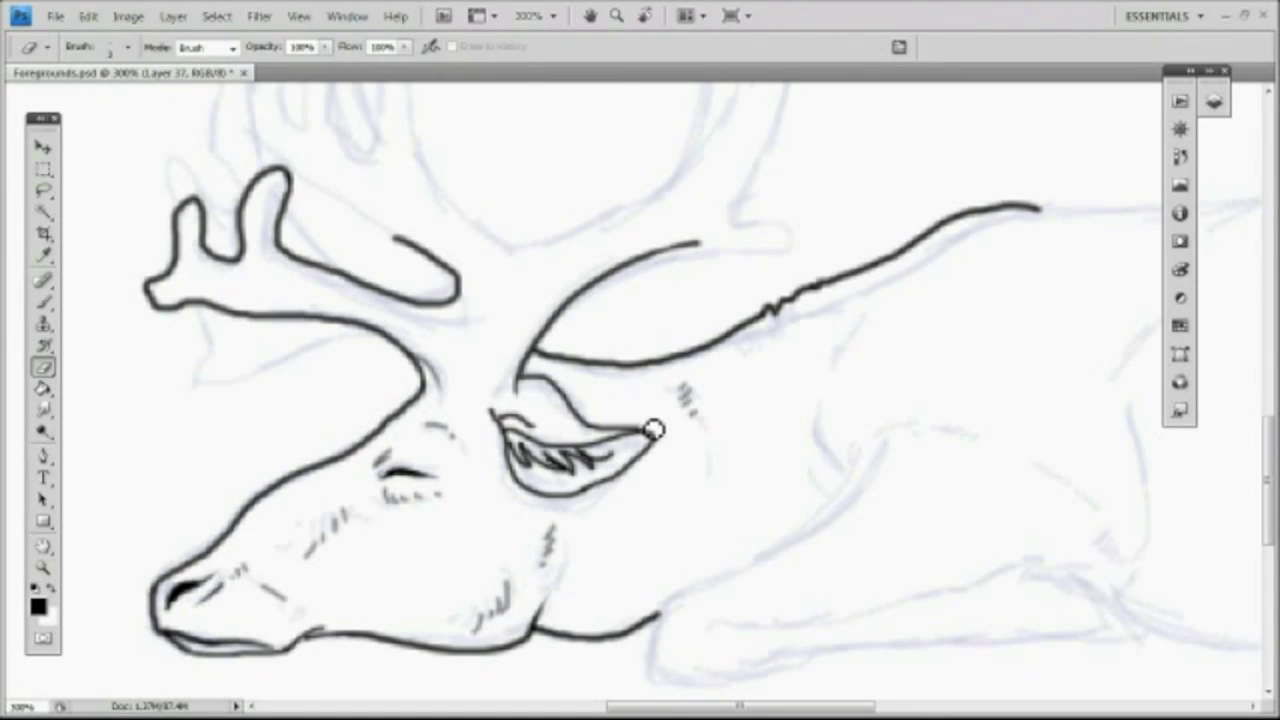
Step: Add a short line at the ear's base and erase the antler line that overlaps the ear
{"action": "key", "text": "b"}
{"action": "left_click_drag", "start_coordinate": [500, 416], "coordinate": [476, 403]}
{"action": "key", "text": "e"}
{"action": "left_click_drag", "start_coordinate": [516, 387], "coordinate": [520, 396]}
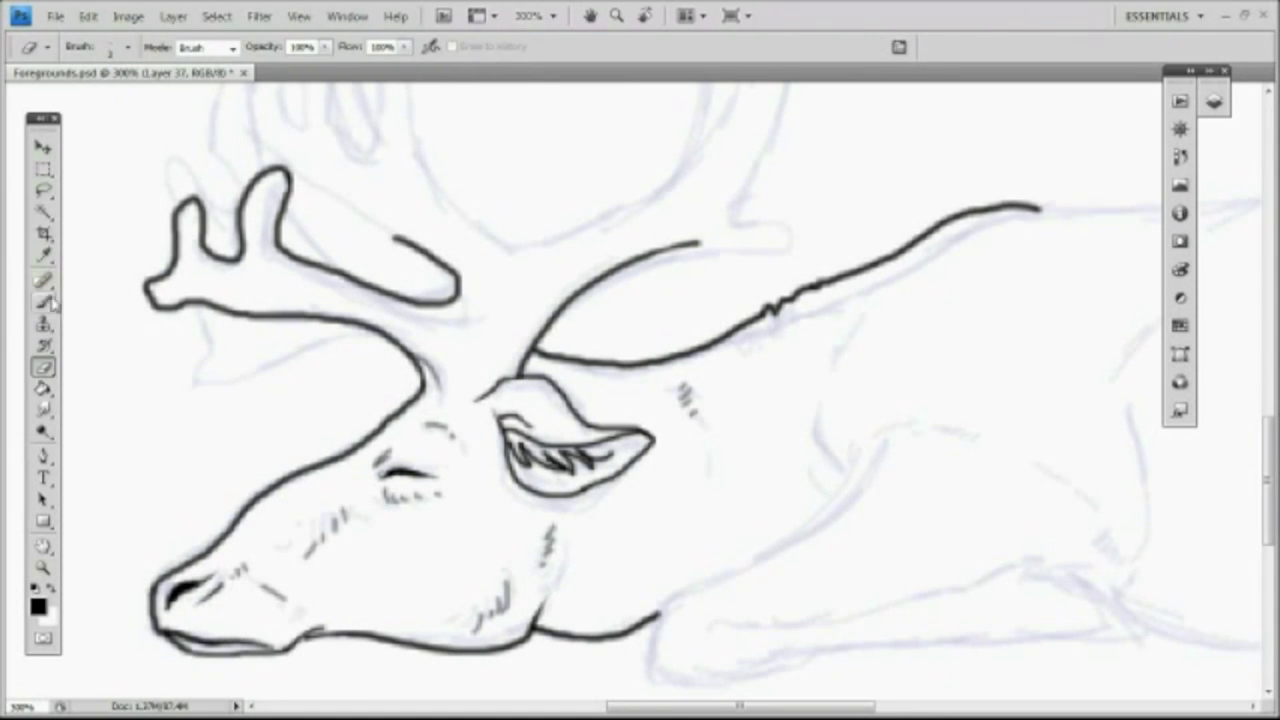
Step: Extend the front antler with short dashes and ink a curve between its upper tines at reduced opacity
{"action": "left_click", "coordinate": [48, 302]}
{"action": "left_click_drag", "start_coordinate": [459, 299], "coordinate": [491, 276]}
{"action": "left_click_drag", "start_coordinate": [395, 47], "coordinate": [366, 64]}
{"action": "mouse_move", "coordinate": [331, 115]}
{"action": "left_mouse_down"}
{"action": "mouse_move", "coordinate": [351, 149]}
{"action": "mouse_move", "coordinate": [388, 161]}
{"action": "left_mouse_up"}
Step: Ink the upper edge of the folded foreleg at 90% opacity and clean up its bend with the eraser
{"action": "left_click_drag", "start_coordinate": [786, 707], "coordinate": [845, 708]}
{"action": "left_click_drag", "start_coordinate": [394, 47], "coordinate": [421, 65]}
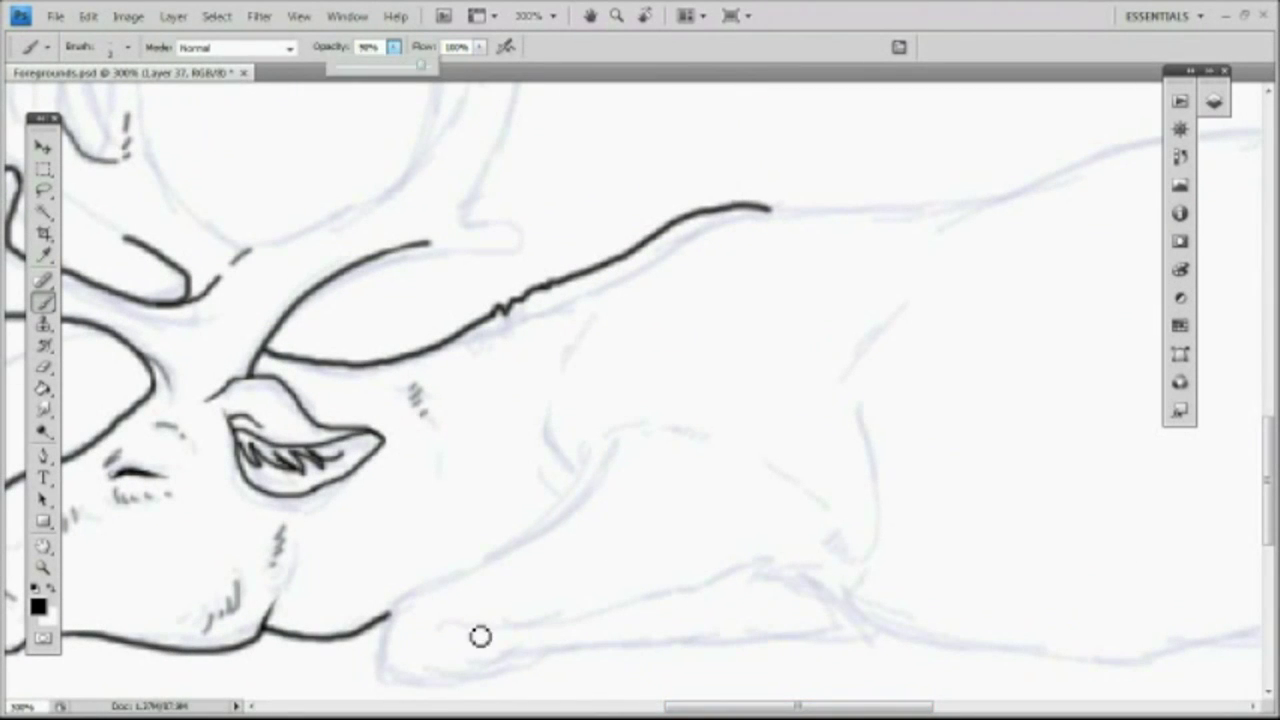
{"action": "mouse_move", "coordinate": [472, 628]}
{"action": "left_mouse_down"}
{"action": "mouse_move", "coordinate": [778, 566]}
{"action": "mouse_move", "coordinate": [732, 569]}
{"action": "mouse_move", "coordinate": [752, 562]}
{"action": "mouse_move", "coordinate": [815, 566]}
{"action": "left_mouse_up"}
{"action": "key", "text": "ctrl+z"}
{"action": "key", "text": "ctrl+z"}
{"action": "key", "text": "e"}
{"action": "mouse_move", "coordinate": [793, 572]}
{"action": "left_mouse_down"}
{"action": "mouse_move", "coordinate": [864, 636]}
{"action": "mouse_move", "coordinate": [785, 568]}
{"action": "left_mouse_up"}
{"action": "key", "text": "b"}
Step: Ink faint contours for the upper foreleg, flank and elbow at 49% brush opacity
{"action": "key", "text": "4"}
{"action": "key", "text": "9"}
{"action": "mouse_move", "coordinate": [585, 465]}
{"action": "left_mouse_down"}
{"action": "mouse_move", "coordinate": [840, 540]}
{"action": "mouse_move", "coordinate": [858, 585]}
{"action": "left_mouse_up"}
{"action": "left_click_drag", "start_coordinate": [835, 382], "coordinate": [962, 217]}
{"action": "left_click_drag", "start_coordinate": [846, 405], "coordinate": [857, 582]}
Step: Ink the chest-to-foreleg edge, the shoulder fold and its fur ticks at 89% brush opacity
{"action": "left_click_drag", "start_coordinate": [394, 47], "coordinate": [440, 66]}
{"action": "left_click_drag", "start_coordinate": [390, 614], "coordinate": [596, 460]}
{"action": "left_click_drag", "start_coordinate": [583, 484], "coordinate": [588, 324]}
{"action": "left_click_drag", "start_coordinate": [537, 466], "coordinate": [572, 496]}
Step: Darken the elbow crease and the top contour of the folded foreleg
{"action": "left_click_drag", "start_coordinate": [799, 707], "coordinate": [860, 707]}
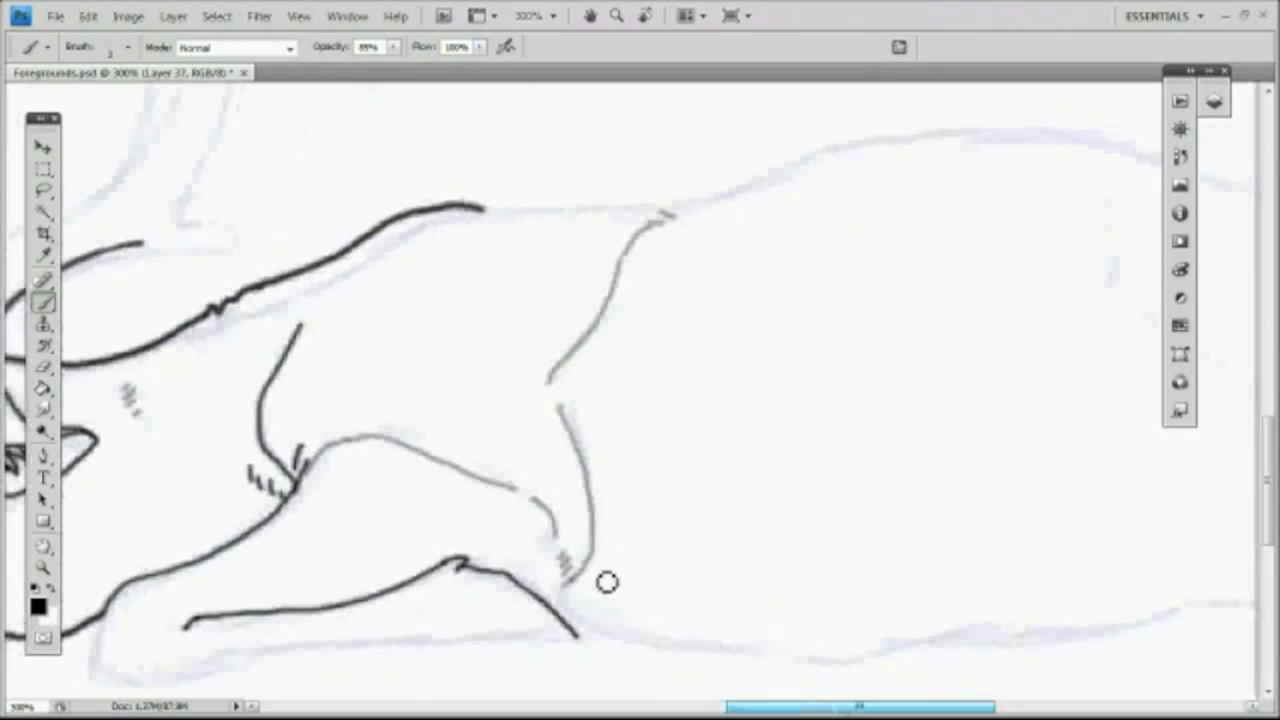
{"action": "left_click_drag", "start_coordinate": [548, 602], "coordinate": [593, 542]}
{"action": "key", "text": "e"}
{"action": "key", "text": "b"}
{"action": "mouse_move", "coordinate": [300, 476]}
{"action": "left_mouse_down"}
{"action": "mouse_move", "coordinate": [366, 437]}
{"action": "mouse_move", "coordinate": [460, 468]}
{"action": "left_mouse_up"}
{"action": "key", "text": "e"}
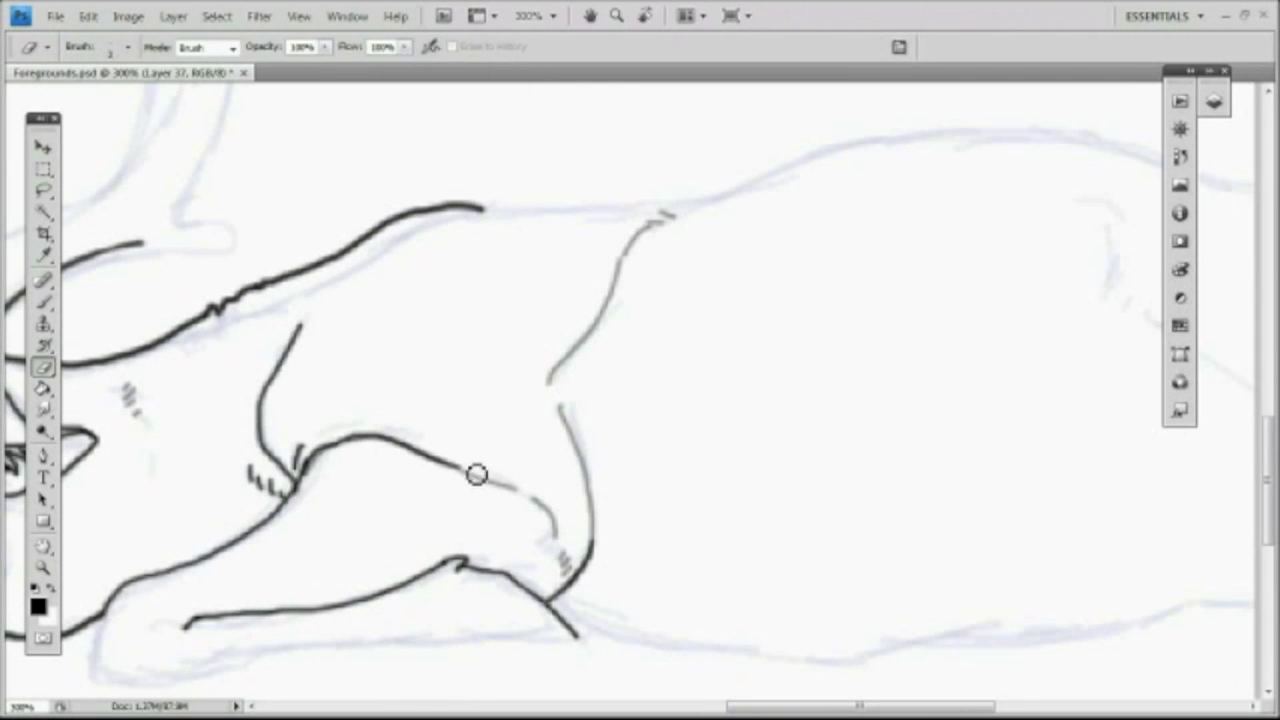
Step: Ink the haunch curve, fur ticks and thigh line near the canvas edge with a 49% opacity brush
{"action": "key", "text": "b"}
{"action": "scroll", "coordinate": [857, 700], "scroll_direction": "right", "scroll_amount": 3}
{"action": "left_click_drag", "start_coordinate": [757, 199], "coordinate": [810, 224]}
{"action": "mouse_move", "coordinate": [779, 229]}
{"action": "left_mouse_down"}
{"action": "mouse_move", "coordinate": [797, 287]}
{"action": "mouse_move", "coordinate": [828, 318]}
{"action": "left_mouse_up"}
{"action": "left_click_drag", "start_coordinate": [822, 312], "coordinate": [932, 377]}
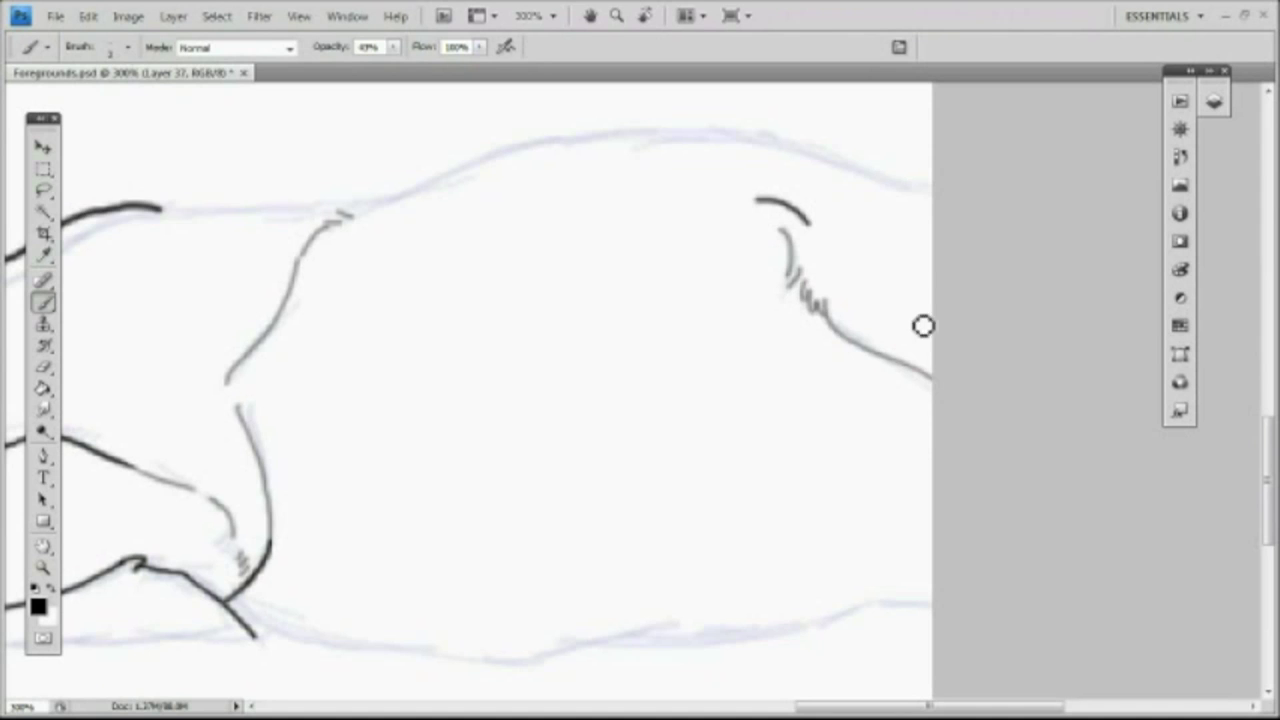
Step: Raise the brush opacity to 89% and ink the back contour from the shoulder over the hips
{"action": "left_click", "coordinate": [396, 47]}
{"action": "left_click_drag", "start_coordinate": [350, 205], "coordinate": [1060, 258]}
{"action": "left_click_drag", "start_coordinate": [932, 602], "coordinate": [384, 672]}
{"action": "left_click", "coordinate": [88, 16]}
{"action": "left_click", "coordinate": [148, 72]}
Step: Ink the belly line from the elbow to the canvas edge and erase its uneven overlap
{"action": "mouse_move", "coordinate": [246, 618]}
{"action": "left_mouse_down"}
{"action": "mouse_move", "coordinate": [663, 617]}
{"action": "mouse_move", "coordinate": [934, 593]}
{"action": "left_mouse_up"}
{"action": "left_click", "coordinate": [43, 367]}
{"action": "left_click_drag", "start_coordinate": [662, 617], "coordinate": [641, 629]}
Step: Erase the uneven stretch of back line behind the shoulder and redraw it as a smooth join
{"action": "left_click_drag", "start_coordinate": [829, 712], "coordinate": [724, 712]}
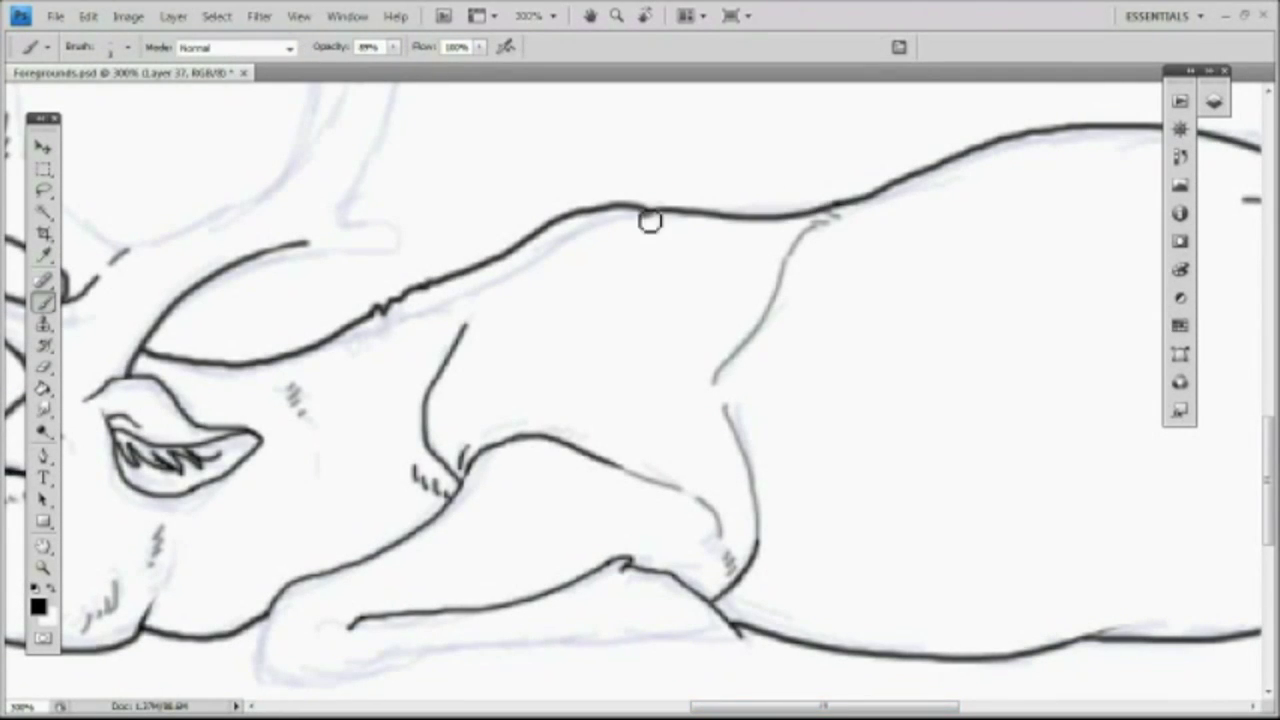
{"action": "left_click", "coordinate": [43, 302]}
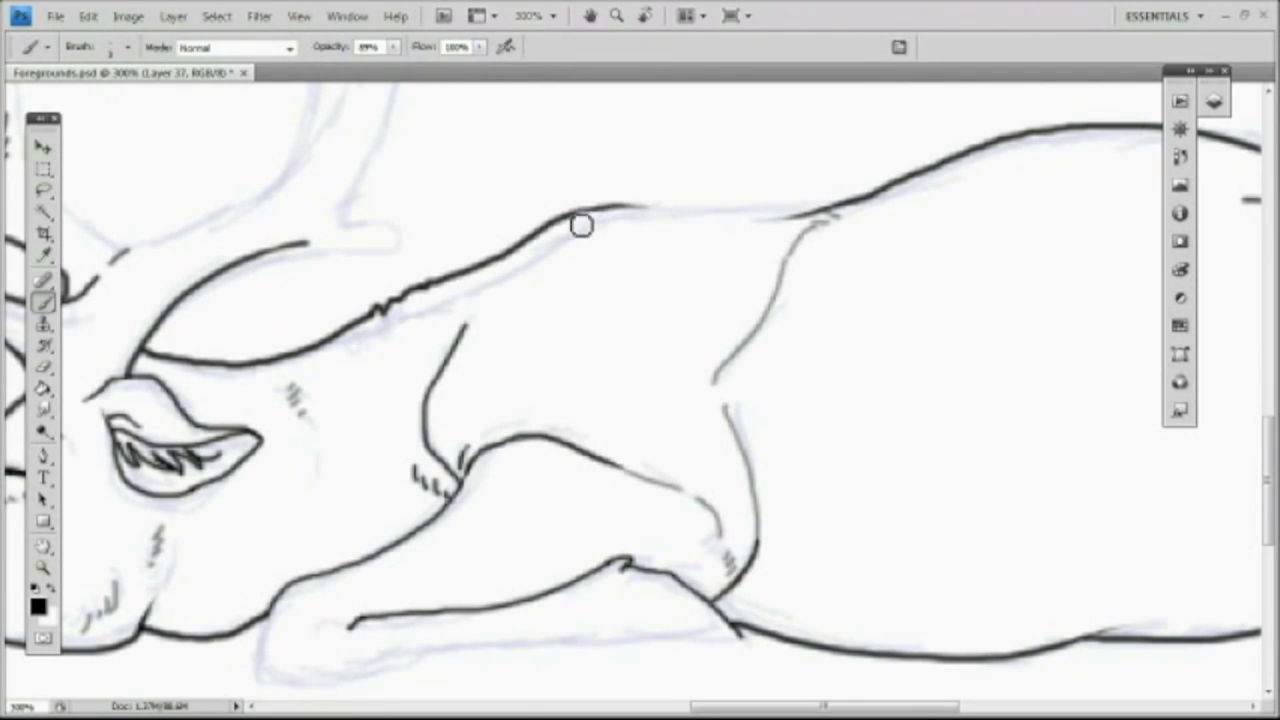
{"action": "left_click_drag", "start_coordinate": [582, 212], "coordinate": [828, 206]}
{"action": "left_click", "coordinate": [43, 367]}
{"action": "left_click", "coordinate": [43, 302]}
{"action": "mouse_move", "coordinate": [734, 214]}
{"action": "left_mouse_down"}
{"action": "mouse_move", "coordinate": [875, 182]}
{"action": "mouse_move", "coordinate": [800, 208]}
{"action": "left_mouse_up"}
{"action": "left_click", "coordinate": [43, 367]}
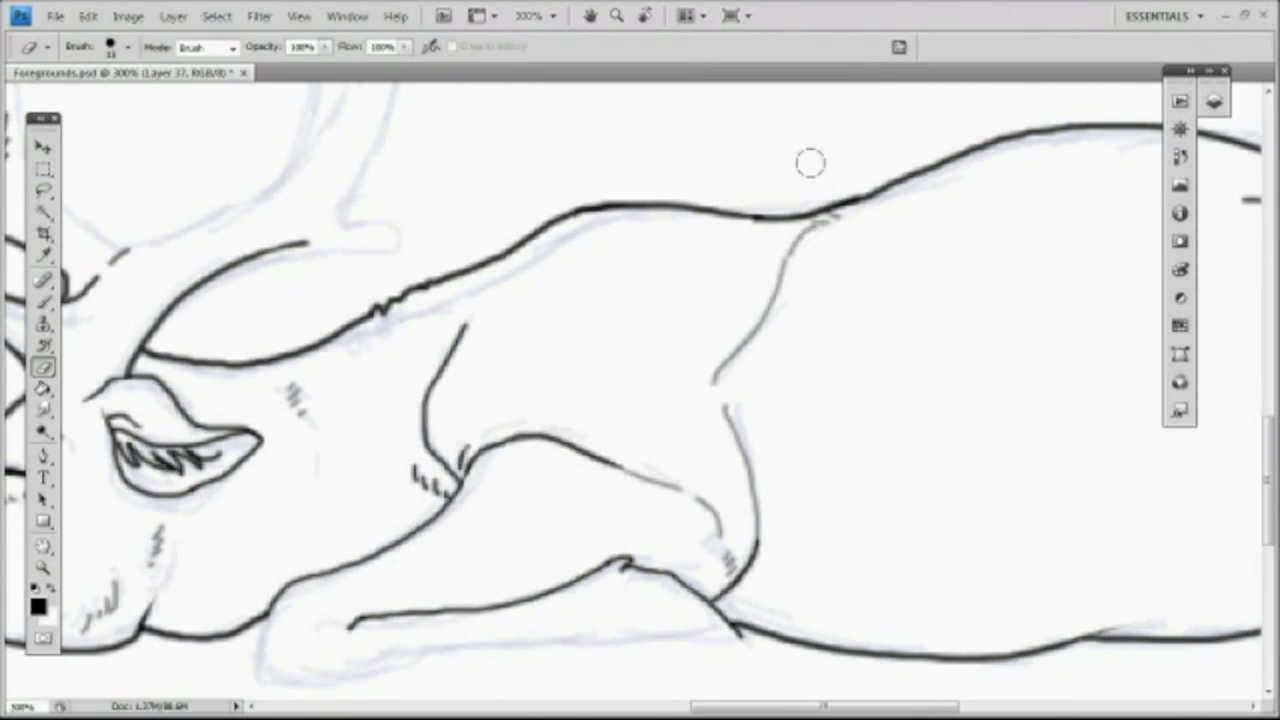
Step: Reduce the eraser and brush sizes and touch up where the flank contour meets the back line
{"action": "left_click", "coordinate": [128, 47]}
{"action": "left_click_drag", "start_coordinate": [39, 100], "coordinate": [34, 100]}
{"action": "left_click", "coordinate": [794, 217]}
{"action": "left_click", "coordinate": [43, 302]}
{"action": "left_click", "coordinate": [128, 47]}
{"action": "left_click", "coordinate": [36, 102]}
{"action": "left_click", "coordinate": [800, 236]}
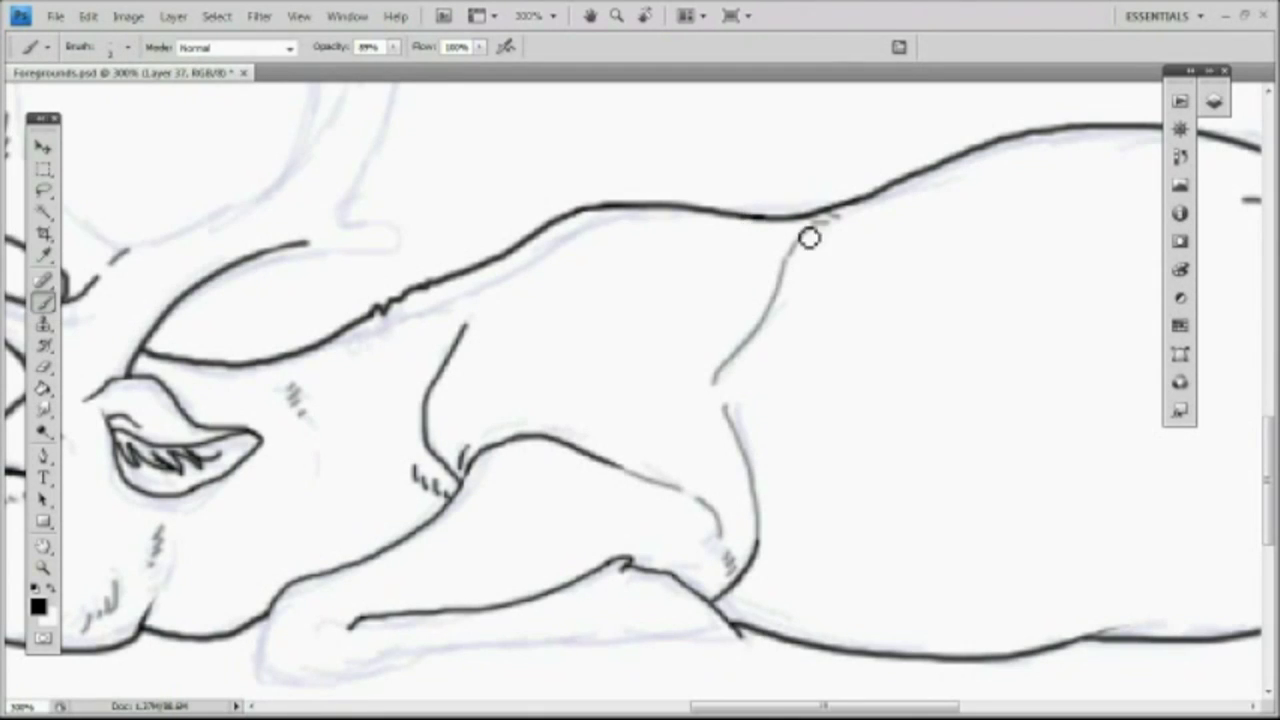
Step: Ink the curved inner edge between the front antler's upper tines
{"action": "left_click_drag", "start_coordinate": [835, 707], "coordinate": [742, 707]}
{"action": "left_click_drag", "start_coordinate": [1268, 475], "coordinate": [1268, 410]}
{"action": "left_click_drag", "start_coordinate": [373, 420], "coordinate": [400, 338]}
{"action": "left_click", "coordinate": [48, 368]}
{"action": "left_click", "coordinate": [43, 302]}
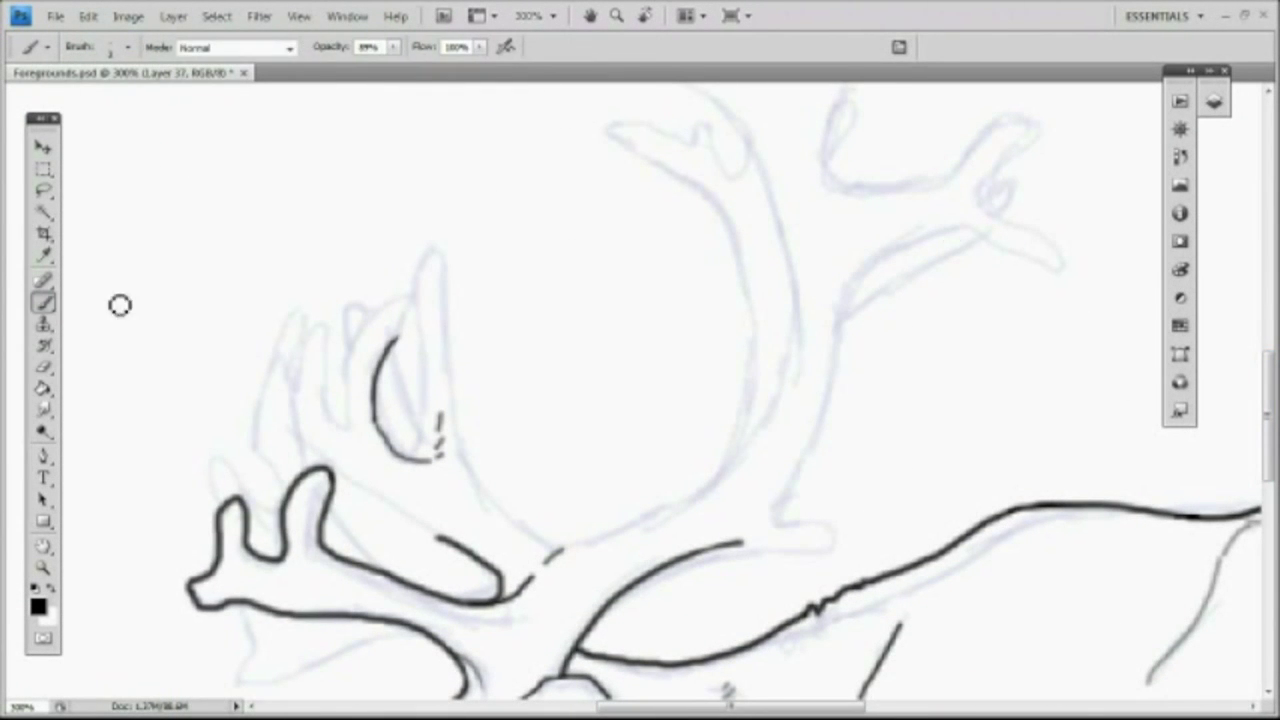
Step: Ink the long curved edge of the rear antler's main beam, taking back and redrawing the faulty part
{"action": "left_click_drag", "start_coordinate": [749, 143], "coordinate": [669, 606]}
{"action": "left_click", "coordinate": [88, 16]}
{"action": "left_click", "coordinate": [186, 74]}
{"action": "left_click", "coordinate": [88, 16]}
{"action": "left_click_drag", "start_coordinate": [1268, 415], "coordinate": [1268, 391]}
{"action": "left_click_drag", "start_coordinate": [790, 488], "coordinate": [748, 250]}
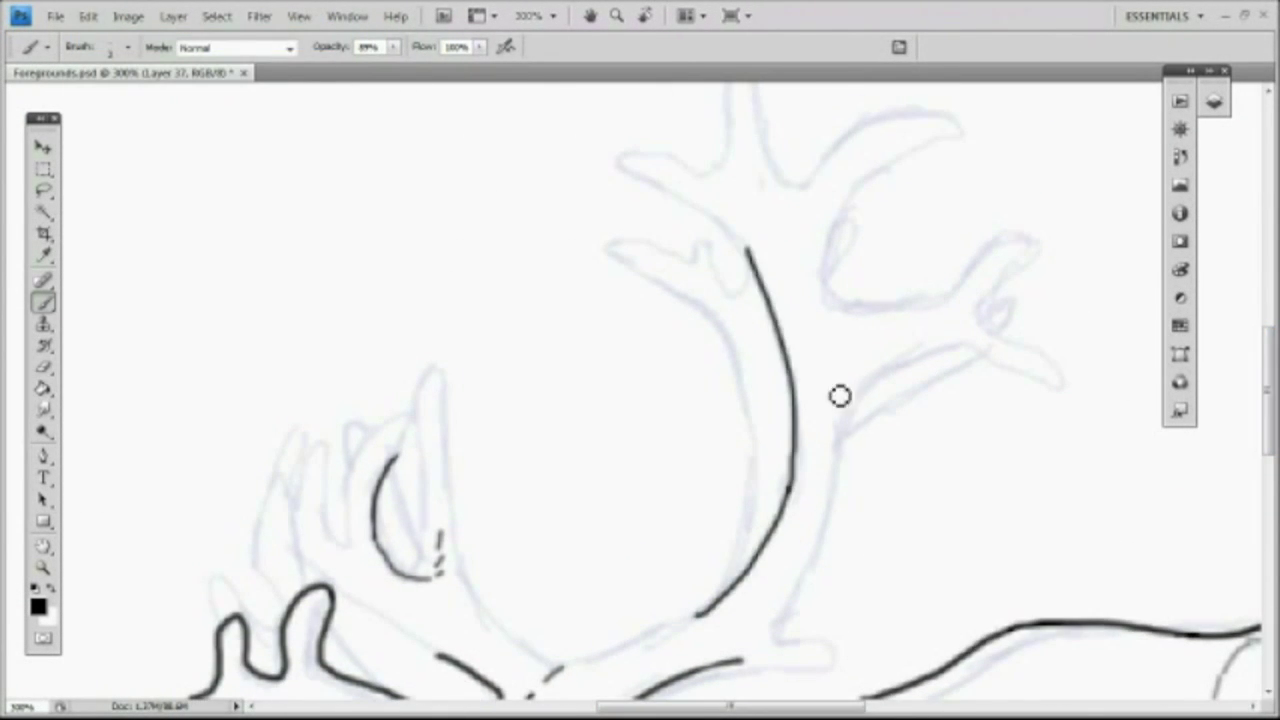
Step: Ink the first curved edges of the rear antler's side branch, including the arched underside and the inner curve of its fork
{"action": "left_click", "coordinate": [43, 367]}
{"action": "left_click", "coordinate": [43, 302]}
{"action": "left_click", "coordinate": [88, 16]}
{"action": "mouse_move", "coordinate": [838, 442]}
{"action": "left_mouse_down"}
{"action": "mouse_move", "coordinate": [977, 345]}
{"action": "mouse_move", "coordinate": [985, 356]}
{"action": "left_mouse_up"}
{"action": "left_click", "coordinate": [150, 74]}
{"action": "key", "text": "ctrl+z"}
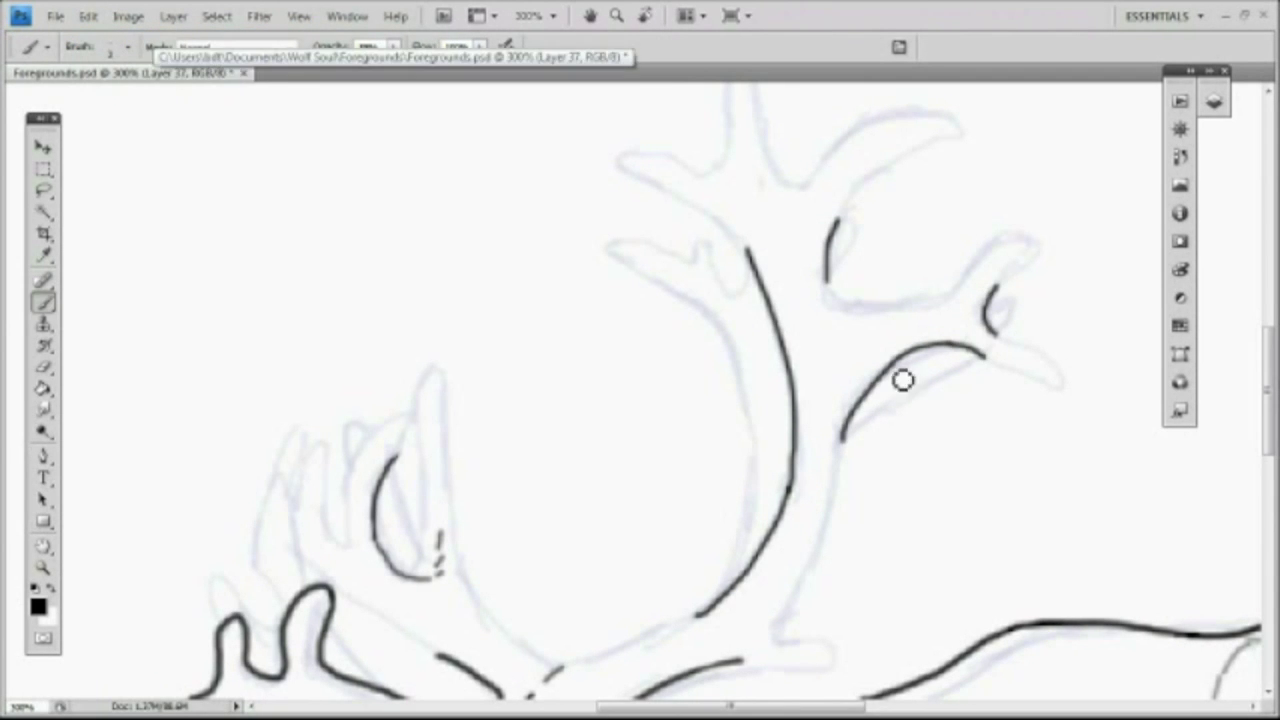
Step: Complete the outline of the rear antler's forked side branch with its small overlapping details, and ink the notched tip of the inner tine
{"action": "left_click_drag", "start_coordinate": [884, 373], "coordinate": [943, 347]}
{"action": "left_click", "coordinate": [127, 47]}
{"action": "left_click_drag", "start_coordinate": [693, 268], "coordinate": [750, 262]}
{"action": "mouse_move", "coordinate": [843, 438]}
{"action": "left_mouse_down"}
{"action": "mouse_move", "coordinate": [991, 364]}
{"action": "mouse_move", "coordinate": [1009, 289]}
{"action": "mouse_move", "coordinate": [835, 300]}
{"action": "left_mouse_up"}
{"action": "key", "text": "e"}
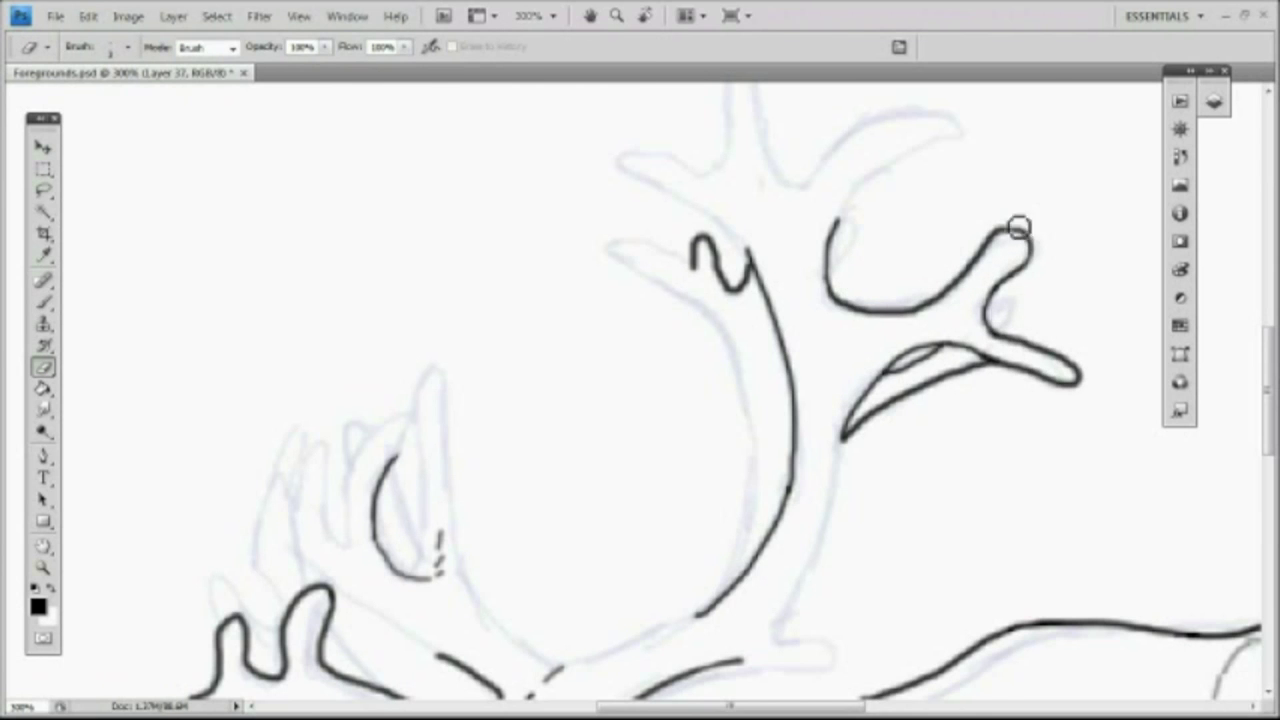
{"action": "key", "text": "b"}
{"action": "mouse_move", "coordinate": [988, 316]}
{"action": "left_mouse_down"}
{"action": "mouse_move", "coordinate": [1017, 317]}
{"action": "mouse_move", "coordinate": [1010, 335]}
{"action": "left_mouse_up"}
Step: Ink the inner tine's outer edge down to the rear antler's base, redrawing the faulty stroke, and save the document
{"action": "mouse_move", "coordinate": [693, 268]}
{"action": "left_mouse_down"}
{"action": "mouse_move", "coordinate": [631, 280]}
{"action": "mouse_move", "coordinate": [742, 548]}
{"action": "left_mouse_up"}
{"action": "key", "text": "ctrl+z"}
{"action": "mouse_move", "coordinate": [693, 268]}
{"action": "left_mouse_down"}
{"action": "mouse_move", "coordinate": [651, 257]}
{"action": "mouse_move", "coordinate": [705, 600]}
{"action": "left_mouse_up"}
{"action": "key", "text": "e"}
{"action": "left_click_drag", "start_coordinate": [742, 556], "coordinate": [724, 582]}
{"action": "left_click", "coordinate": [43, 303]}
{"action": "left_click", "coordinate": [55, 16]}
{"action": "left_click", "coordinate": [80, 250]}
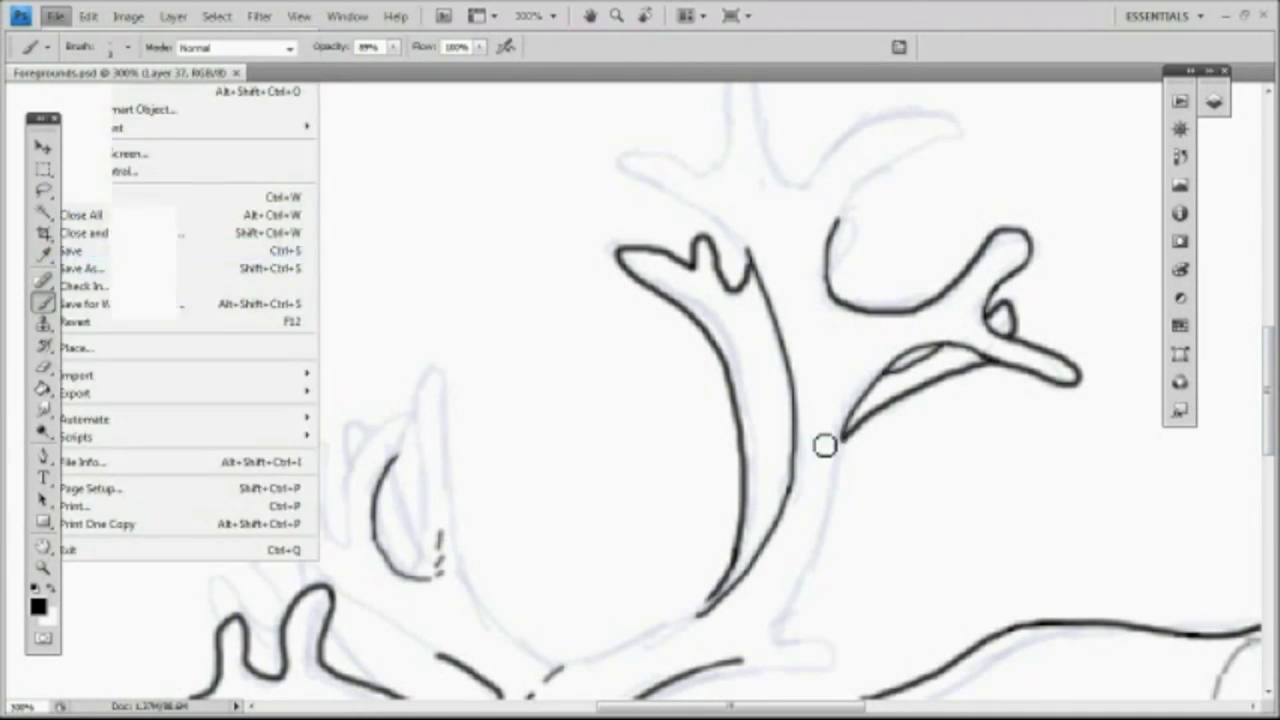
Step: Ink the outlines of the rear antler's top tines and clean up where they meet the main beam
{"action": "scroll", "coordinate": [826, 446], "scroll_direction": "up", "scroll_amount": 3}
{"action": "mouse_move", "coordinate": [748, 415]}
{"action": "left_mouse_down"}
{"action": "mouse_move", "coordinate": [649, 357]}
{"action": "mouse_move", "coordinate": [920, 289]}
{"action": "mouse_move", "coordinate": [838, 387]}
{"action": "left_mouse_up"}
{"action": "left_click_drag", "start_coordinate": [838, 387], "coordinate": [826, 436]}
{"action": "left_click", "coordinate": [43, 366]}
{"action": "left_click_drag", "start_coordinate": [680, 380], "coordinate": [738, 420]}
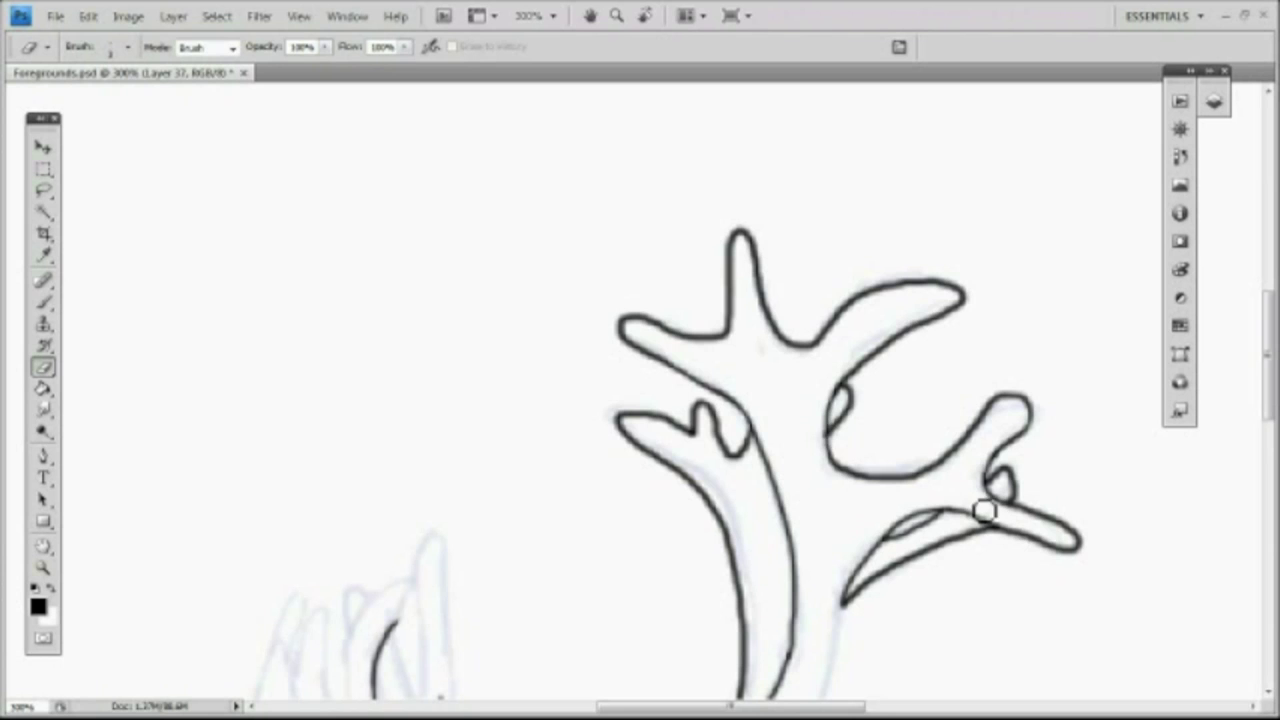
Step: Ink the front antler's cluster of upper tines and the long outer curve running down to its base
{"action": "scroll", "coordinate": [984, 508], "scroll_direction": "down", "scroll_amount": 5}
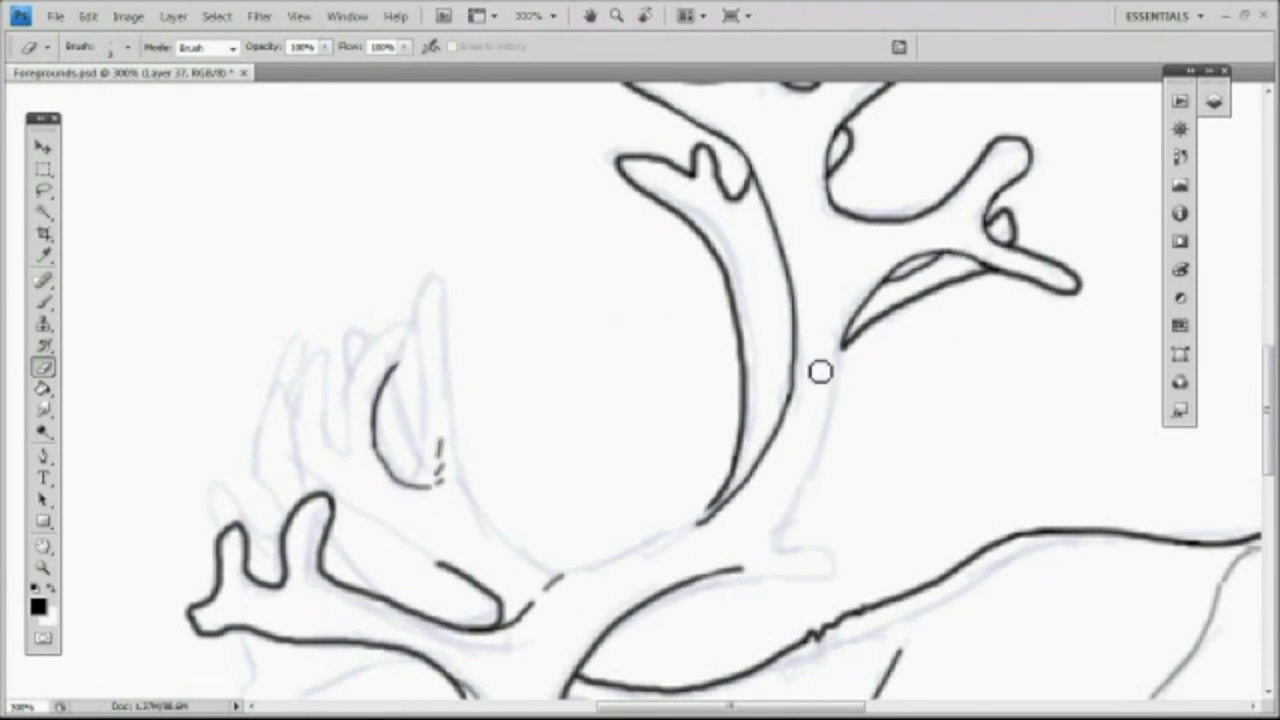
{"action": "key", "text": "b"}
{"action": "left_click_drag", "start_coordinate": [416, 332], "coordinate": [293, 420]}
{"action": "mouse_move", "coordinate": [408, 456]}
{"action": "left_mouse_down"}
{"action": "mouse_move", "coordinate": [420, 380]}
{"action": "mouse_move", "coordinate": [565, 575]}
{"action": "left_mouse_up"}
{"action": "left_click", "coordinate": [43, 366]}
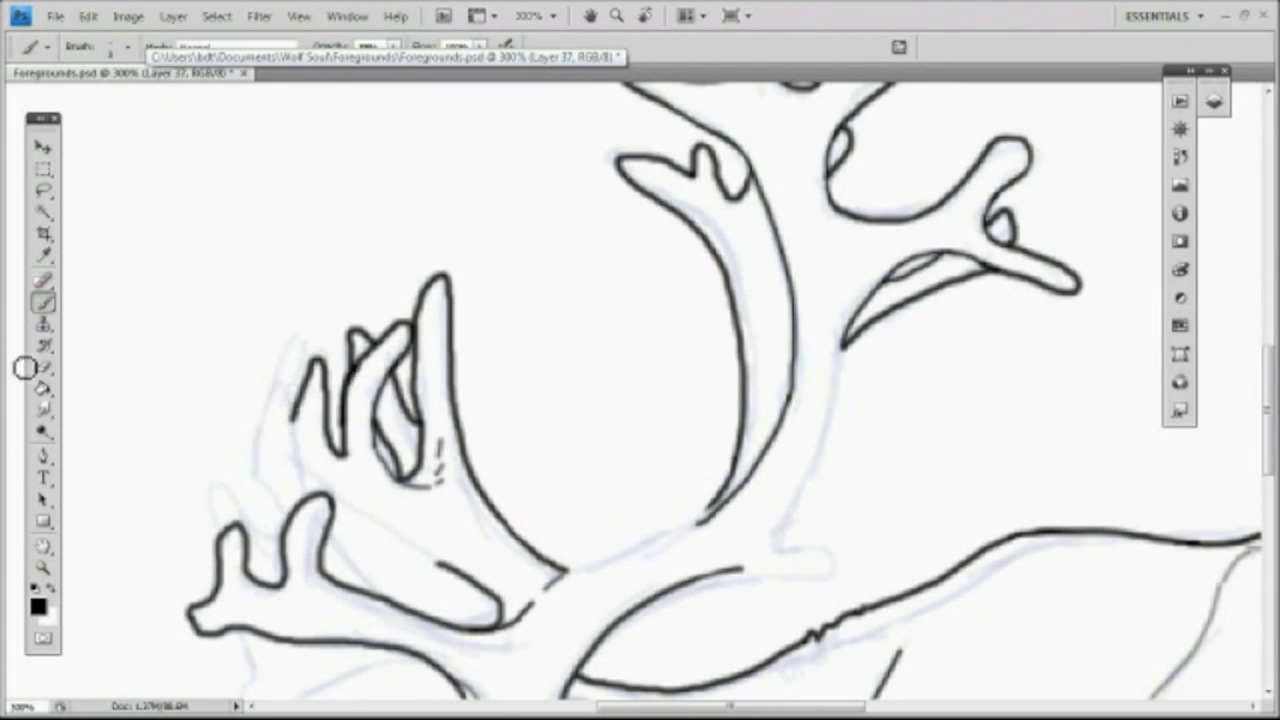
Step: Ink the curve that joins the bases of the two antlers
{"action": "key", "text": "b"}
{"action": "left_click_drag", "start_coordinate": [568, 571], "coordinate": [705, 516]}
{"action": "key", "text": "e"}
{"action": "key", "text": "b"}
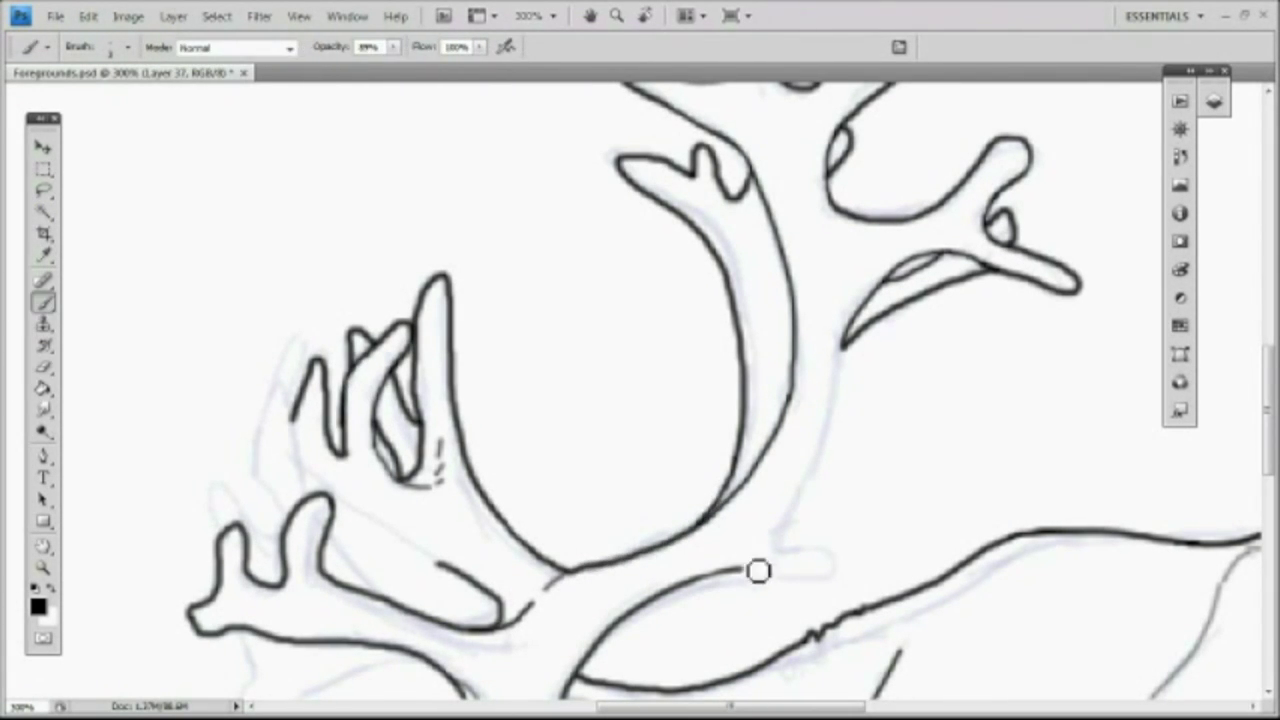
Step: Ink the back edge of the rear antler's main beam and the short pointed tine at its base
{"action": "left_click_drag", "start_coordinate": [778, 548], "coordinate": [843, 338]}
{"action": "key", "text": "e"}
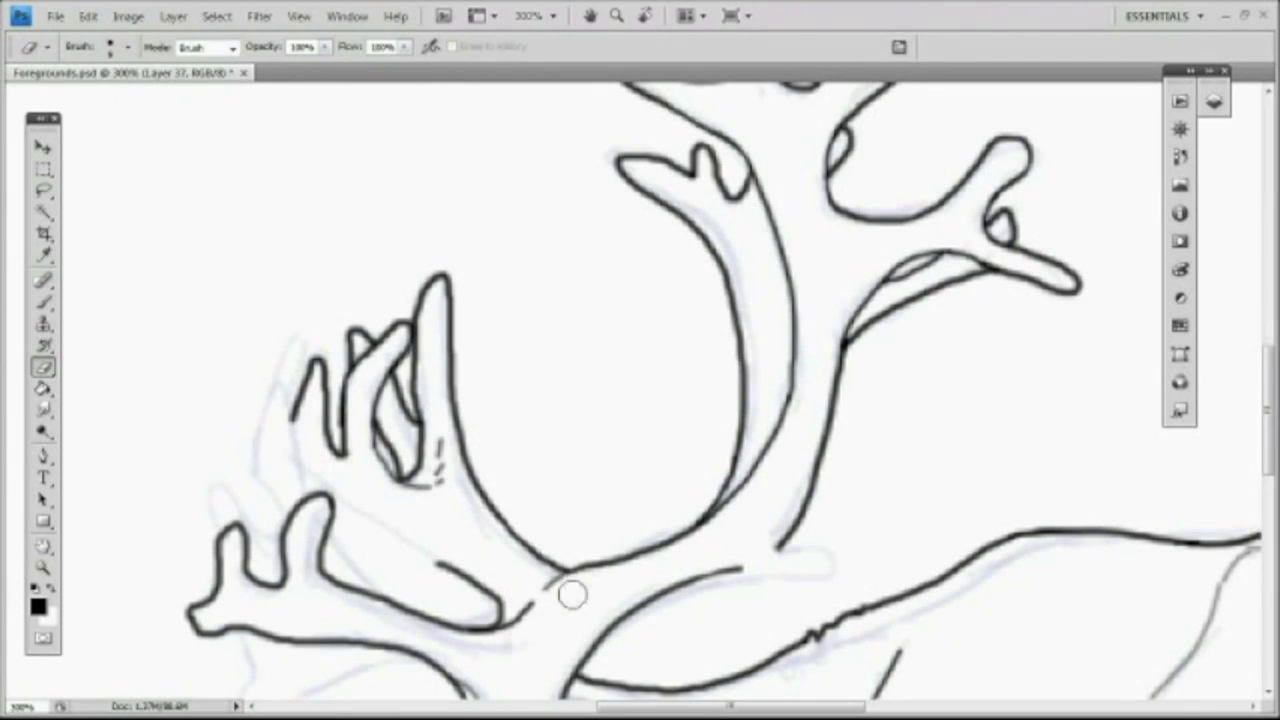
{"action": "key", "text": "b"}
{"action": "mouse_move", "coordinate": [778, 548]}
{"action": "left_mouse_down"}
{"action": "mouse_move", "coordinate": [806, 573]}
{"action": "mouse_move", "coordinate": [742, 571]}
{"action": "left_mouse_up"}
{"action": "key", "text": "e"}
{"action": "left_click", "coordinate": [127, 47]}
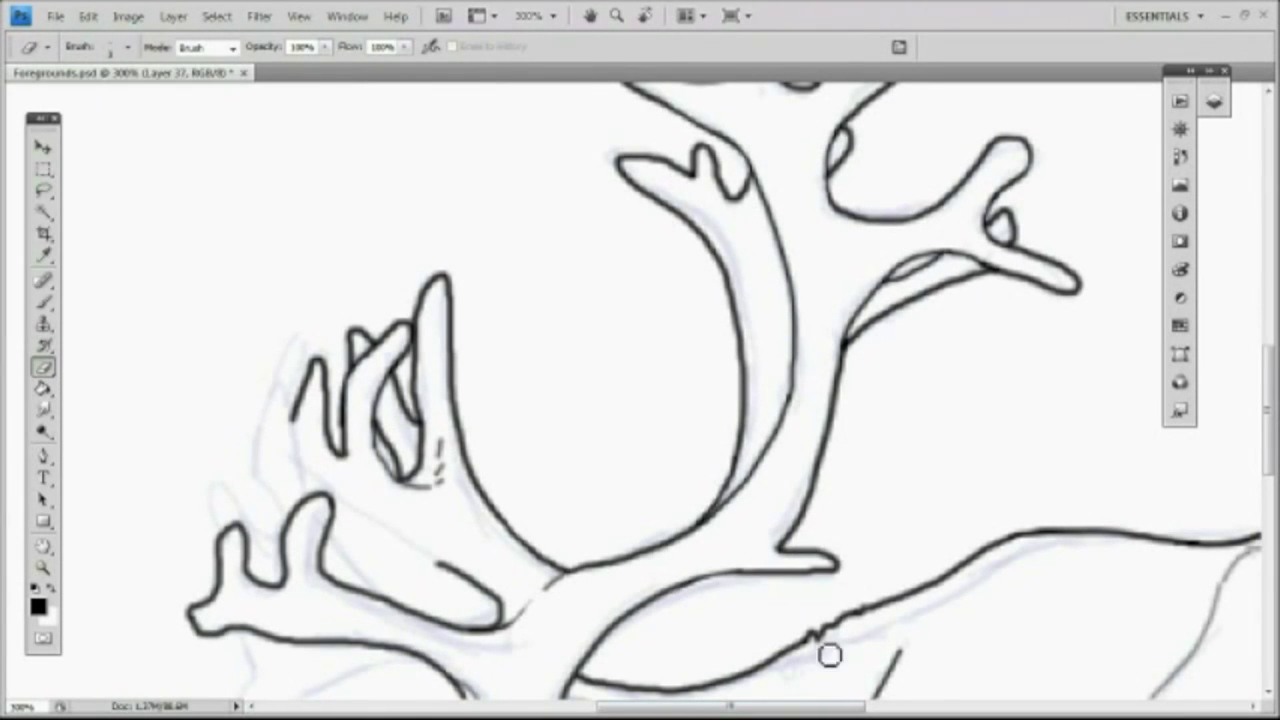
Step: Ink the lower edge of the front antler's upper branch down to the base and erase the overlapping line ends
{"action": "left_click_drag", "start_coordinate": [843, 707], "coordinate": [776, 707]}
{"action": "key", "text": "b"}
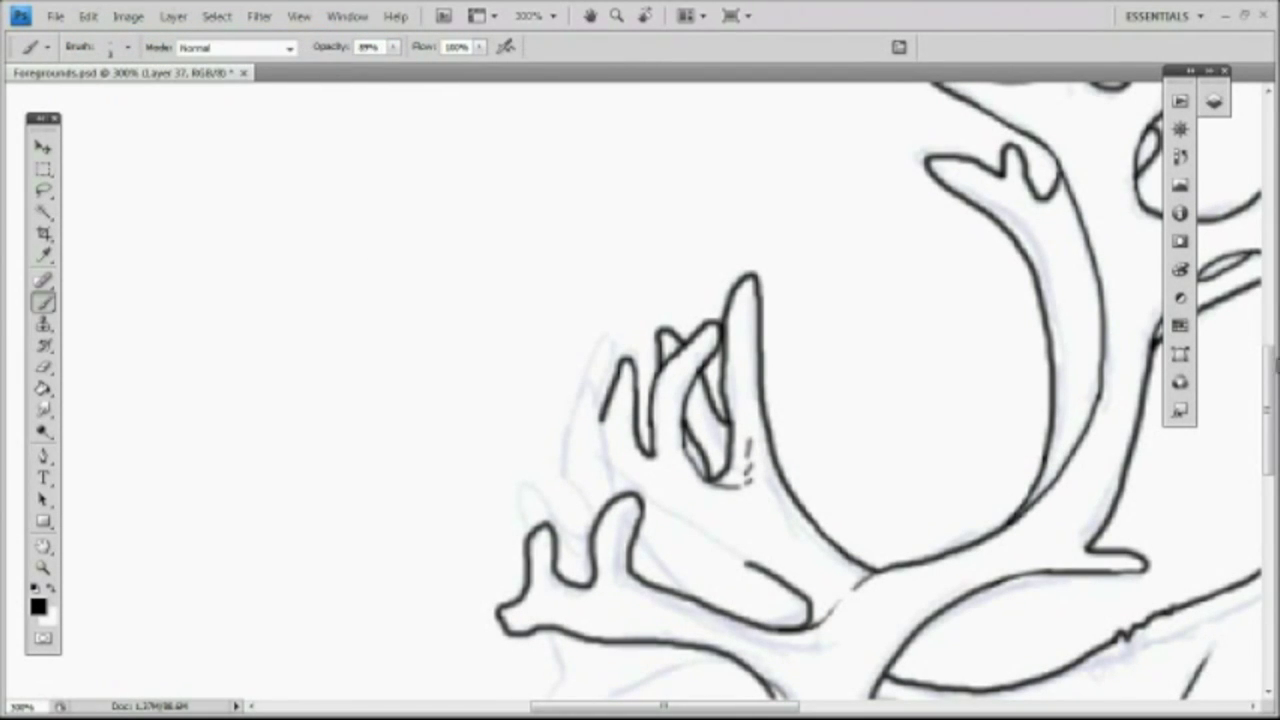
{"action": "key", "text": "e"}
{"action": "left_click", "coordinate": [43, 302]}
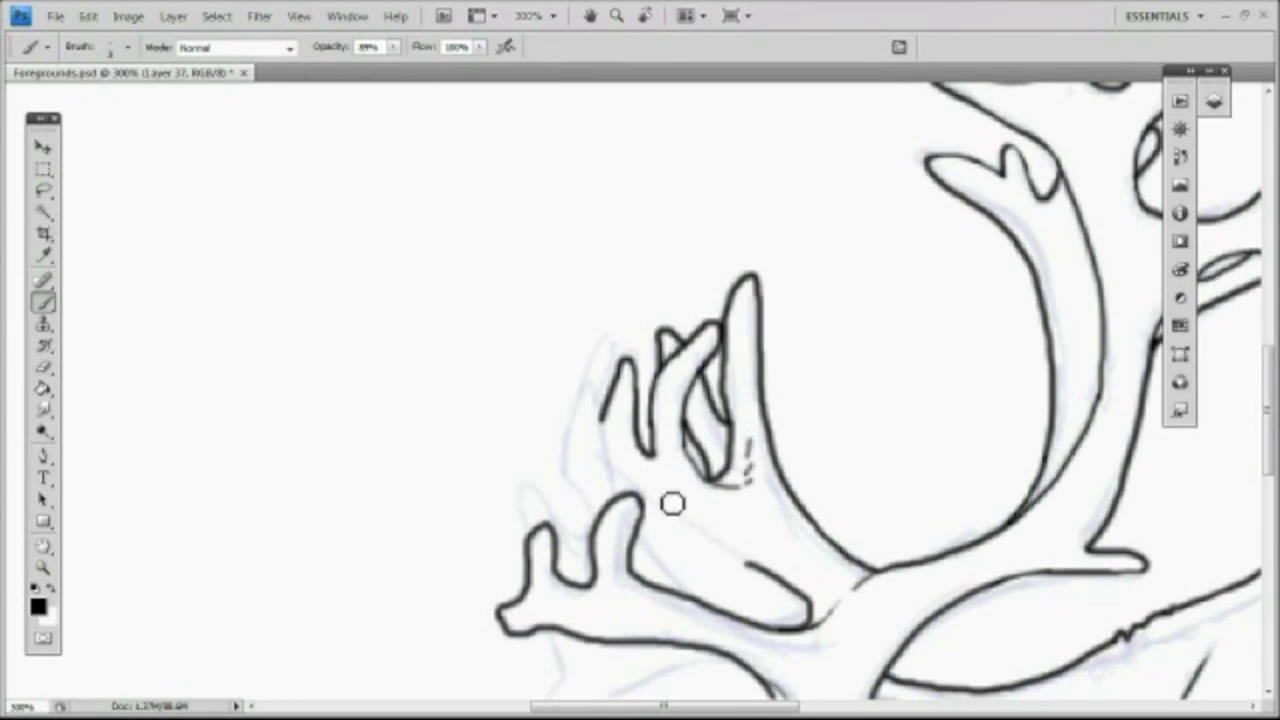
{"action": "left_click", "coordinate": [88, 17]}
{"action": "left_click", "coordinate": [130, 41]}
{"action": "left_click_drag", "start_coordinate": [616, 464], "coordinate": [808, 597]}
{"action": "left_click", "coordinate": [43, 367]}
{"action": "left_click_drag", "start_coordinate": [745, 571], "coordinate": [795, 601]}
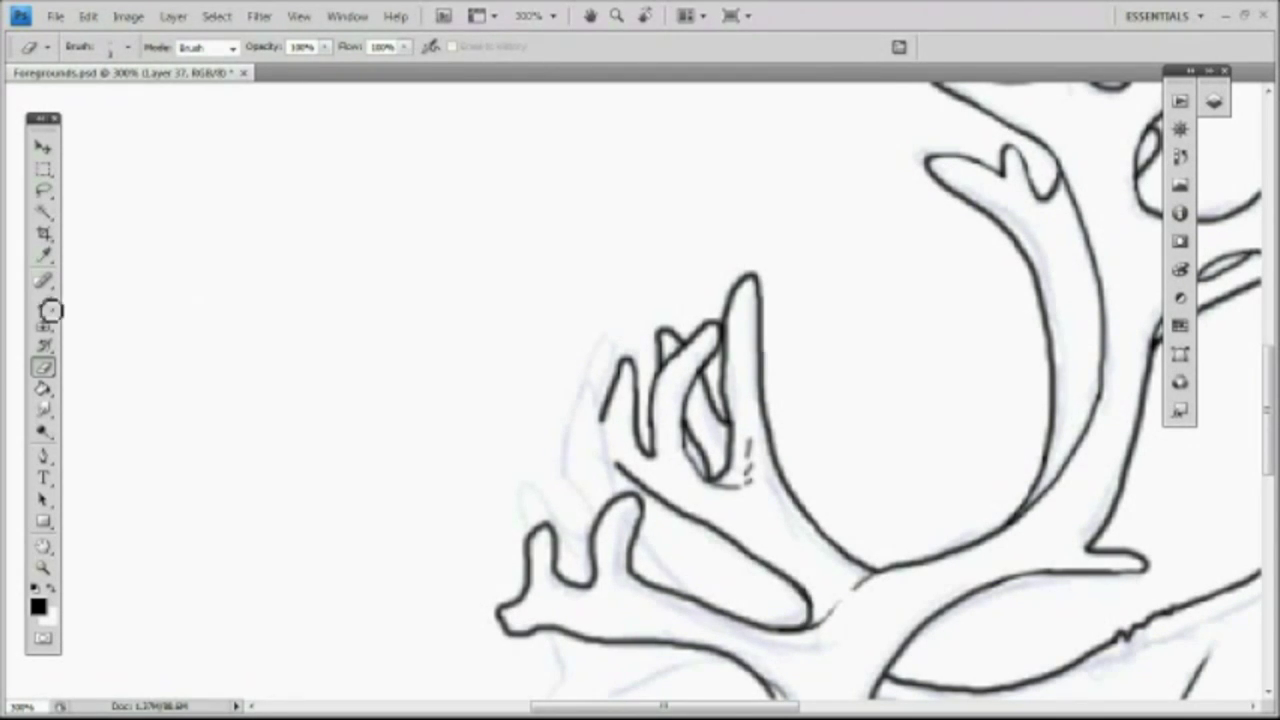
Step: Ink the remaining partly hidden tines behind the front antler's branches and erase their overlaps
{"action": "key", "text": "b"}
{"action": "mouse_move", "coordinate": [522, 525]}
{"action": "left_mouse_down"}
{"action": "mouse_move", "coordinate": [577, 414]}
{"action": "mouse_move", "coordinate": [690, 597]}
{"action": "left_mouse_up"}
{"action": "left_click", "coordinate": [88, 17]}
{"action": "left_click", "coordinate": [130, 41]}
{"action": "left_click", "coordinate": [43, 367]}
{"action": "left_click", "coordinate": [43, 302]}
{"action": "mouse_move", "coordinate": [572, 387]}
{"action": "left_mouse_down"}
{"action": "mouse_move", "coordinate": [600, 361]}
{"action": "mouse_move", "coordinate": [608, 388]}
{"action": "left_mouse_up"}
{"action": "left_click", "coordinate": [43, 367]}
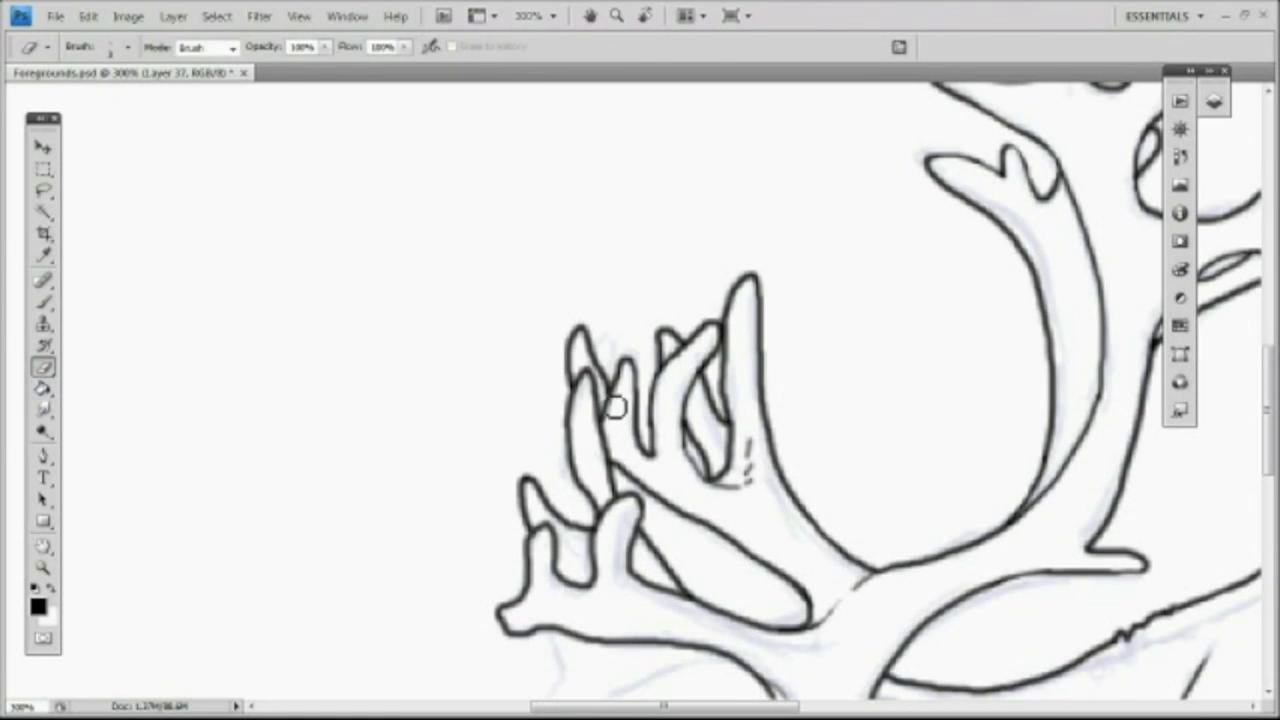
Step: Ink the brow tine beneath the front antler and clean up its join with the forehead
{"action": "left_click_drag", "start_coordinate": [1268, 412], "coordinate": [1268, 489]}
{"action": "key", "text": "b"}
{"action": "mouse_move", "coordinate": [551, 271]}
{"action": "left_mouse_down"}
{"action": "mouse_move", "coordinate": [572, 320]}
{"action": "mouse_move", "coordinate": [742, 302]}
{"action": "mouse_move", "coordinate": [834, 242]}
{"action": "left_mouse_up"}
{"action": "key", "text": "e"}
{"action": "left_click_drag", "start_coordinate": [842, 240], "coordinate": [828, 259]}
Step: Ink the rounded front and the underside of the folded foreleg back to the belly line, cleaning up the joins
{"action": "scroll", "coordinate": [726, 700], "scroll_direction": "right", "scroll_amount": 8}
{"action": "key", "text": "b"}
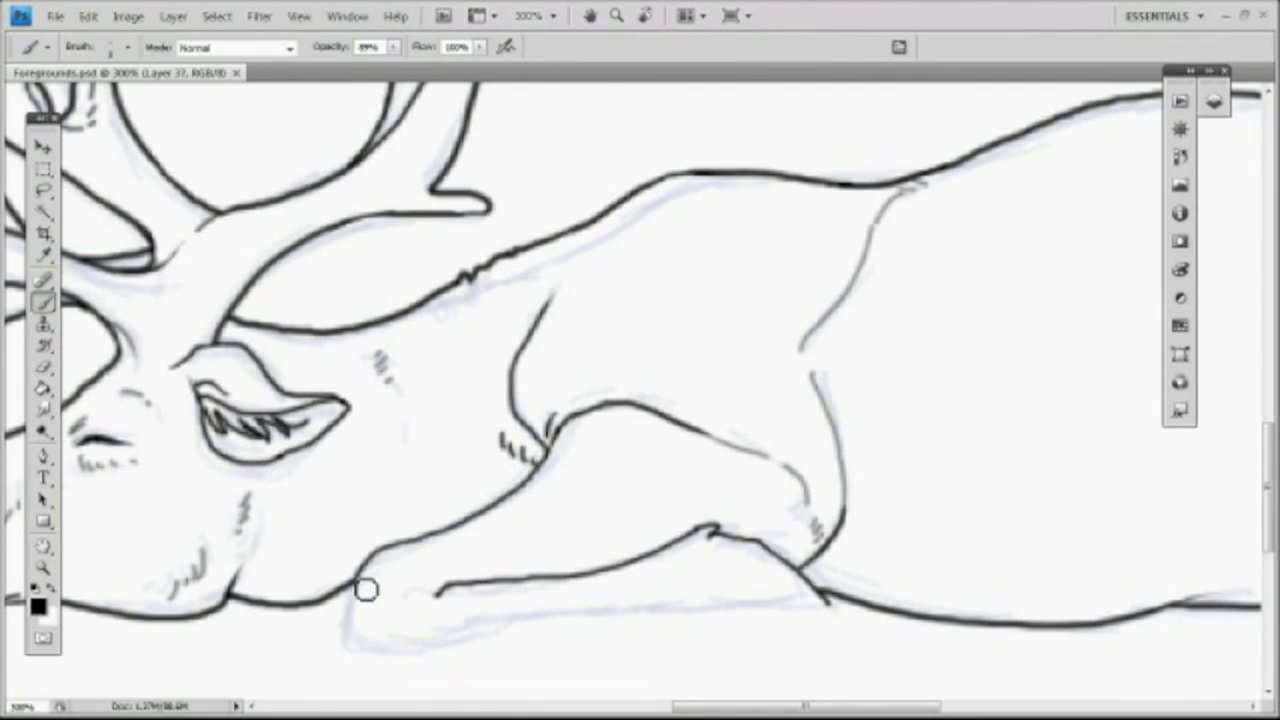
{"action": "mouse_move", "coordinate": [366, 586]}
{"action": "left_mouse_down"}
{"action": "mouse_move", "coordinate": [717, 617]}
{"action": "mouse_move", "coordinate": [826, 603]}
{"action": "mouse_move", "coordinate": [835, 614]}
{"action": "mouse_move", "coordinate": [354, 616]}
{"action": "mouse_move", "coordinate": [400, 543]}
{"action": "left_mouse_up"}
{"action": "key", "text": "e"}
{"action": "key", "text": "b"}
{"action": "key", "text": "e"}
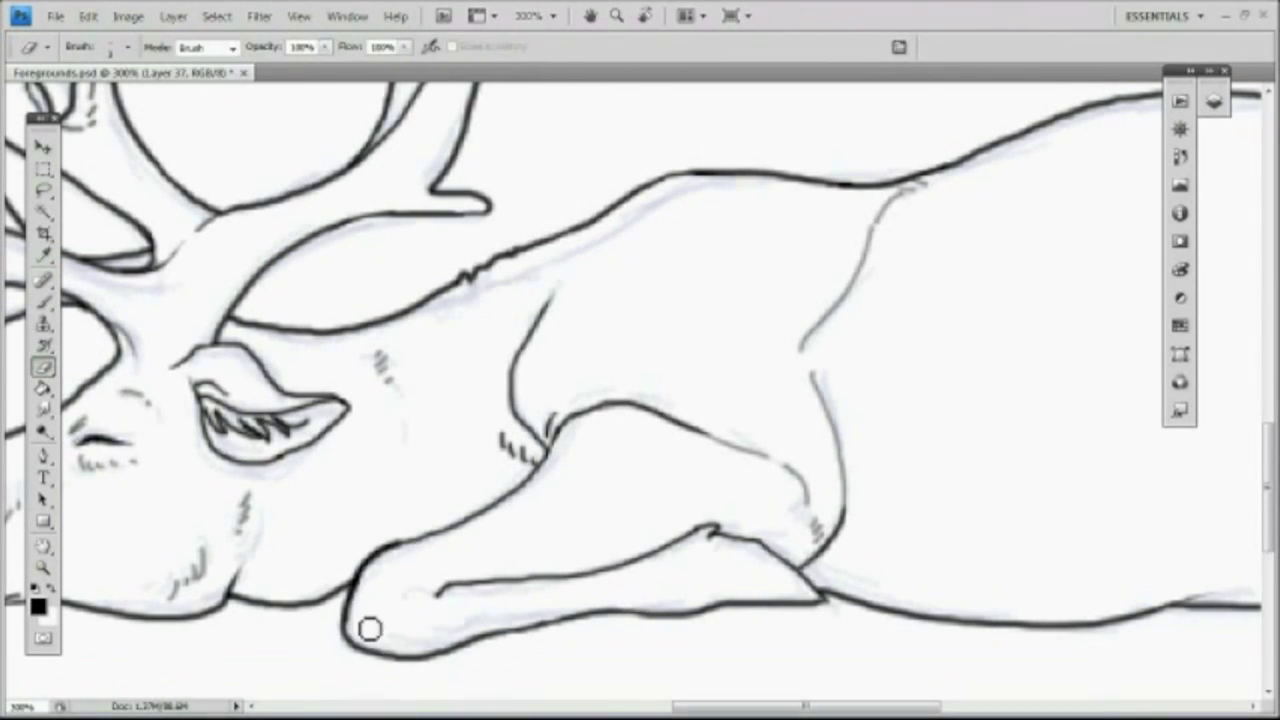
Step: Delete the faded sketch layer and select the line art layer, Layer 37
{"action": "key", "text": "z"}
{"action": "key", "text": "ctrl+1"}
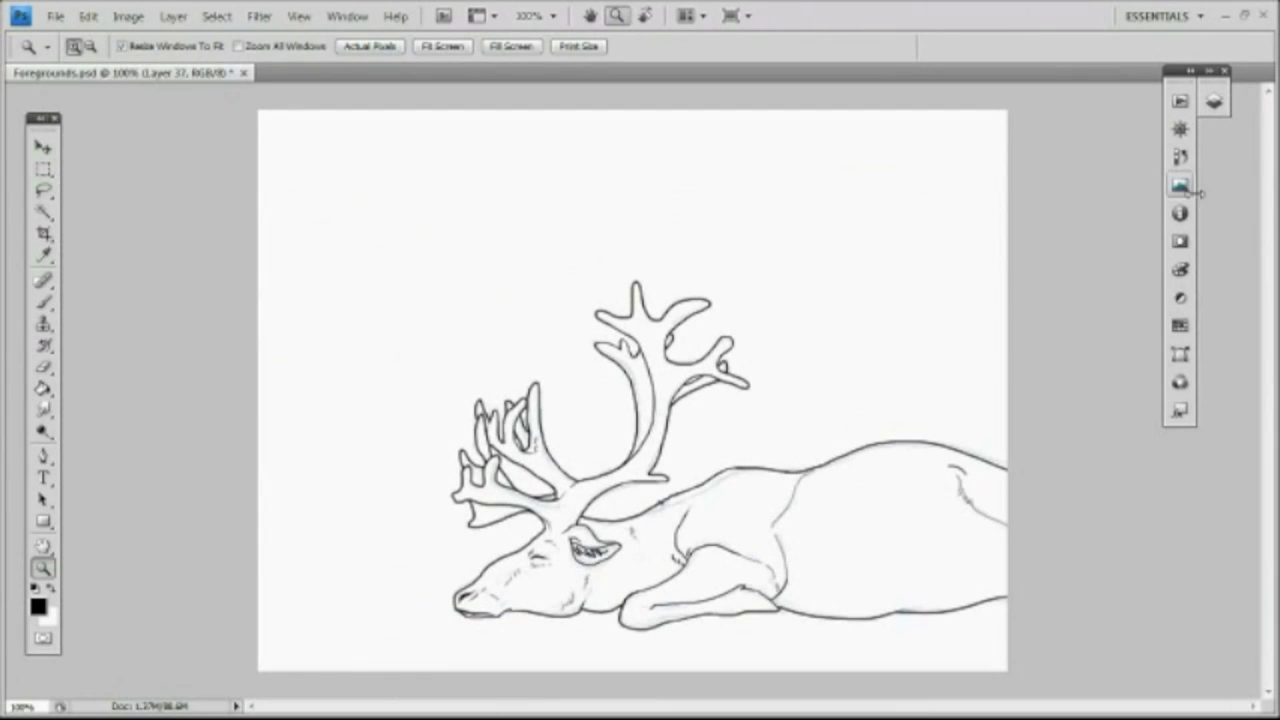
{"action": "left_click", "coordinate": [1214, 101]}
{"action": "left_click_drag", "start_coordinate": [1085, 260], "coordinate": [1166, 534]}
{"action": "left_click", "coordinate": [1085, 230]}
{"action": "left_click", "coordinate": [1214, 101]}
Step: Free-transform the reindeer line art slightly and nudge it horizontally toward the body side
{"action": "key", "text": "ctrl+t"}
{"action": "left_click_drag", "start_coordinate": [1020, 642], "coordinate": [1018, 645]}
{"action": "key", "text": "Return"}
{"action": "key", "text": "shift+Right"}
Step: Darken and reshape the lower jaw line behind the chin, trimming its edge with the eraser
{"action": "left_click", "coordinate": [43, 568]}
{"action": "left_click", "coordinate": [568, 456]}
{"action": "left_click", "coordinate": [568, 456]}
{"action": "key", "text": "e"}
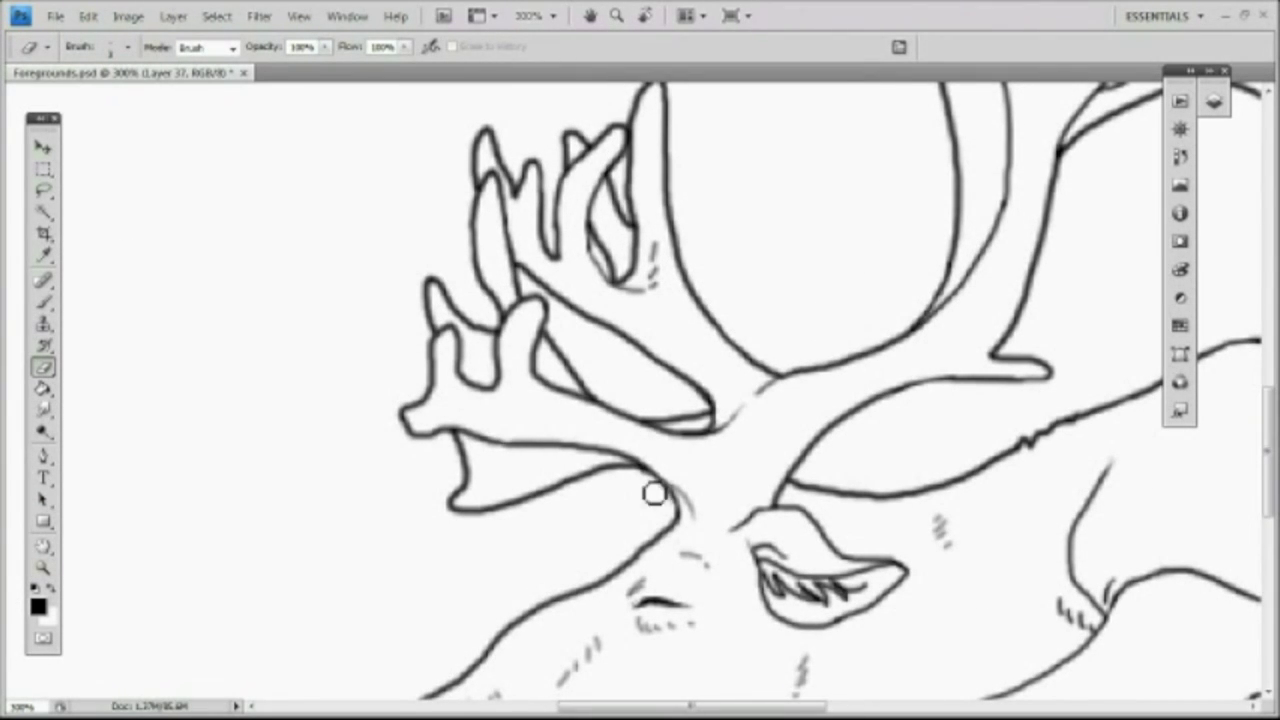
{"action": "scroll", "coordinate": [1081, 456], "scroll_direction": "down", "scroll_amount": 5}
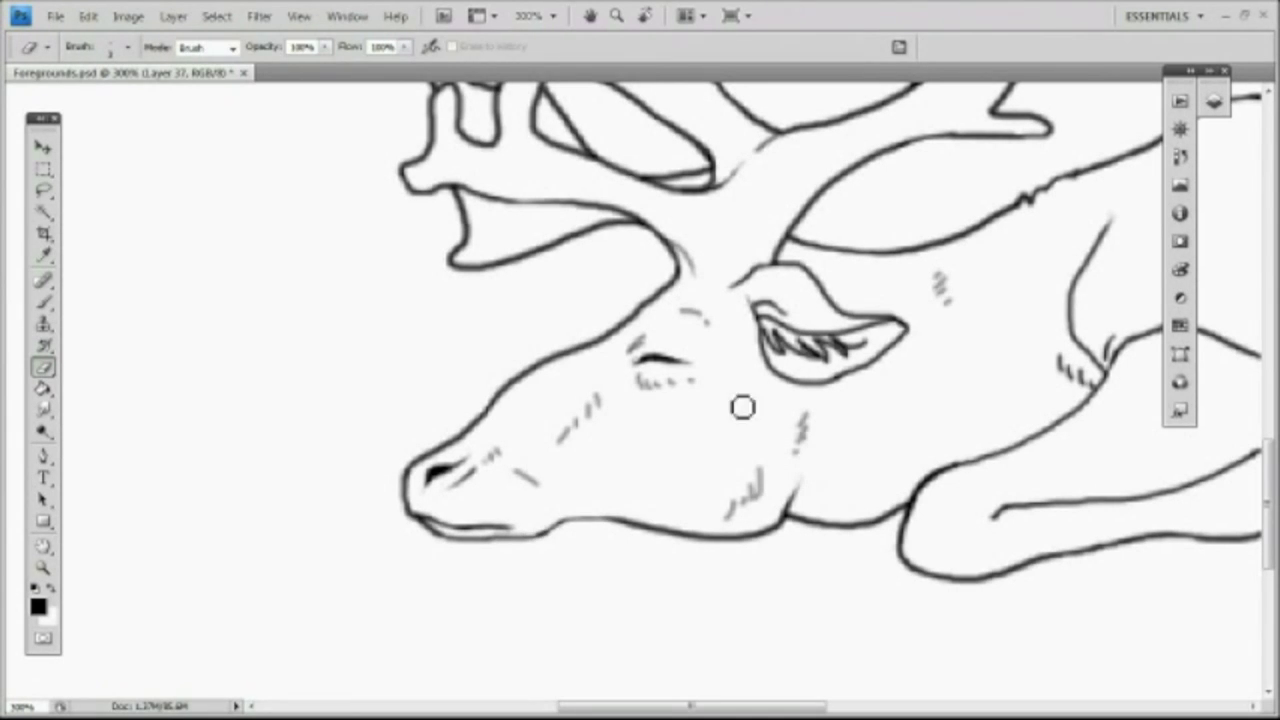
{"action": "key", "text": "b"}
{"action": "left_click_drag", "start_coordinate": [538, 536], "coordinate": [720, 538]}
{"action": "key", "text": "e"}
{"action": "left_click_drag", "start_coordinate": [575, 512], "coordinate": [704, 528]}
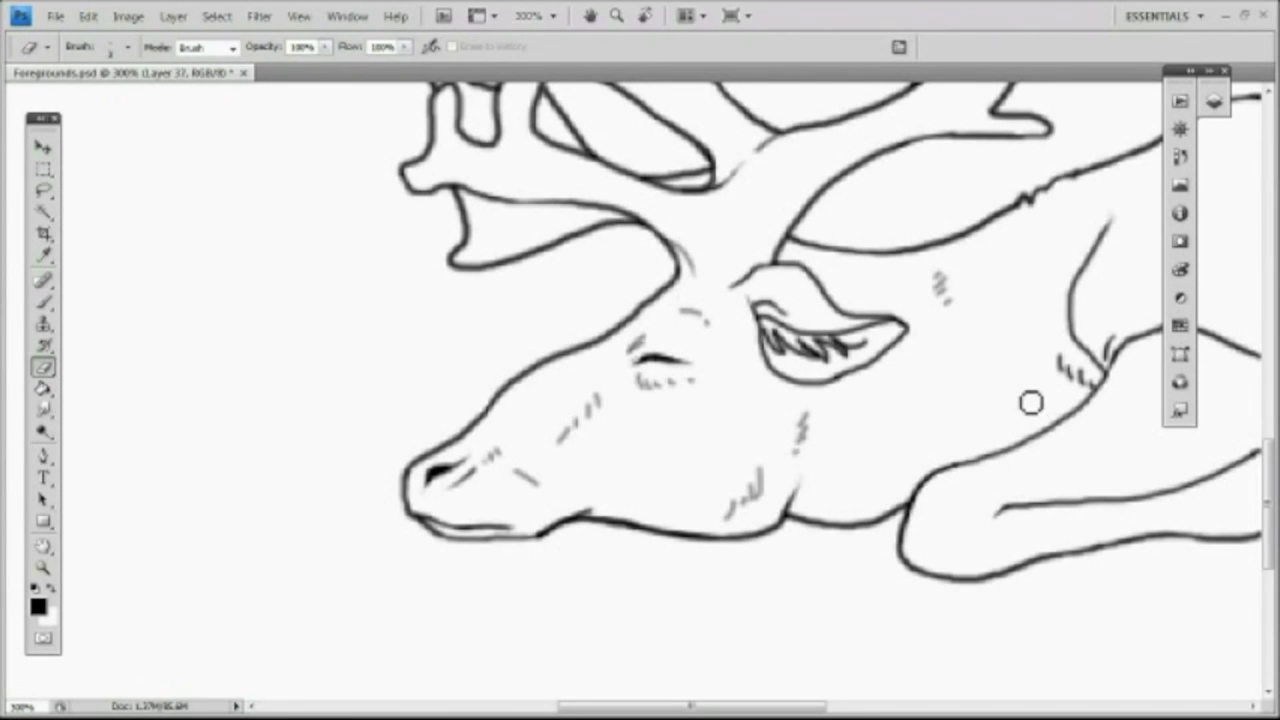
Step: Save the document
{"action": "left_click", "coordinate": [43, 569]}
{"action": "left_click", "coordinate": [372, 47]}
{"action": "left_click", "coordinate": [55, 16]}
{"action": "left_click", "coordinate": [75, 252]}
Step: Thicken the front antler's lower edge down to the brow and the line at the base of the ear
{"action": "double_click", "coordinate": [480, 300]}
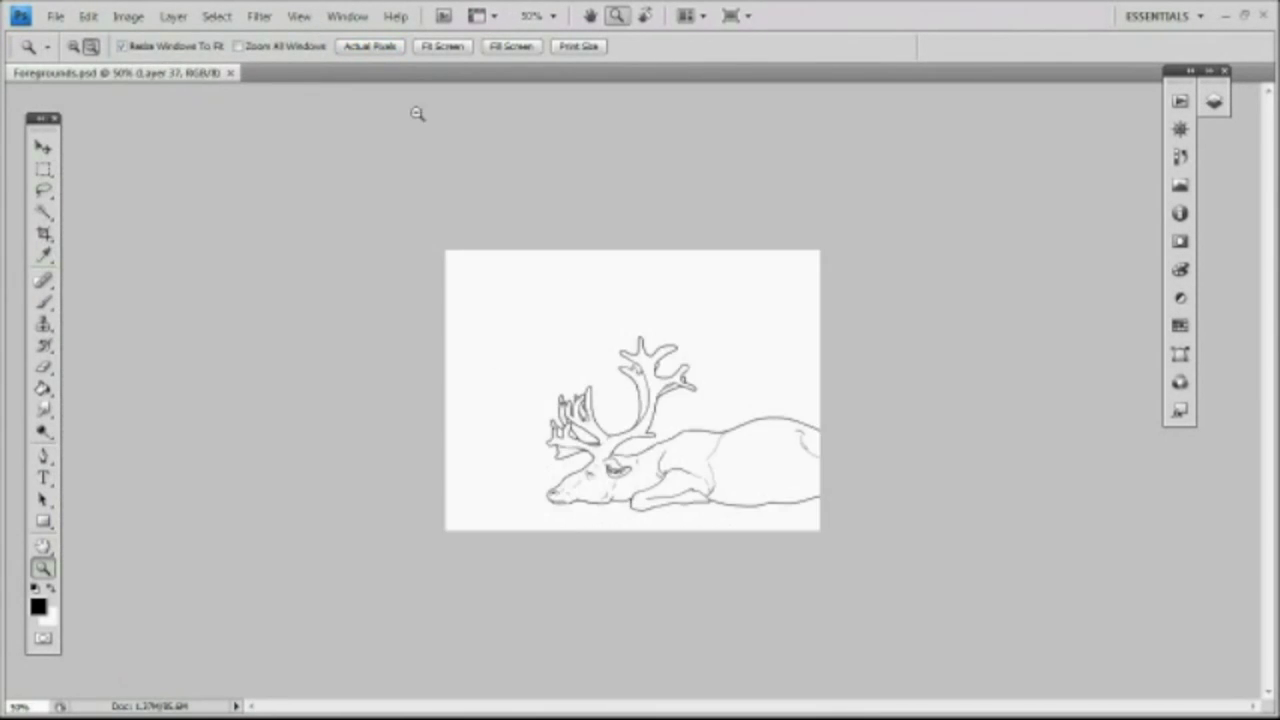
{"action": "left_click", "coordinate": [371, 47]}
{"action": "double_click", "coordinate": [523, 335]}
{"action": "left_click", "coordinate": [371, 47]}
{"action": "left_click", "coordinate": [74, 47]}
{"action": "triple_click", "coordinate": [582, 470]}
{"action": "key", "text": "b"}
{"action": "left_click", "coordinate": [127, 47]}
{"action": "left_click", "coordinate": [127, 47]}
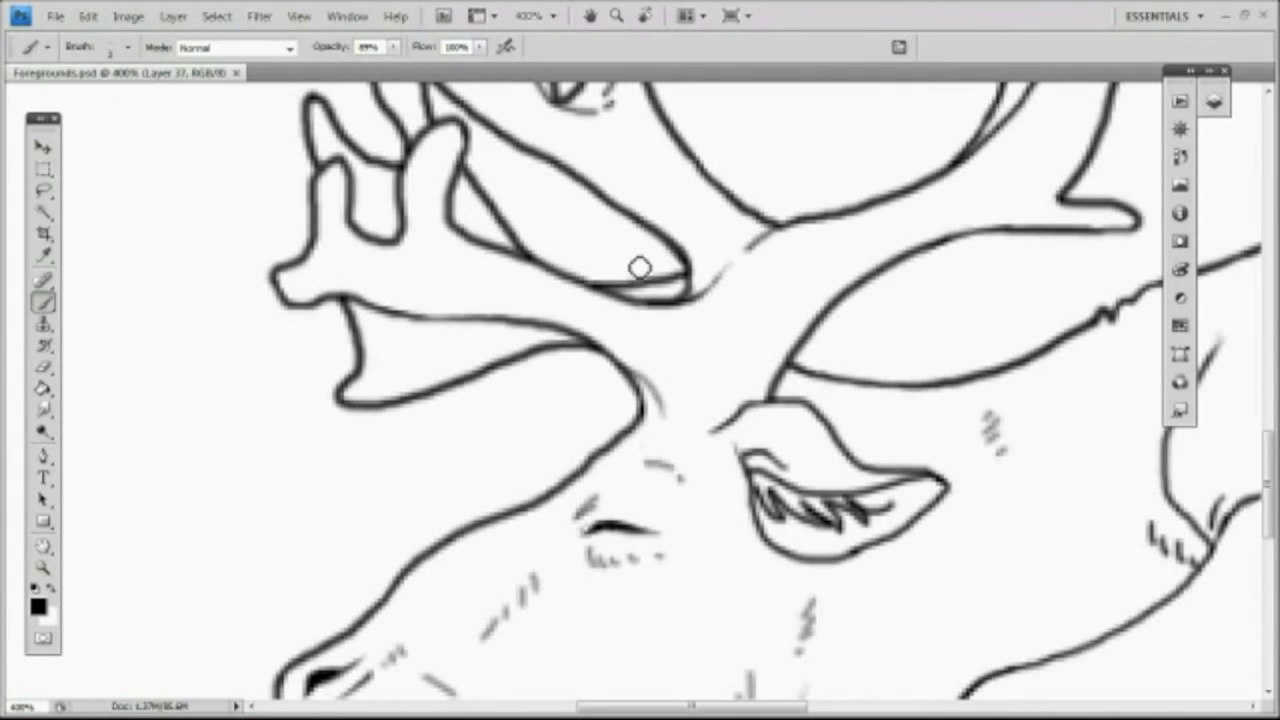
{"action": "left_click_drag", "start_coordinate": [352, 302], "coordinate": [541, 334]}
{"action": "key", "text": "e"}
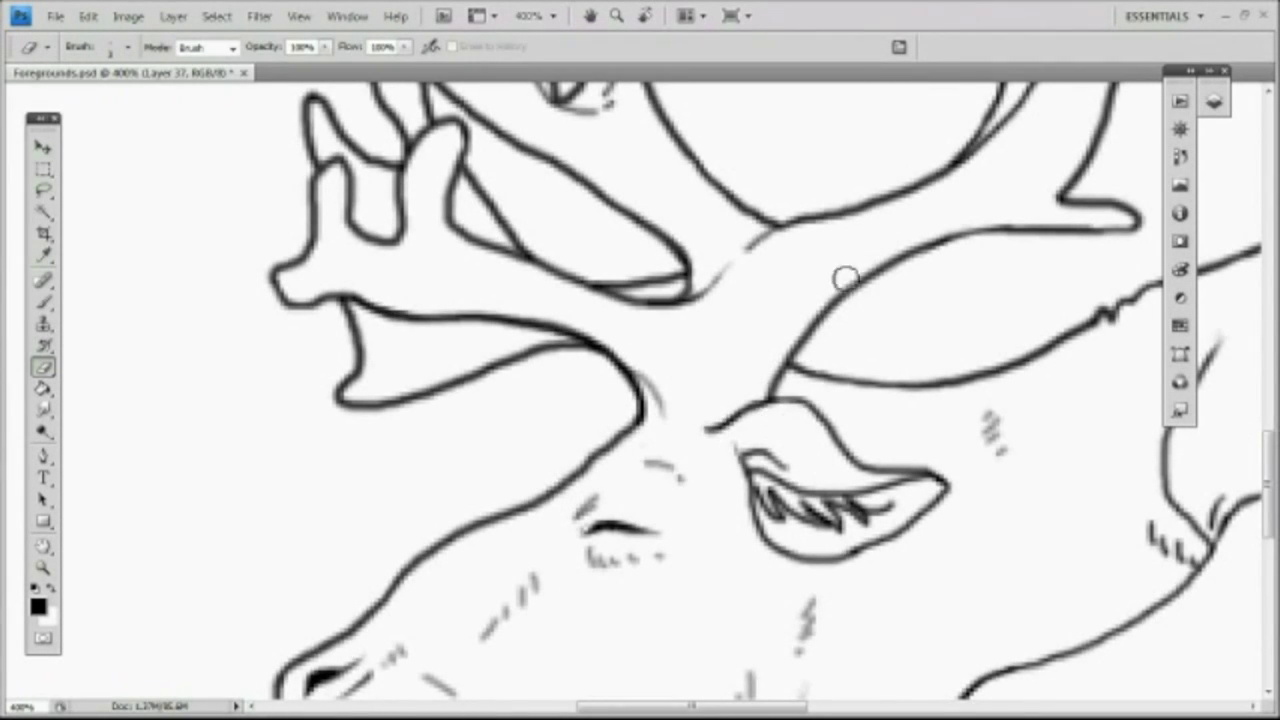
Step: Thicken the muzzle, mouth and lower jaw lines and clean up their edges with the eraser
{"action": "left_click_drag", "start_coordinate": [1268, 485], "coordinate": [1268, 530]}
{"action": "left_click_drag", "start_coordinate": [796, 707], "coordinate": [769, 708]}
{"action": "left_click", "coordinate": [43, 302]}
{"action": "left_click", "coordinate": [45, 369]}
{"action": "left_click_drag", "start_coordinate": [432, 464], "coordinate": [586, 511]}
{"action": "left_click", "coordinate": [43, 302]}
{"action": "mouse_move", "coordinate": [446, 488]}
{"action": "left_mouse_down"}
{"action": "mouse_move", "coordinate": [600, 515]}
{"action": "mouse_move", "coordinate": [678, 473]}
{"action": "left_mouse_up"}
{"action": "left_click", "coordinate": [43, 368]}
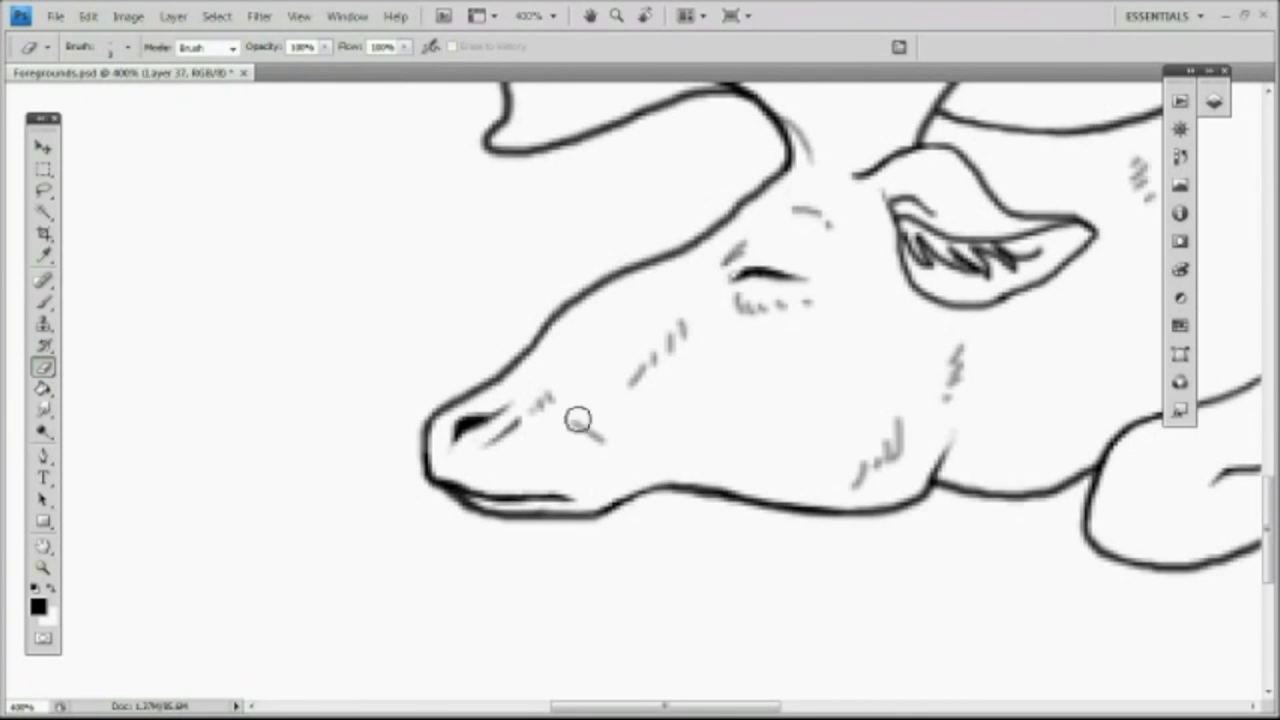
Step: Thicken the upper contour of the folded foreleg from its rounded front up to the chest
{"action": "left_click_drag", "start_coordinate": [733, 706], "coordinate": [879, 707]}
{"action": "left_click", "coordinate": [43, 302]}
{"action": "left_click_drag", "start_coordinate": [374, 420], "coordinate": [573, 288]}
{"action": "left_click", "coordinate": [43, 368]}
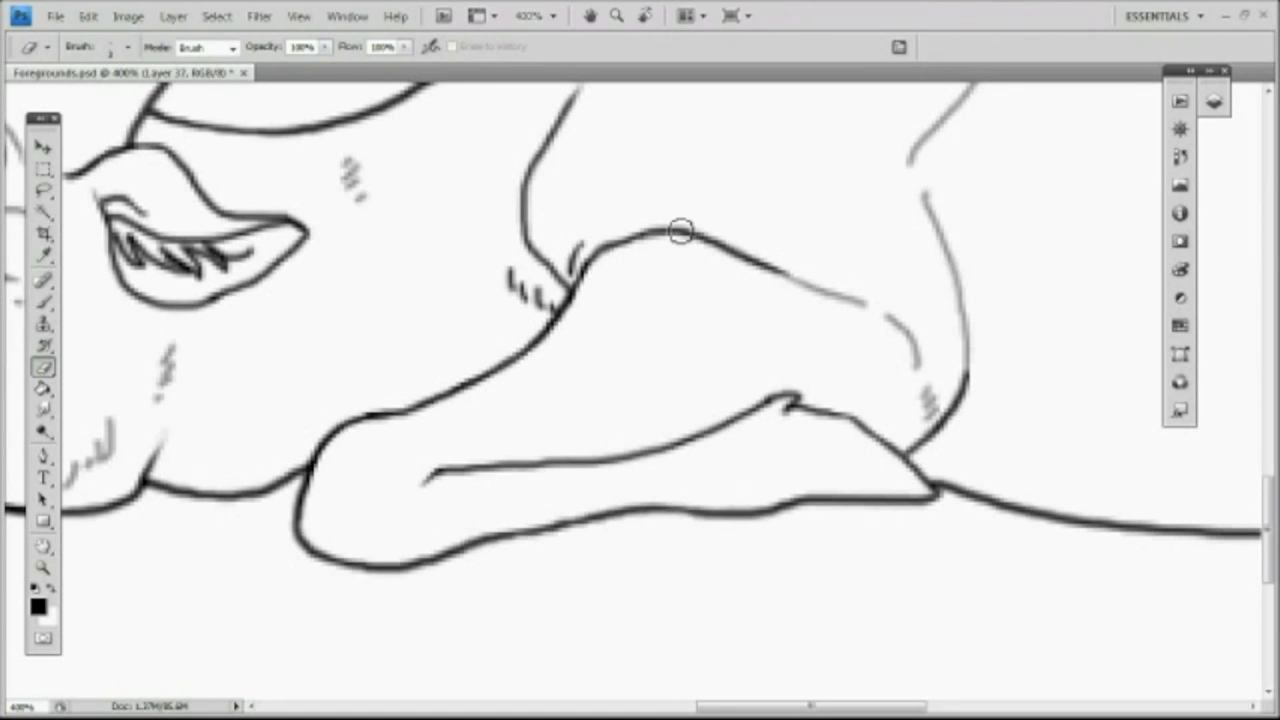
Step: Outline the dark hoof area at the tucked end of the foreleg, and strengthen the body curve just behind it
{"action": "key", "text": "b"}
{"action": "left_click_drag", "start_coordinate": [777, 403], "coordinate": [866, 497]}
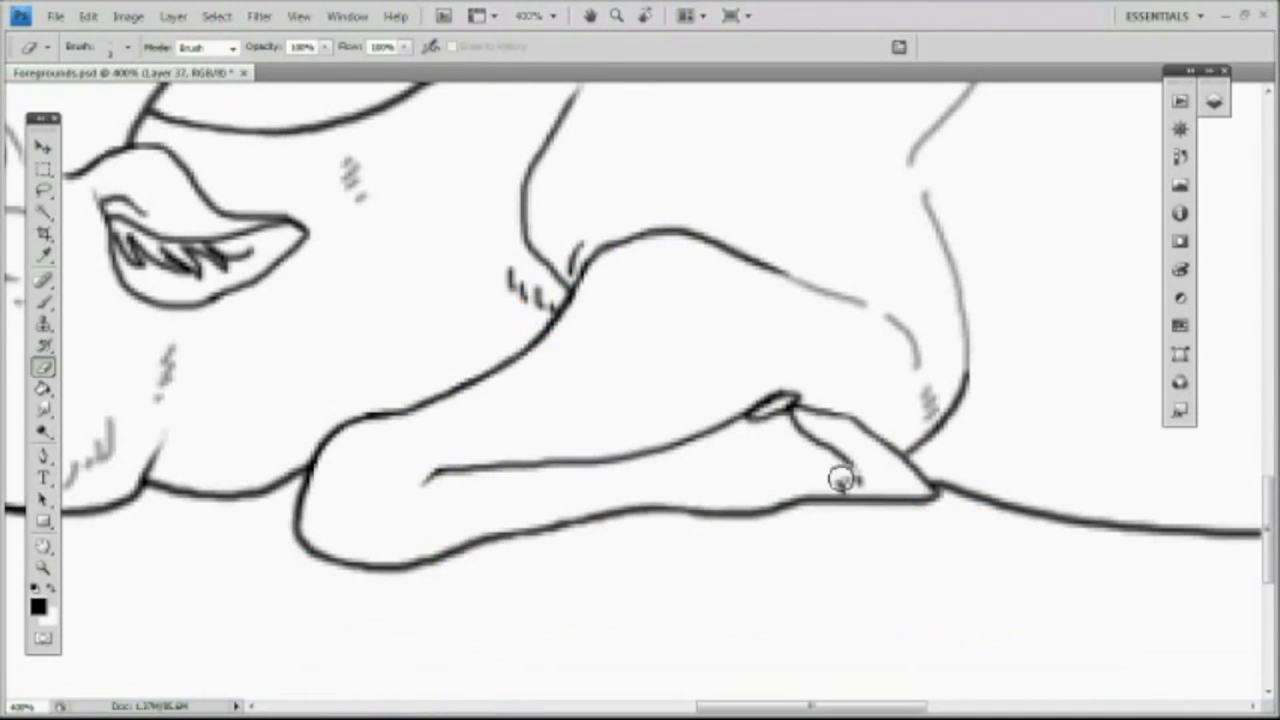
{"action": "key", "text": "b"}
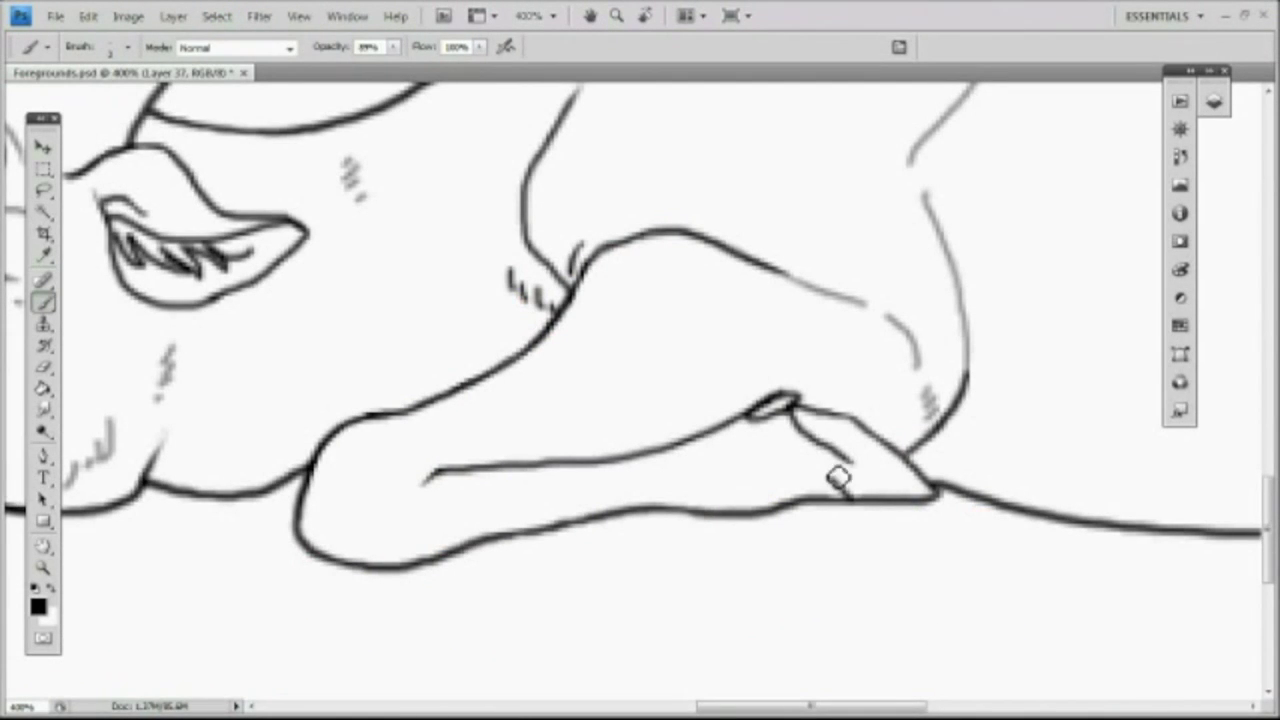
{"action": "key", "text": "e"}
{"action": "left_click_drag", "start_coordinate": [830, 464], "coordinate": [874, 489]}
{"action": "key", "text": "b"}
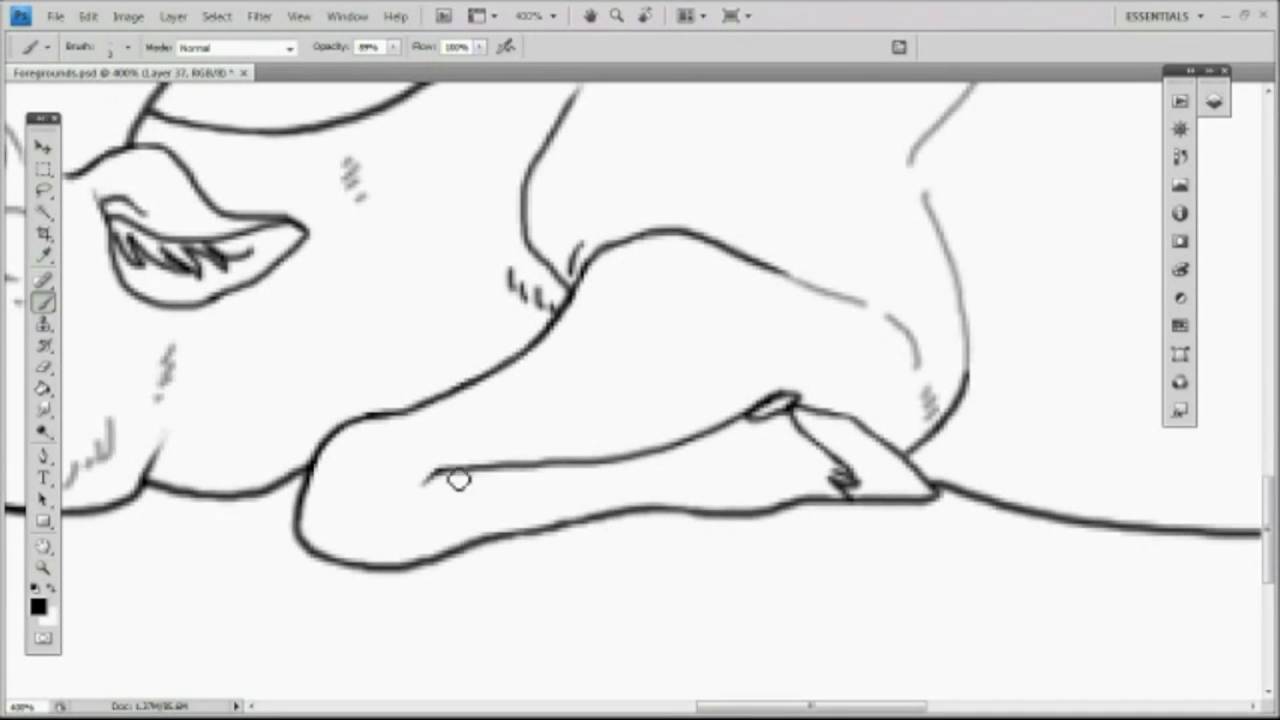
{"action": "mouse_move", "coordinate": [968, 380]}
{"action": "left_mouse_down"}
{"action": "mouse_move", "coordinate": [966, 280]}
{"action": "mouse_move", "coordinate": [922, 204]}
{"action": "mouse_move", "coordinate": [962, 300]}
{"action": "left_mouse_up"}
{"action": "key", "text": "e"}
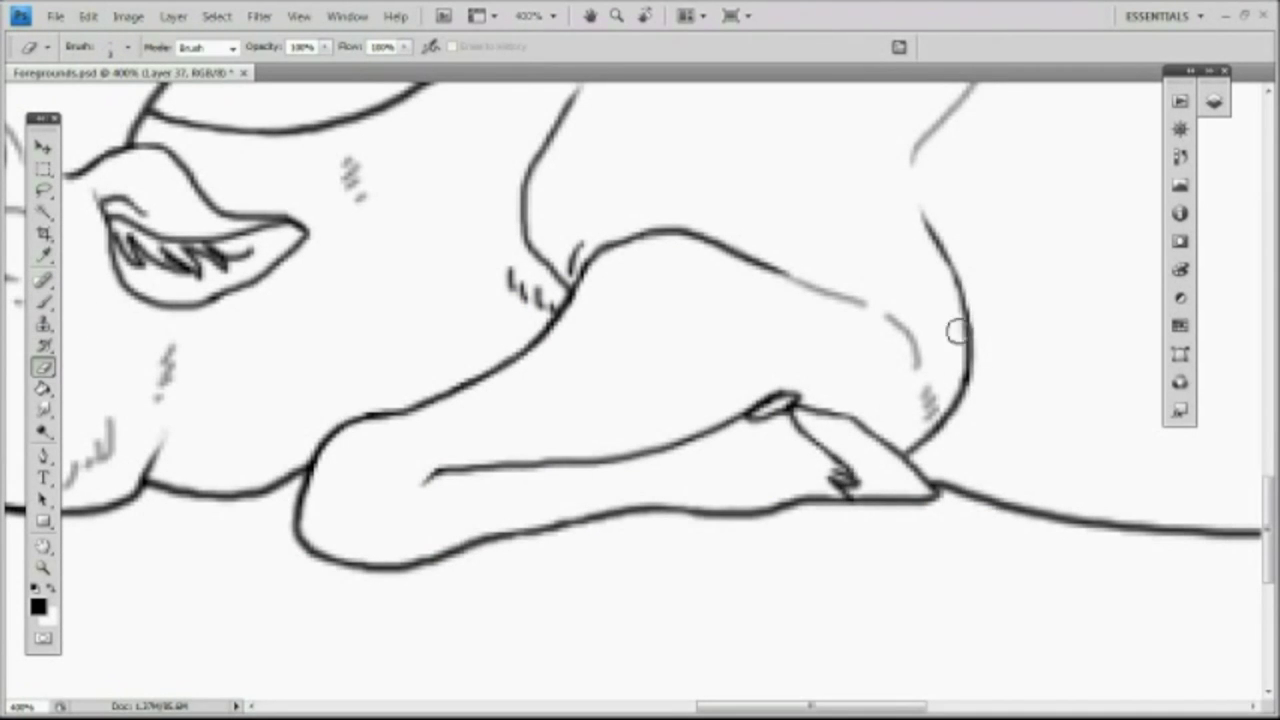
Step: Thicken the outlines of the front antler's narrow upper tines and tidy the overlaps between them
{"action": "left_click", "coordinate": [43, 567]}
{"action": "left_click", "coordinate": [369, 47]}
{"action": "triple_click", "coordinate": [500, 460]}
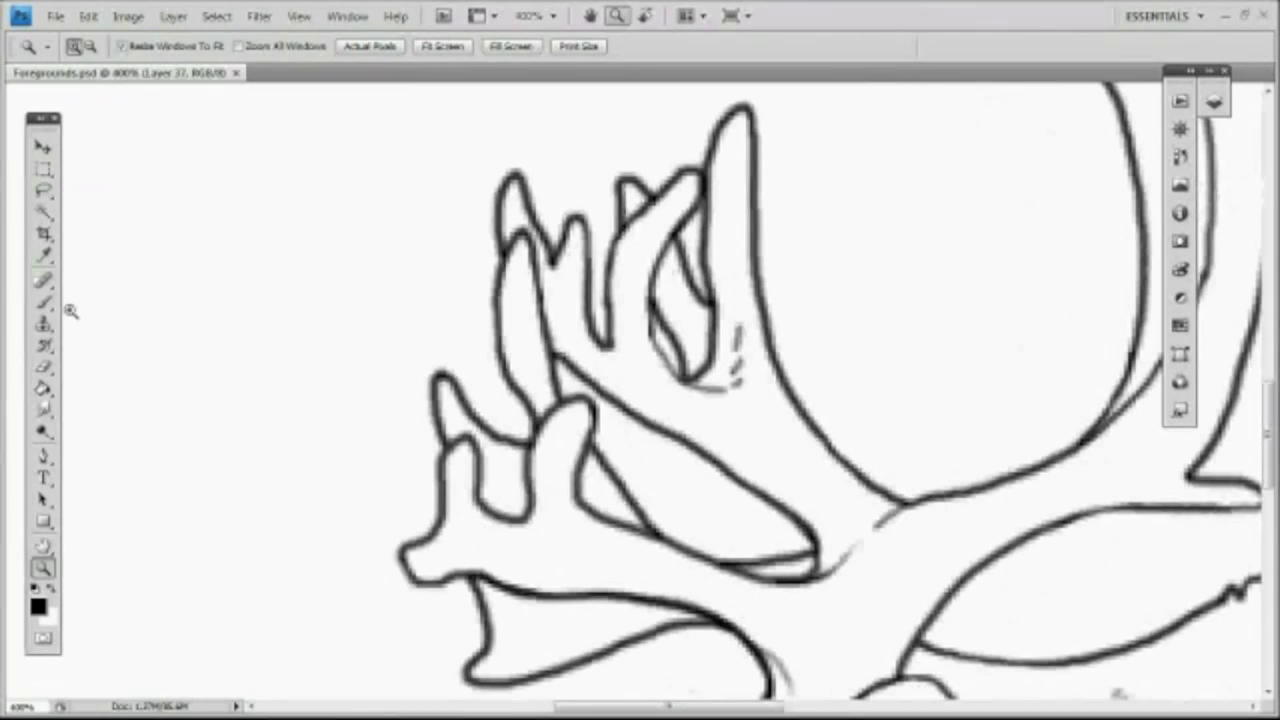
{"action": "left_click", "coordinate": [43, 302]}
{"action": "left_click_drag", "start_coordinate": [502, 276], "coordinate": [535, 422]}
{"action": "left_click_drag", "start_coordinate": [524, 233], "coordinate": [560, 403]}
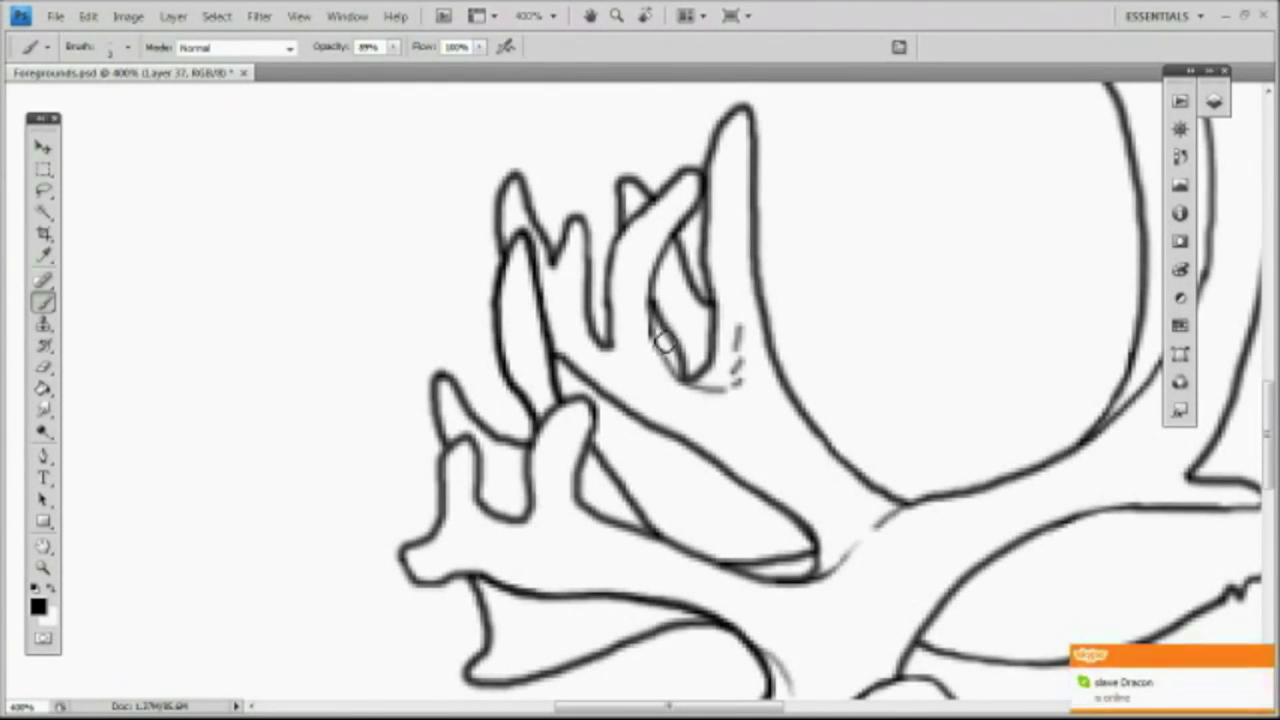
{"action": "key", "text": "e"}
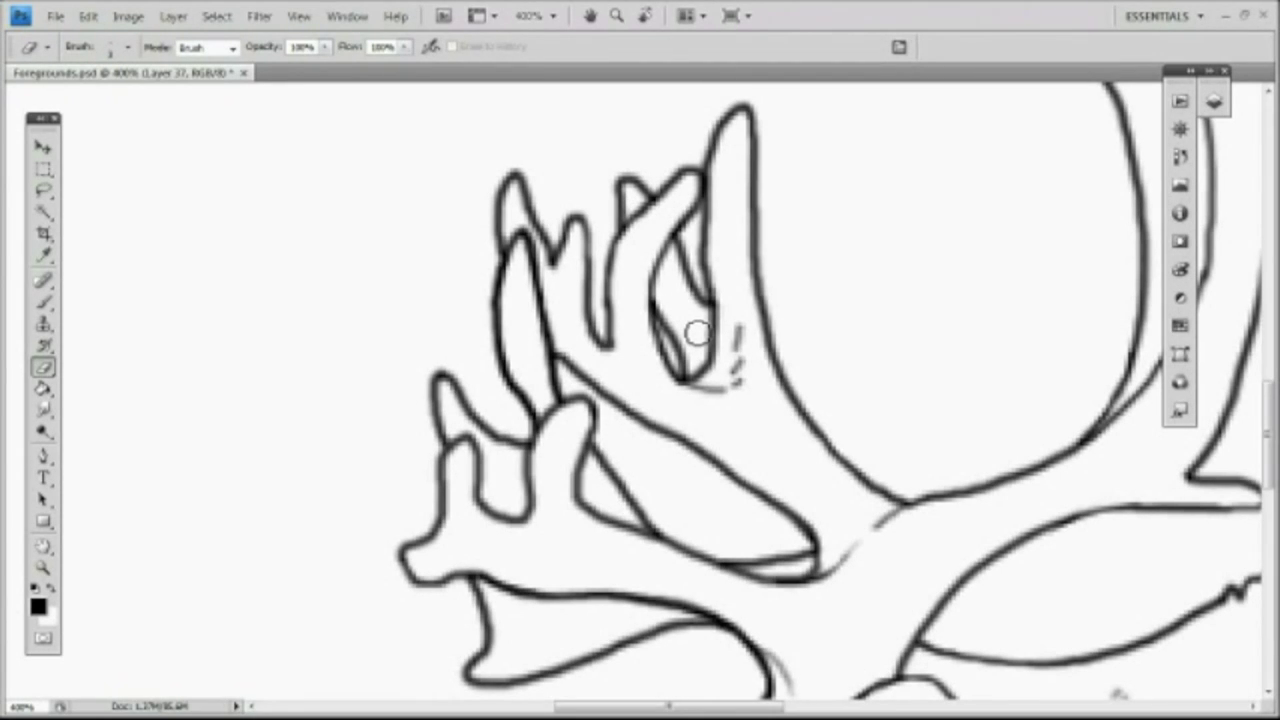
{"action": "left_click", "coordinate": [43, 302]}
{"action": "left_click_drag", "start_coordinate": [526, 188], "coordinate": [556, 256]}
{"action": "mouse_move", "coordinate": [618, 188]}
{"action": "left_mouse_down"}
{"action": "mouse_move", "coordinate": [627, 223]}
{"action": "mouse_move", "coordinate": [634, 214]}
{"action": "left_mouse_up"}
{"action": "left_click", "coordinate": [43, 367]}
Step: Paint the hoof area at the tucked end of the foreleg solid black
{"action": "left_click", "coordinate": [617, 16]}
{"action": "left_click", "coordinate": [370, 46]}
{"action": "left_click", "coordinate": [822, 627]}
{"action": "left_click", "coordinate": [822, 627]}
{"action": "left_click", "coordinate": [822, 627]}
{"action": "left_click", "coordinate": [43, 302]}
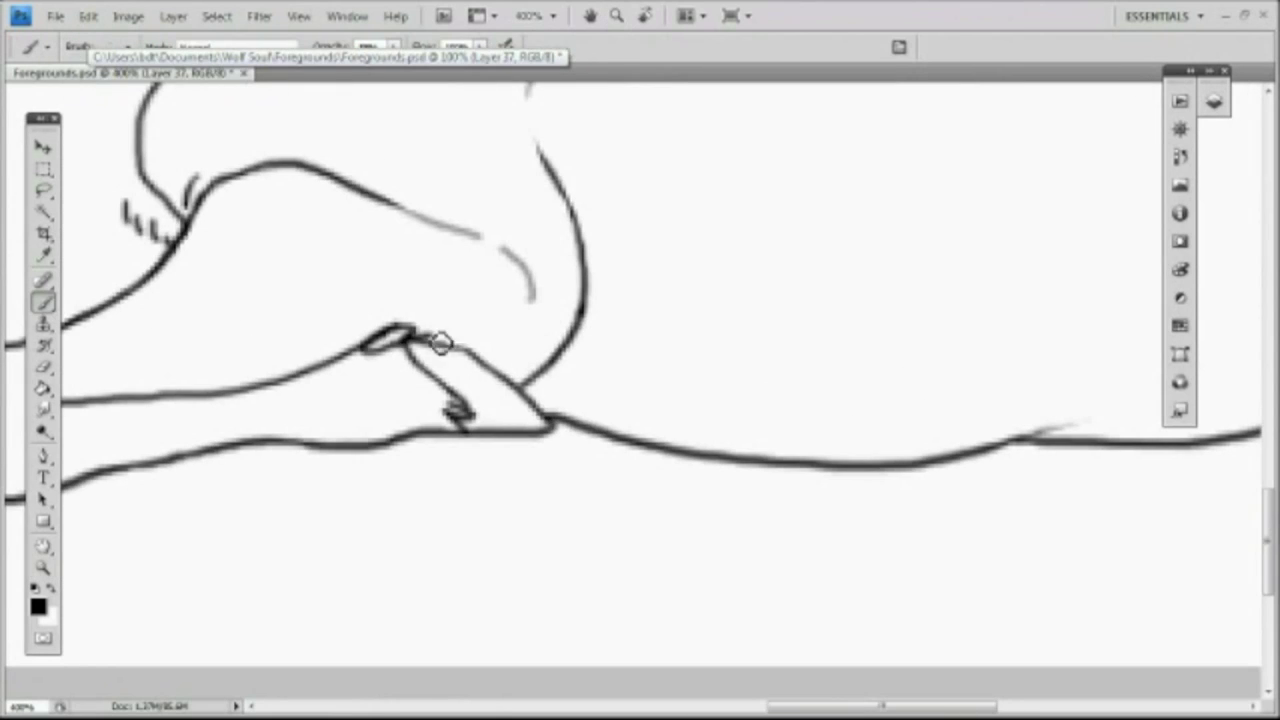
{"action": "left_click_drag", "start_coordinate": [412, 338], "coordinate": [462, 390]}
{"action": "mouse_move", "coordinate": [368, 348]}
{"action": "left_mouse_down"}
{"action": "mouse_move", "coordinate": [409, 330]}
{"action": "mouse_move", "coordinate": [480, 400]}
{"action": "mouse_move", "coordinate": [457, 414]}
{"action": "mouse_move", "coordinate": [517, 398]}
{"action": "left_mouse_up"}
{"action": "key", "text": "e"}
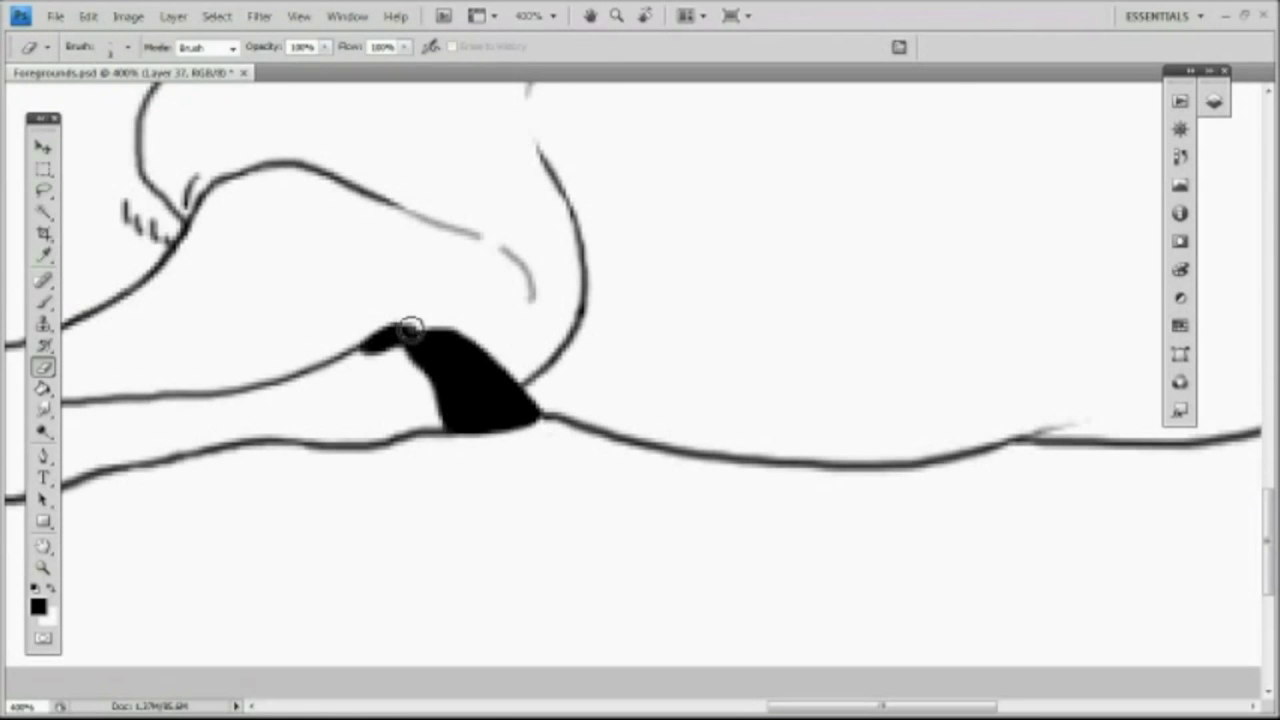
Step: Clean up the edges of the black hoof with the eraser
{"action": "left_click", "coordinate": [43, 568]}
{"action": "left_click", "coordinate": [370, 46]}
{"action": "left_click", "coordinate": [538, 412]}
{"action": "left_click", "coordinate": [538, 412]}
{"action": "left_click", "coordinate": [538, 412]}
{"action": "left_click", "coordinate": [43, 367]}
{"action": "left_click", "coordinate": [43, 568]}
{"action": "left_click", "coordinate": [370, 46]}
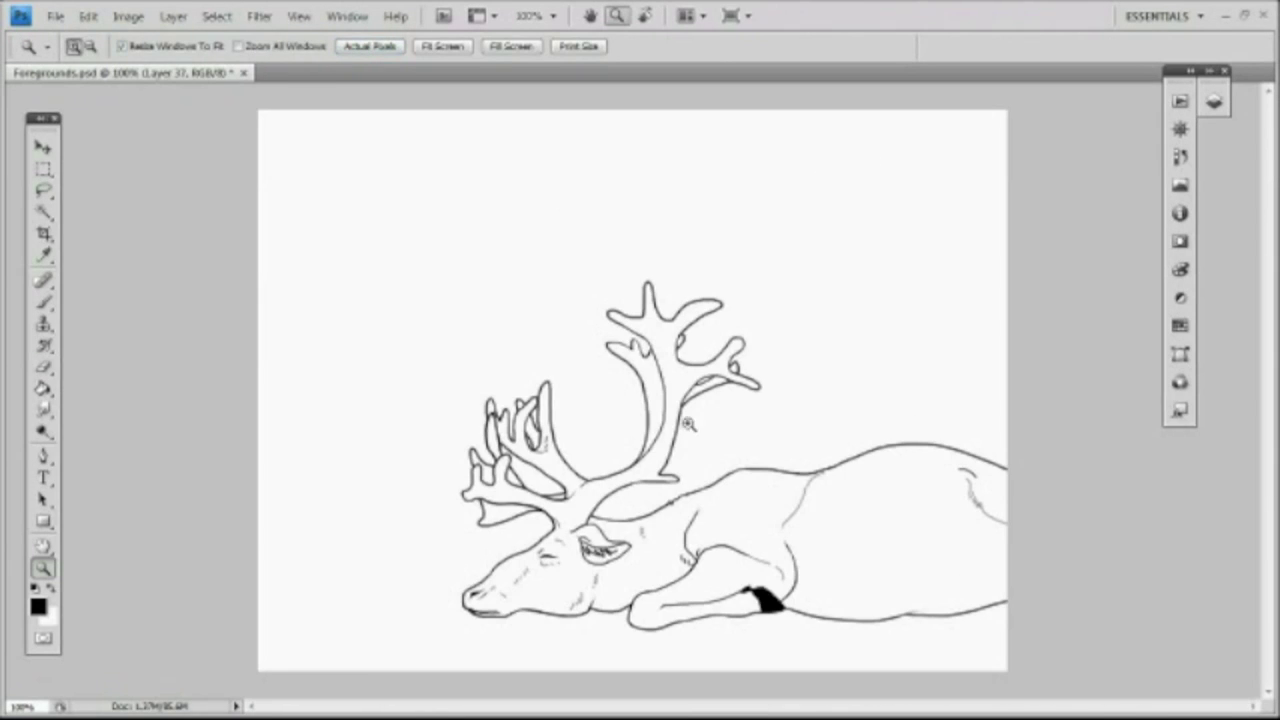
Step: Add a new layer directly beneath Layer 37 and select the empty background around the reindeer with the Magic Wand
{"action": "left_click", "coordinate": [55, 16]}
{"action": "left_click", "coordinate": [85, 281]}
{"action": "left_click", "coordinate": [1151, 486]}
{"action": "left_click", "coordinate": [1214, 101]}
{"action": "left_click", "coordinate": [43, 212]}
{"action": "left_click", "coordinate": [1098, 261]}
{"action": "left_click", "coordinate": [1143, 534]}
{"action": "left_click", "coordinate": [1112, 232]}
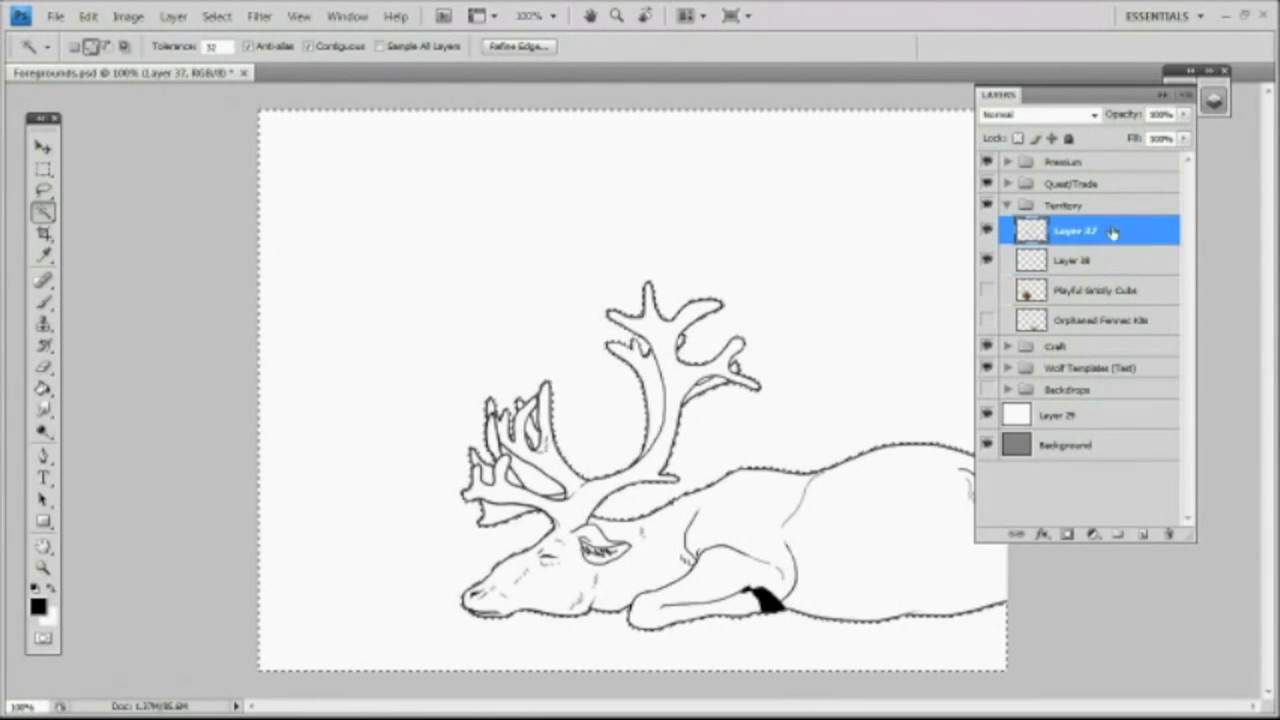
Step: Set the foreground colour to brown, invert the selection, fill the reindeer silhouette on Layer 38 and deselect
{"action": "left_click", "coordinate": [38, 606]}
{"action": "left_click", "coordinate": [477, 550]}
{"action": "left_click", "coordinate": [338, 471]}
{"action": "left_click", "coordinate": [646, 314]}
{"action": "left_click", "coordinate": [43, 389]}
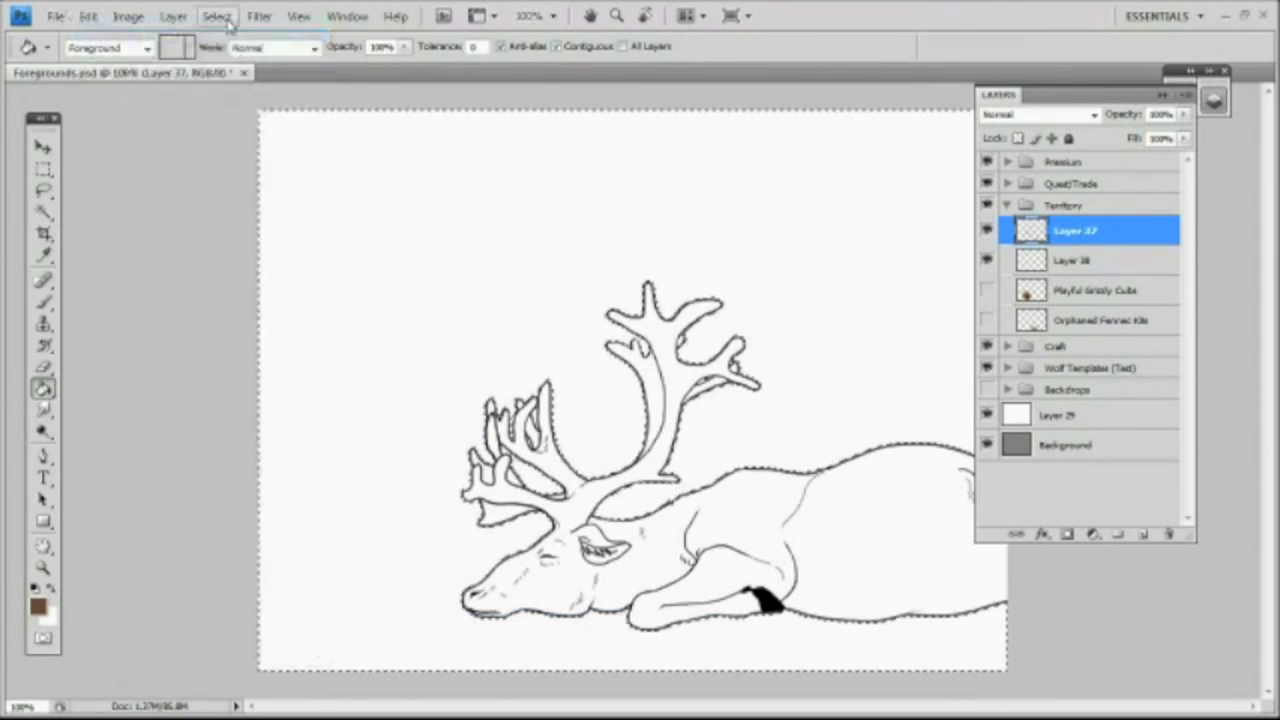
{"action": "left_click", "coordinate": [217, 16]}
{"action": "left_click", "coordinate": [1100, 261]}
{"action": "left_click", "coordinate": [700, 540]}
{"action": "left_click", "coordinate": [217, 16]}
Step: Erase the brown fill from the gaps between the front antler's lower tines on Layer 38
{"action": "left_click", "coordinate": [43, 568]}
{"action": "left_click", "coordinate": [43, 367]}
{"action": "left_click", "coordinate": [987, 415]}
{"action": "left_click", "coordinate": [987, 415]}
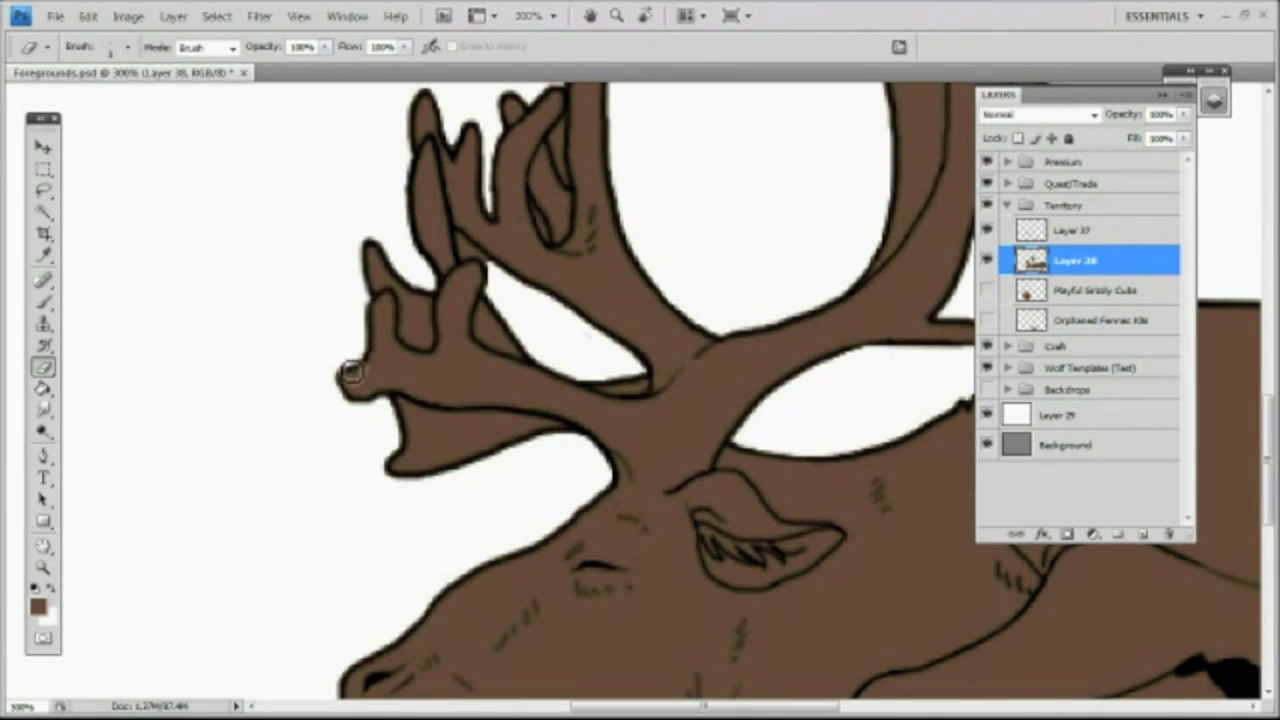
{"action": "left_click_drag", "start_coordinate": [467, 240], "coordinate": [650, 380]}
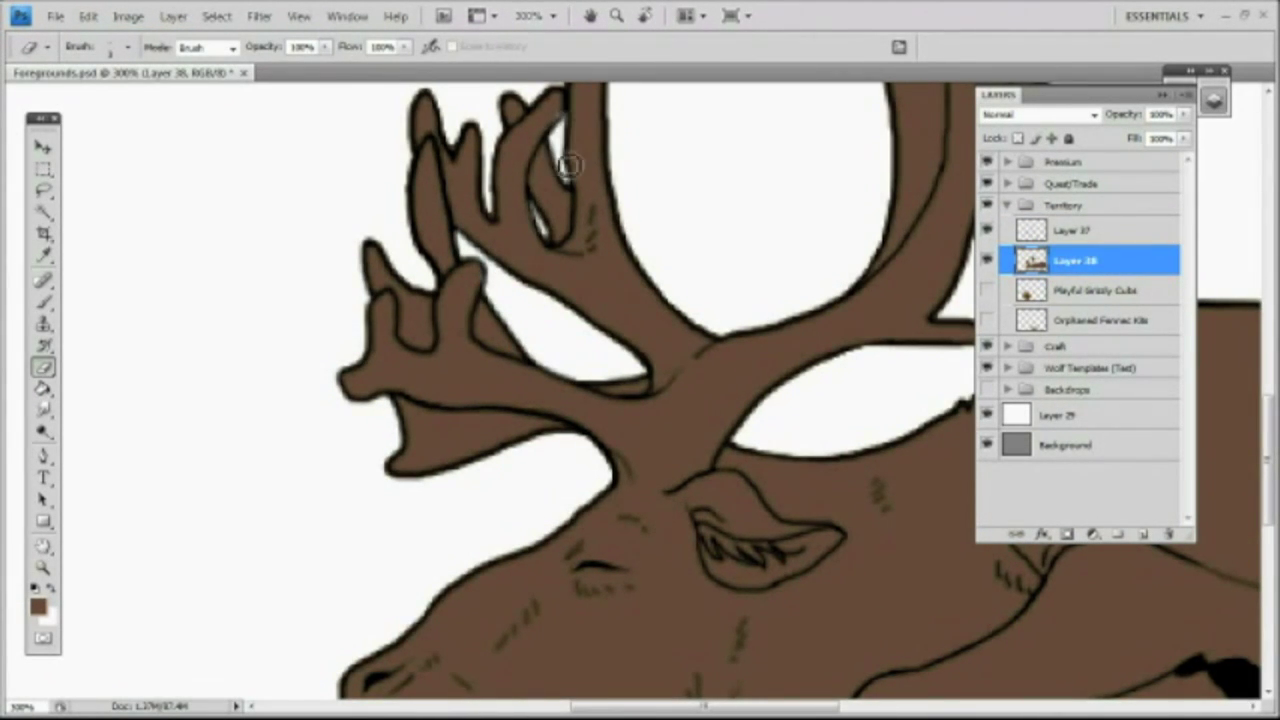
{"action": "left_click", "coordinate": [43, 301]}
{"action": "left_click", "coordinate": [400, 47]}
{"action": "left_click", "coordinate": [552, 255]}
{"action": "left_click", "coordinate": [43, 367]}
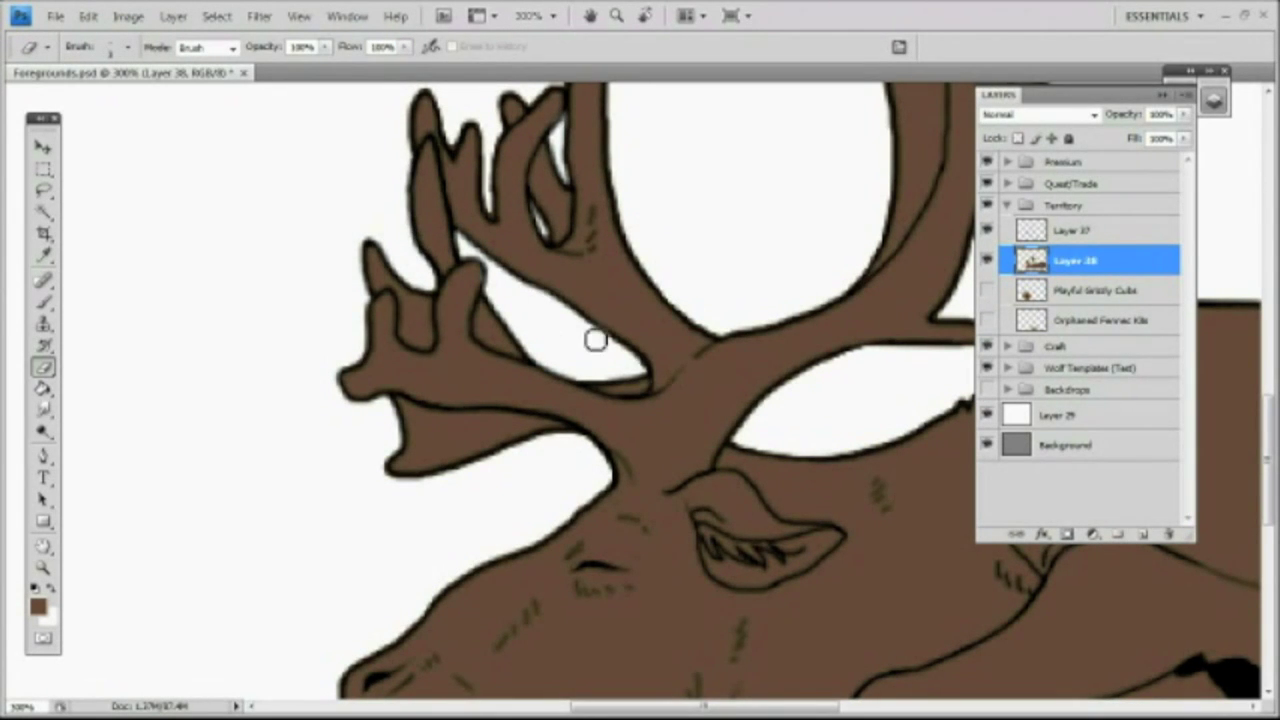
Step: Tidy the brown fill's edges around the front antler's upper tines and the inner curve between the antlers
{"action": "left_click", "coordinate": [1163, 95]}
{"action": "left_click_drag", "start_coordinate": [1268, 455], "coordinate": [1268, 417]}
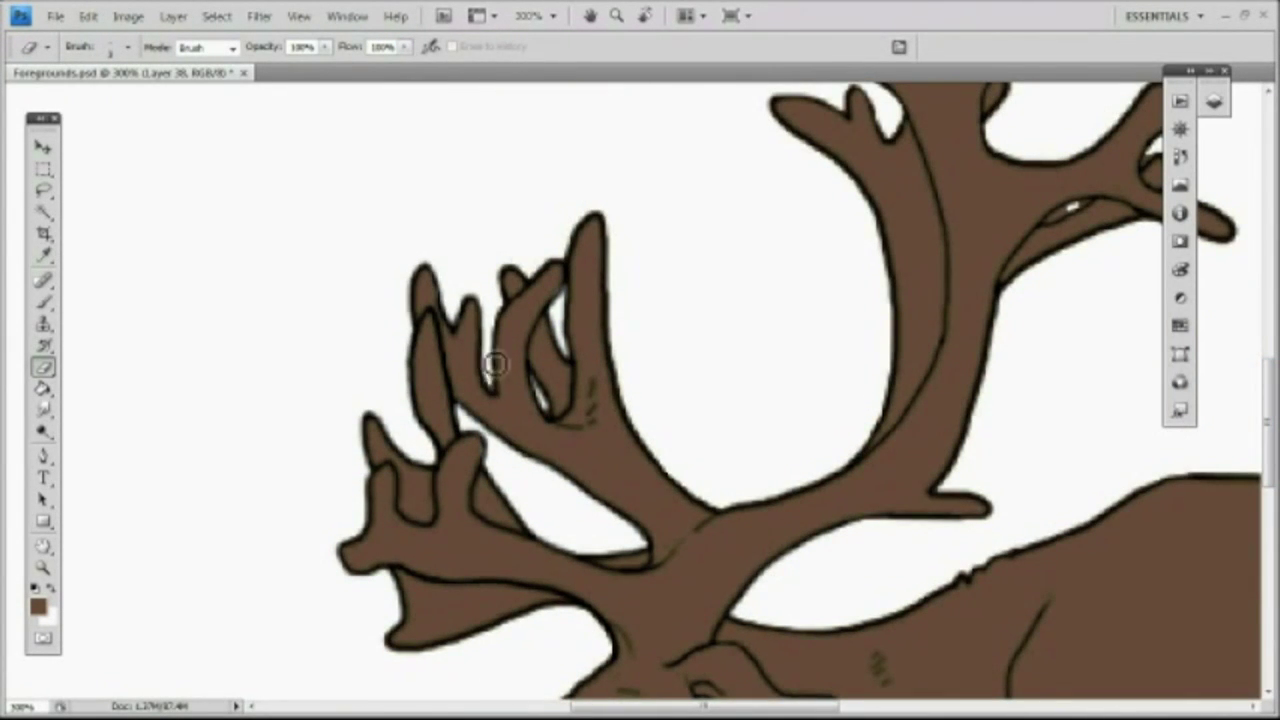
{"action": "key", "text": "b"}
{"action": "key", "text": "e"}
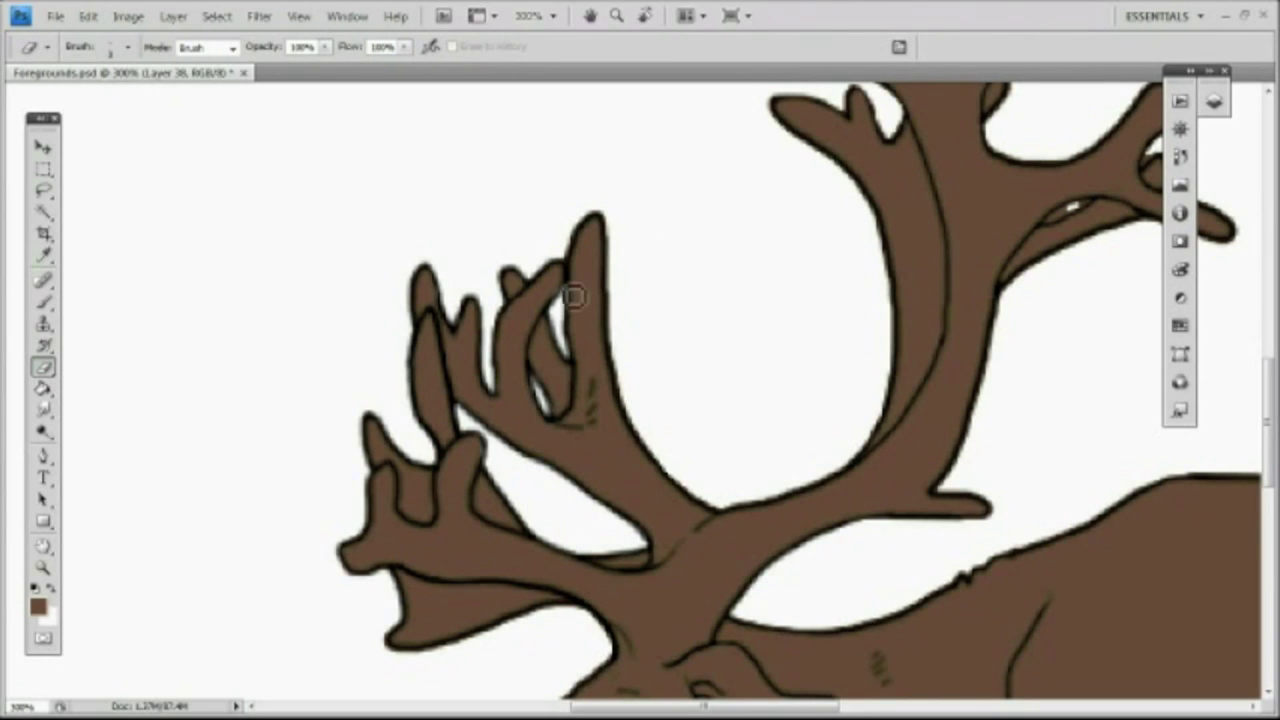
{"action": "left_click_drag", "start_coordinate": [666, 457], "coordinate": [862, 405]}
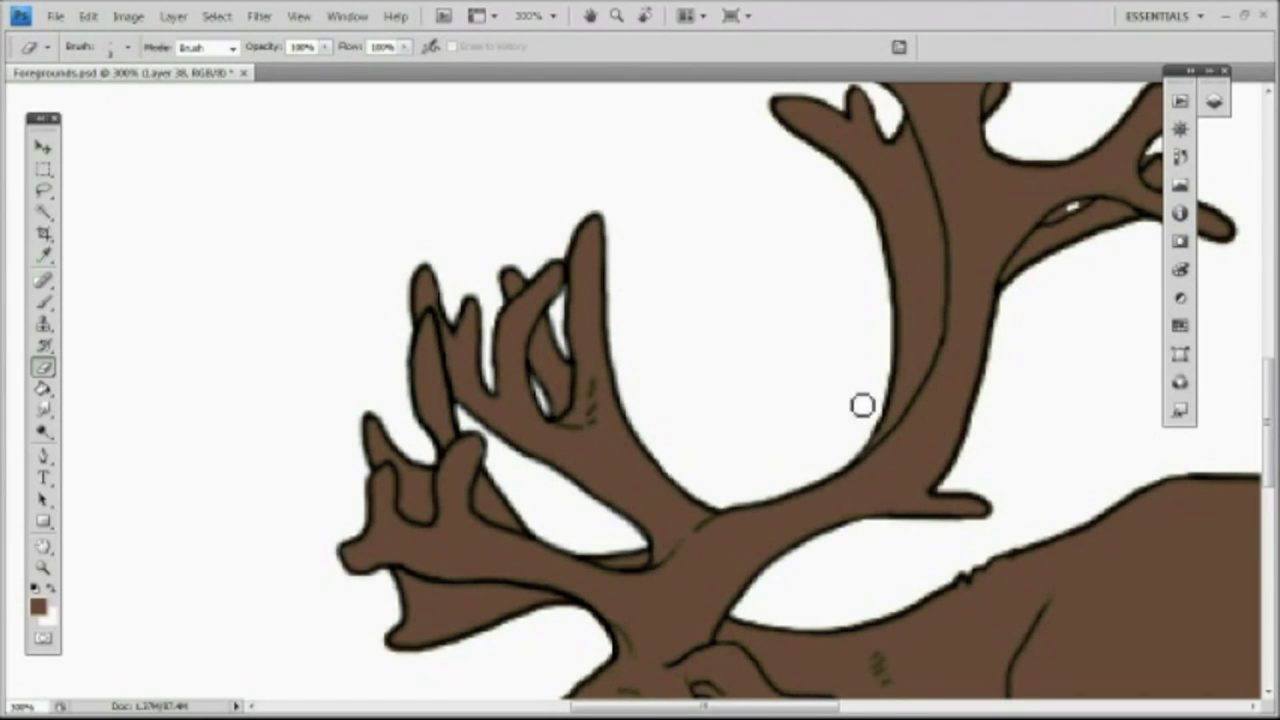
{"action": "scroll", "coordinate": [1125, 358], "scroll_direction": "up", "scroll_amount": 3}
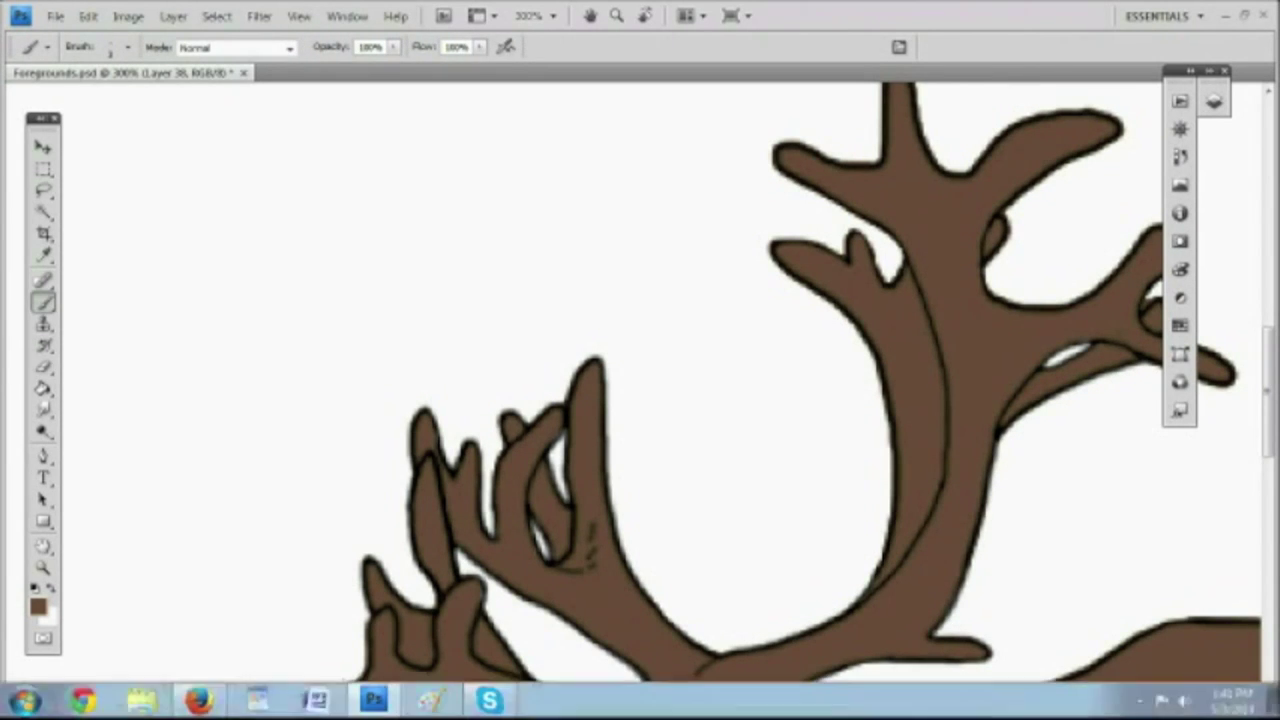
Step: Lighten the reindeer's brown fill against a dark grey background and sample the lighter brown as the painting colour
{"action": "left_click", "coordinate": [128, 16]}
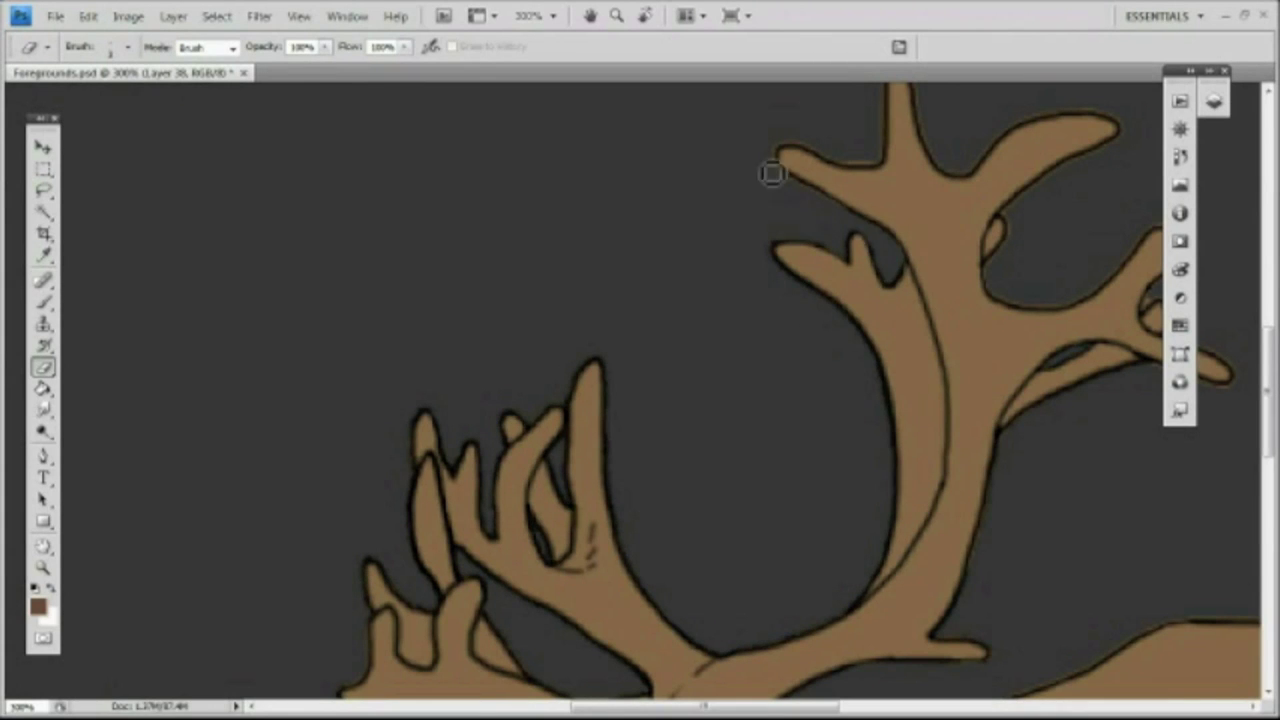
{"action": "key", "text": "b"}
{"action": "left_click", "coordinate": [806, 176], "text": "alt"}
{"action": "key", "text": "e"}
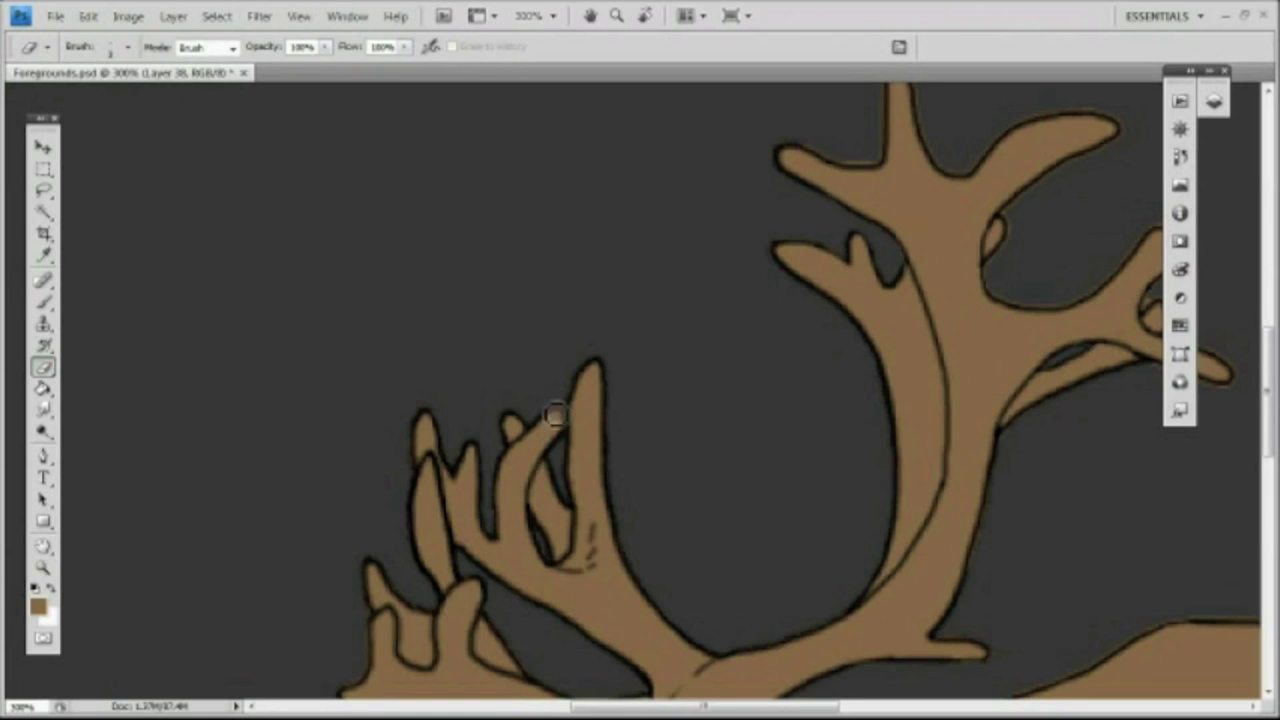
Step: Clean up the brown fill along the outlines of the tall rear antler with the eraser and brush
{"action": "left_click_drag", "start_coordinate": [588, 707], "coordinate": [658, 707]}
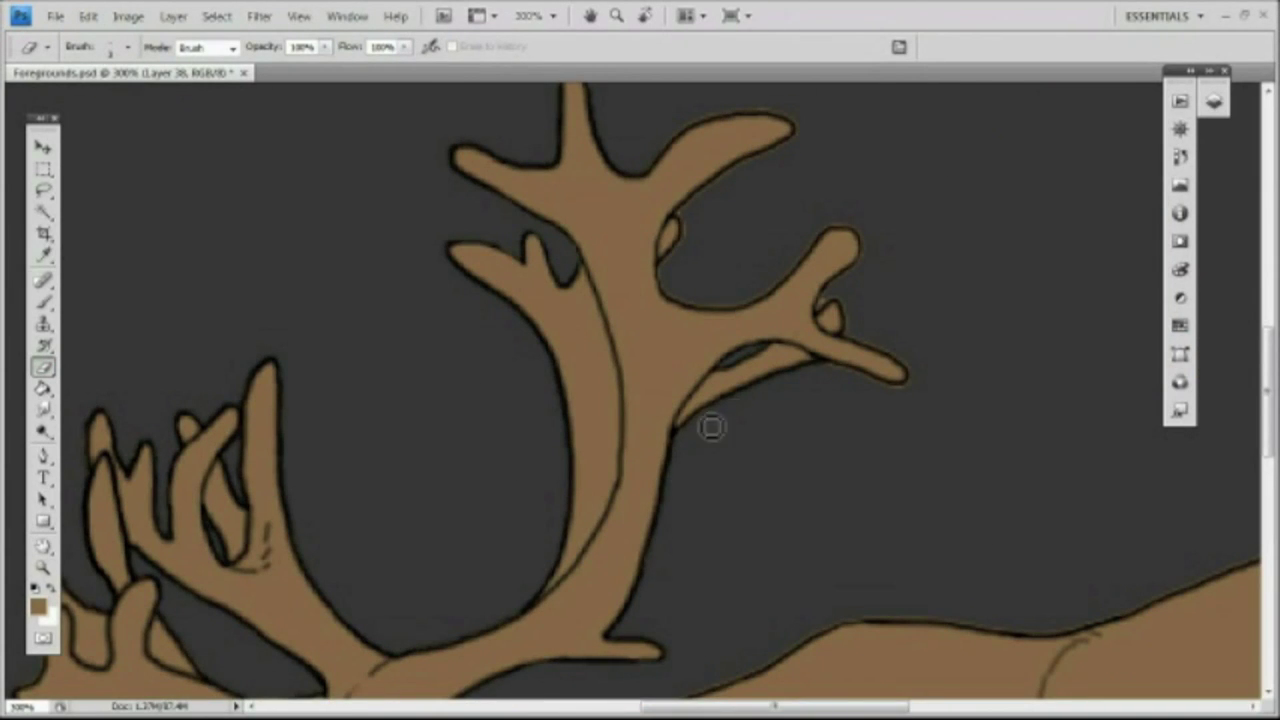
{"action": "scroll", "coordinate": [800, 250], "scroll_direction": "up", "scroll_amount": 3}
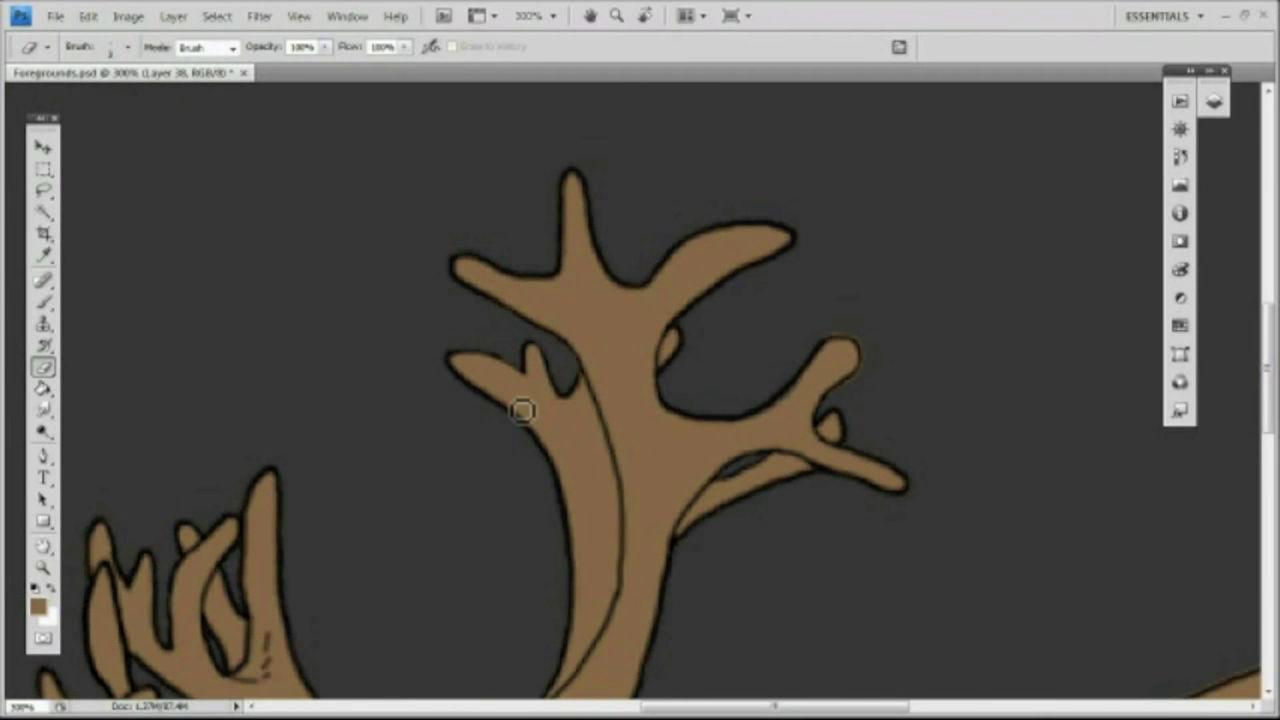
{"action": "key", "text": "b"}
{"action": "key", "text": "e"}
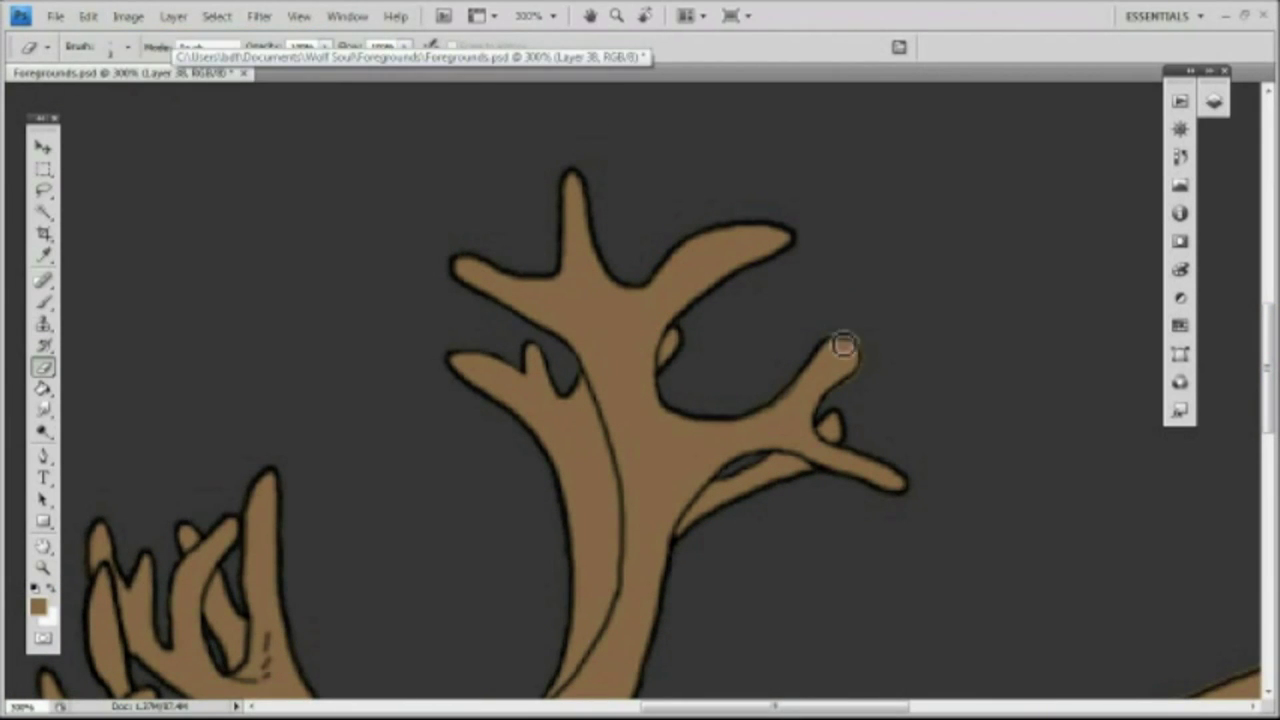
{"action": "key", "text": "b"}
Step: Erase stray brown outside the outlines of the neck, the front antler's lower tines and the face
{"action": "scroll", "coordinate": [746, 456], "scroll_direction": "down", "scroll_amount": 9}
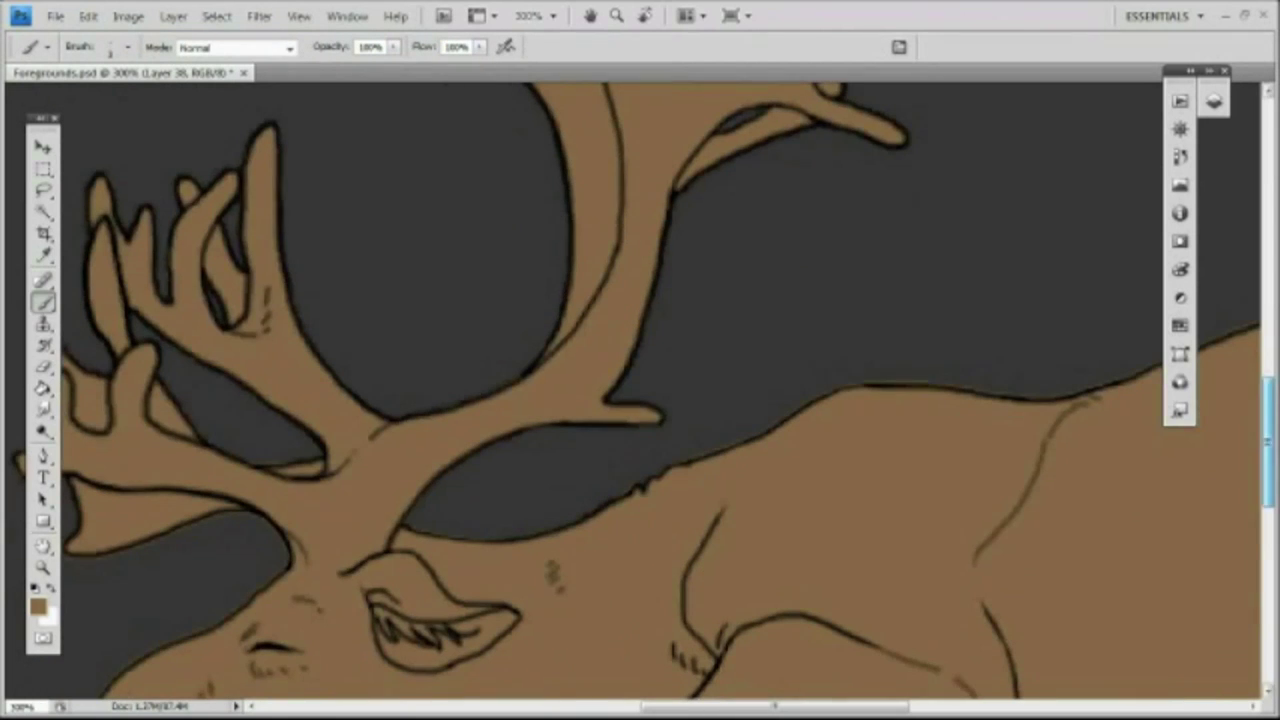
{"action": "key", "text": "e"}
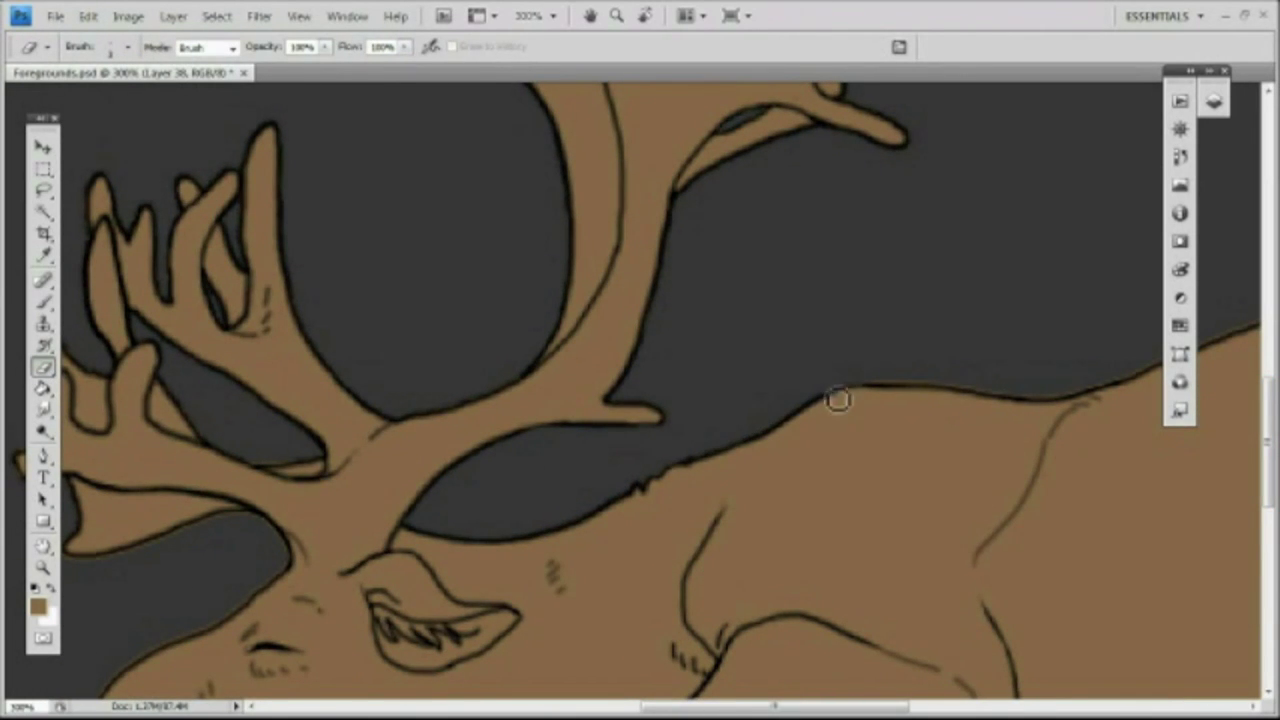
{"action": "scroll", "coordinate": [665, 470], "scroll_direction": "left", "scroll_amount": 8}
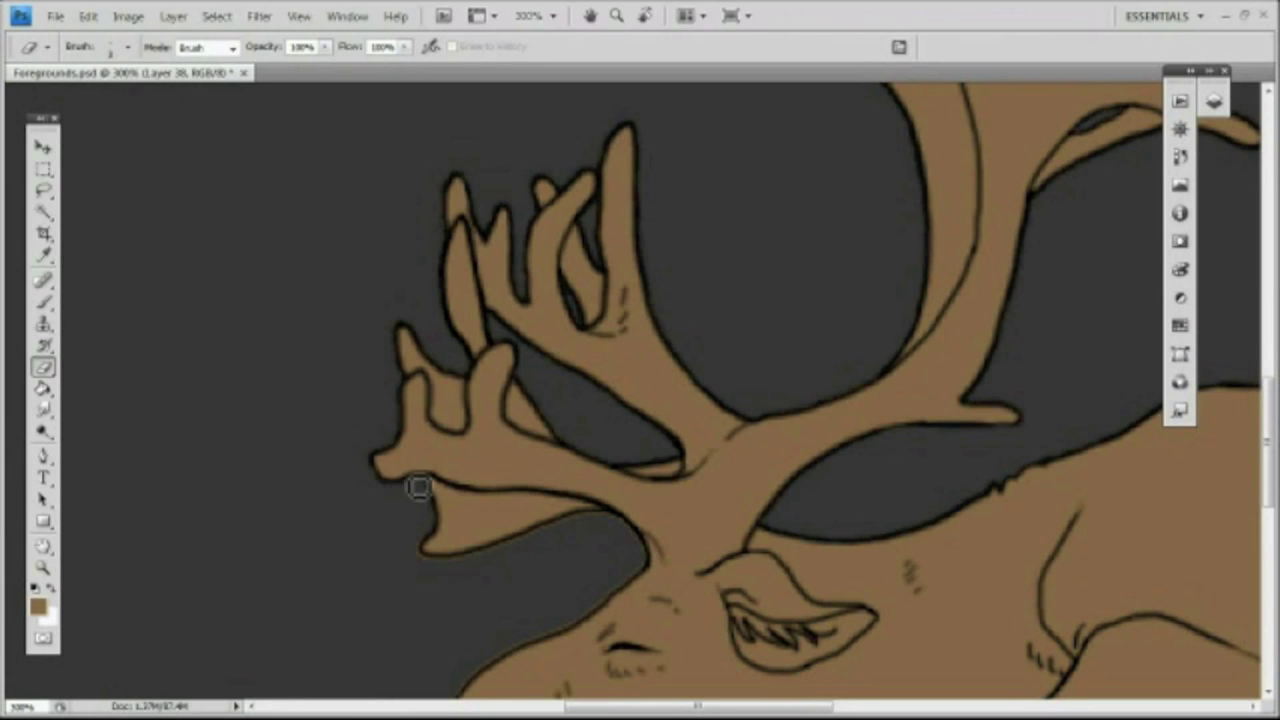
{"action": "key", "text": "b"}
{"action": "key", "text": "e"}
{"action": "scroll", "coordinate": [645, 566], "scroll_direction": "down", "scroll_amount": 5}
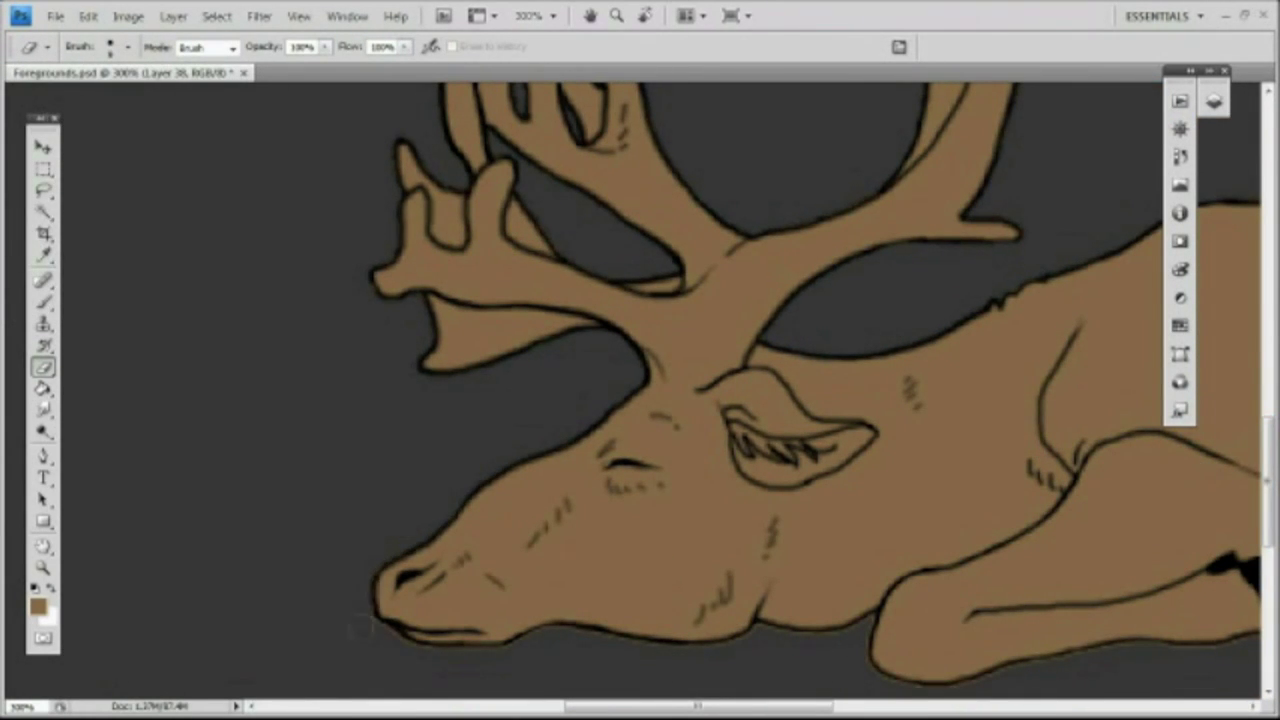
Step: Erase the brown fringe along the underside of the foreleg and belly and along the back
{"action": "scroll", "coordinate": [765, 638], "scroll_direction": "right", "scroll_amount": 6}
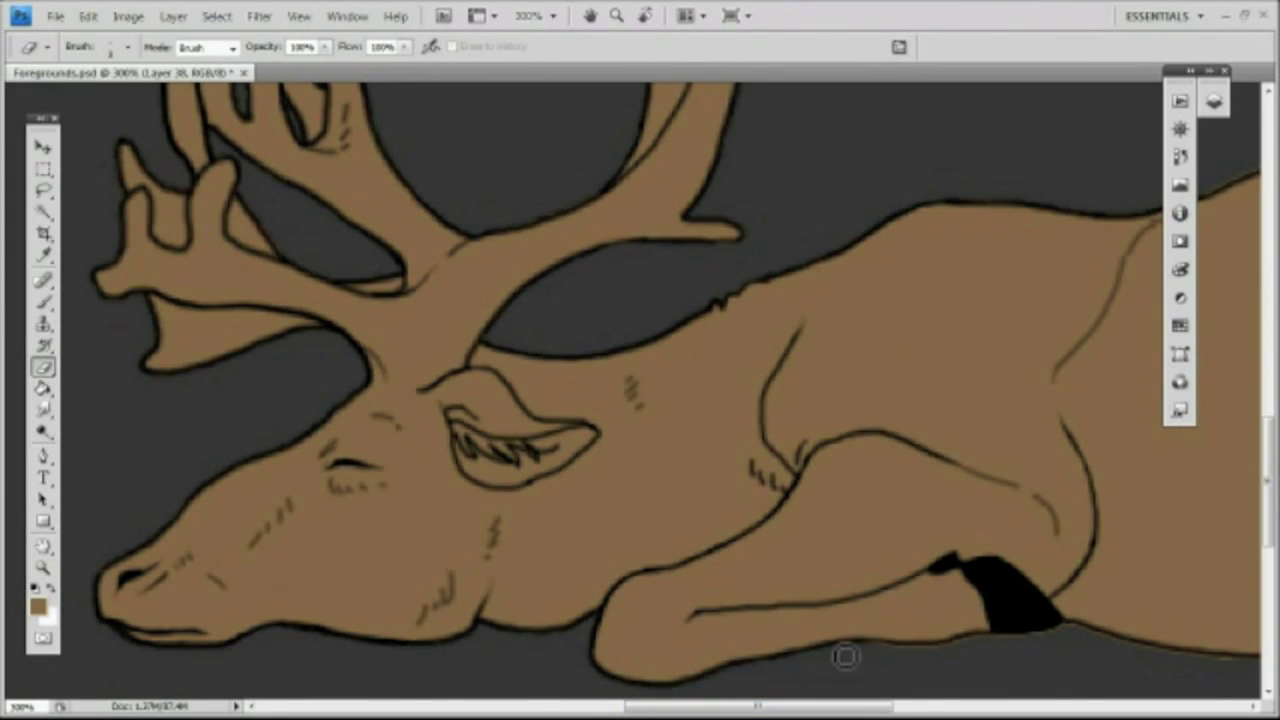
{"action": "scroll", "coordinate": [985, 645], "scroll_direction": "right", "scroll_amount": 8}
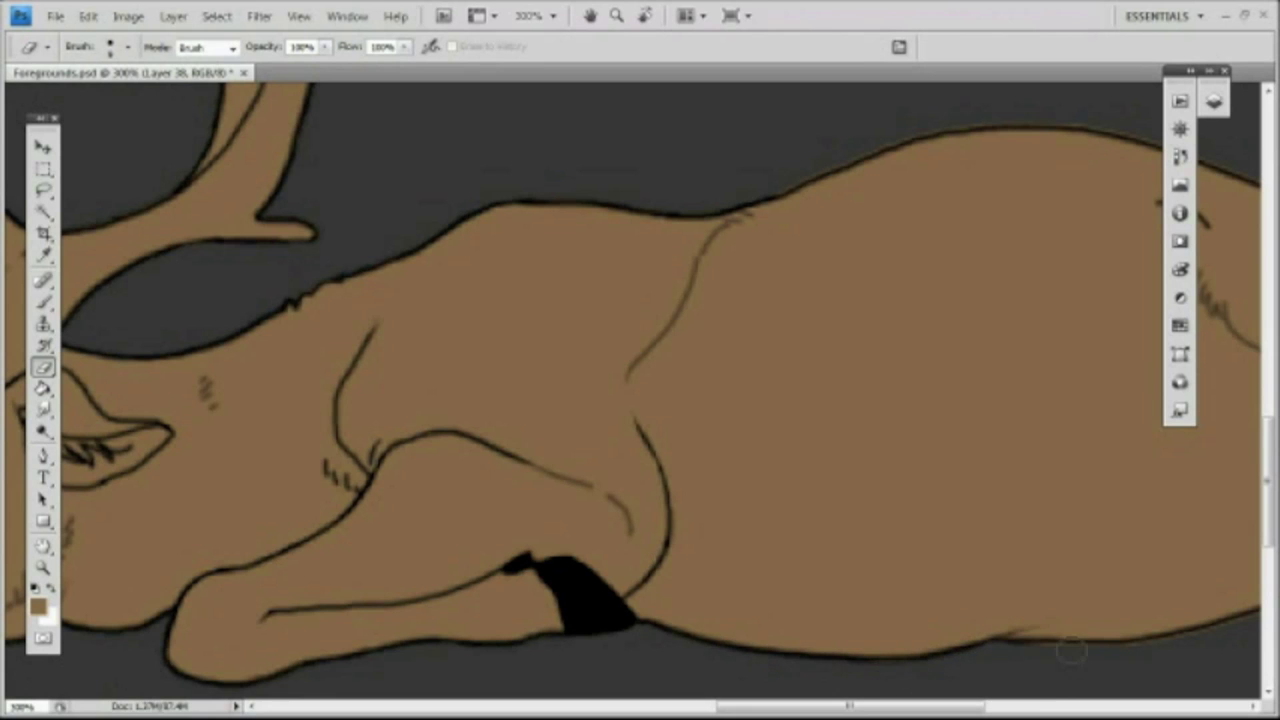
{"action": "scroll", "coordinate": [1005, 660], "scroll_direction": "right", "scroll_amount": 6}
{"action": "scroll", "coordinate": [930, 630], "scroll_direction": "up", "scroll_amount": 4}
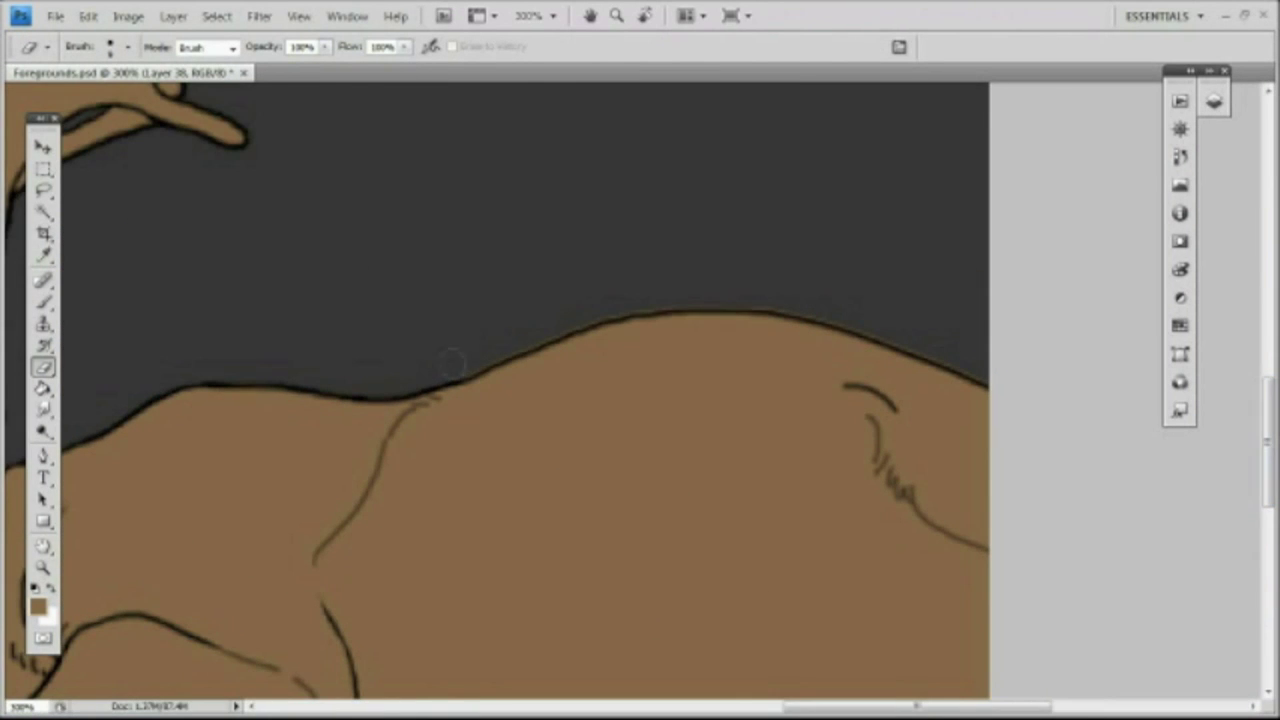
{"action": "right_click", "coordinate": [885, 322]}
{"action": "key", "text": "z"}
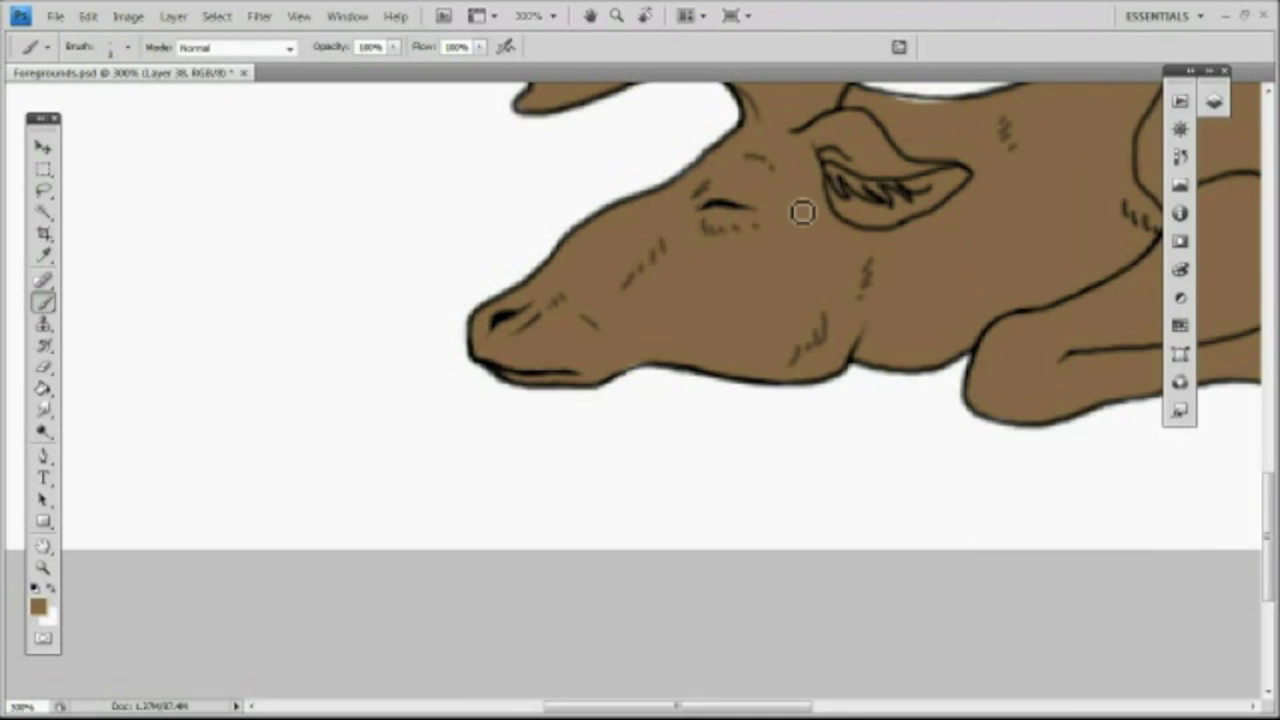
Step: Touch up the brown fill along the antler and body outlines against the white background
{"action": "left_click_drag", "start_coordinate": [1266, 491], "coordinate": [1266, 366]}
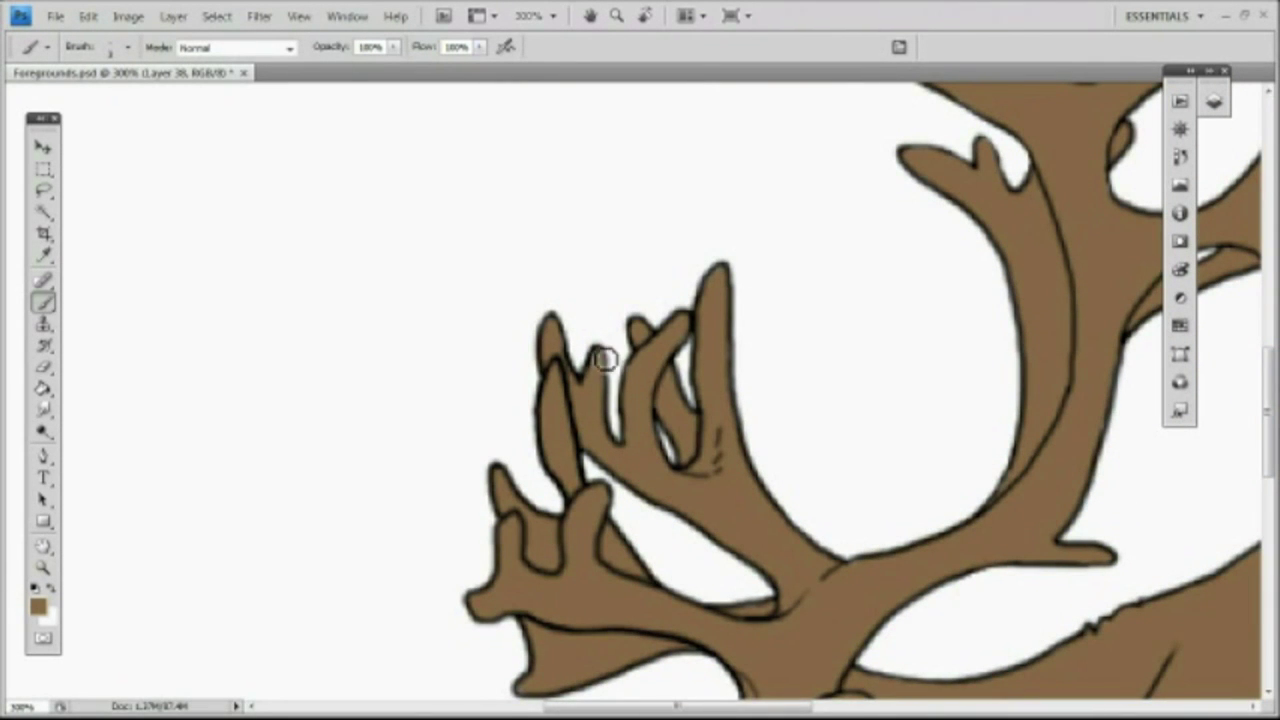
{"action": "scroll", "coordinate": [762, 615], "scroll_direction": "right", "scroll_amount": 4}
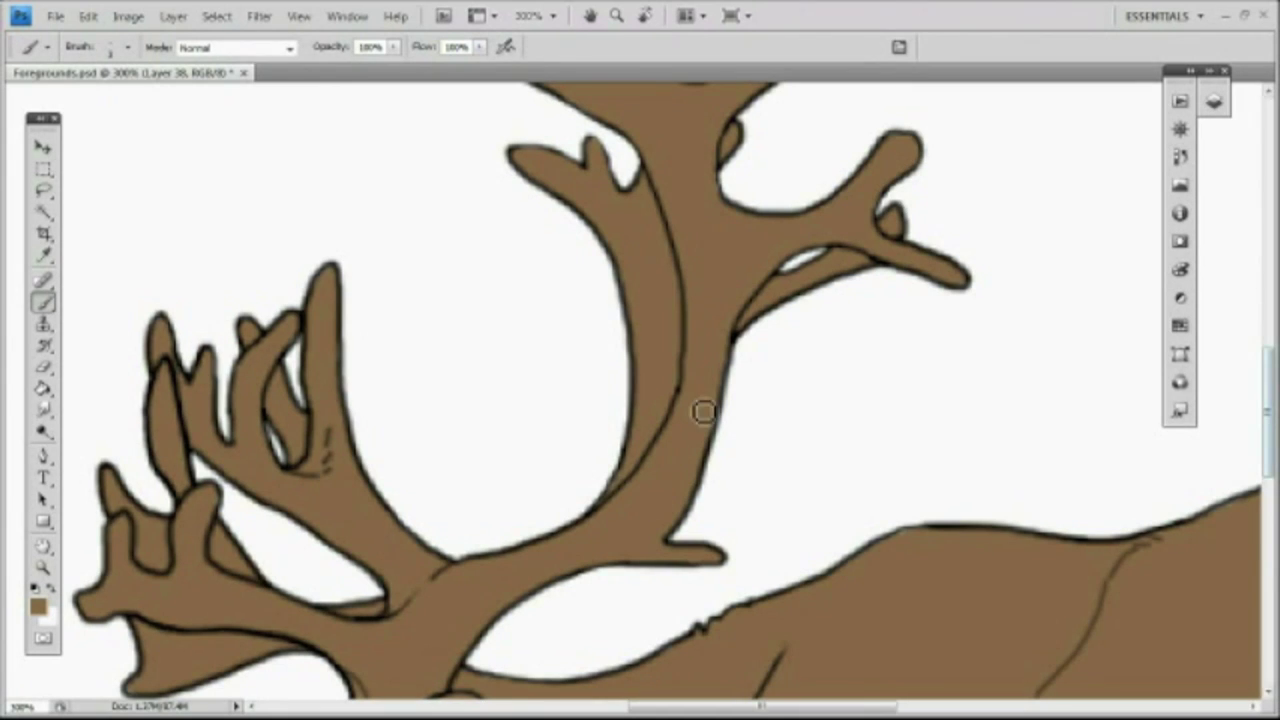
{"action": "left_click_drag", "start_coordinate": [1268, 418], "coordinate": [1268, 511]}
{"action": "left_click_drag", "start_coordinate": [770, 707], "coordinate": [921, 707]}
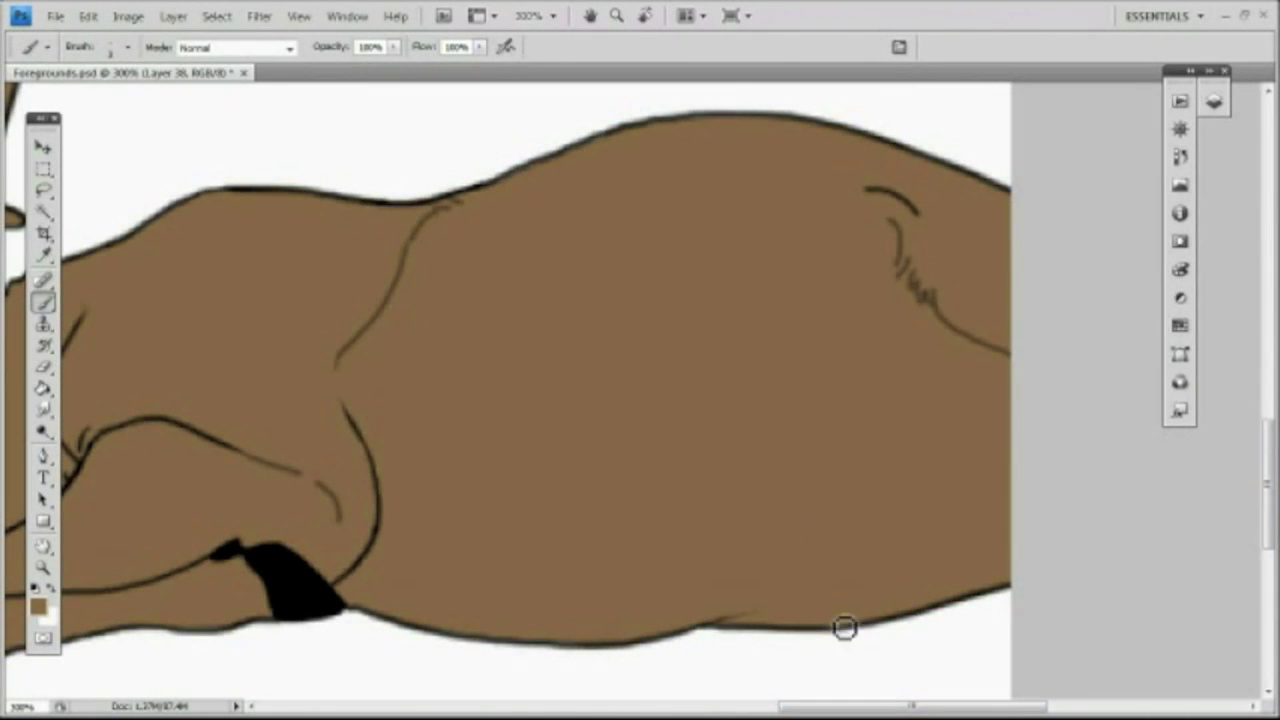
{"action": "double_click", "coordinate": [44, 567]}
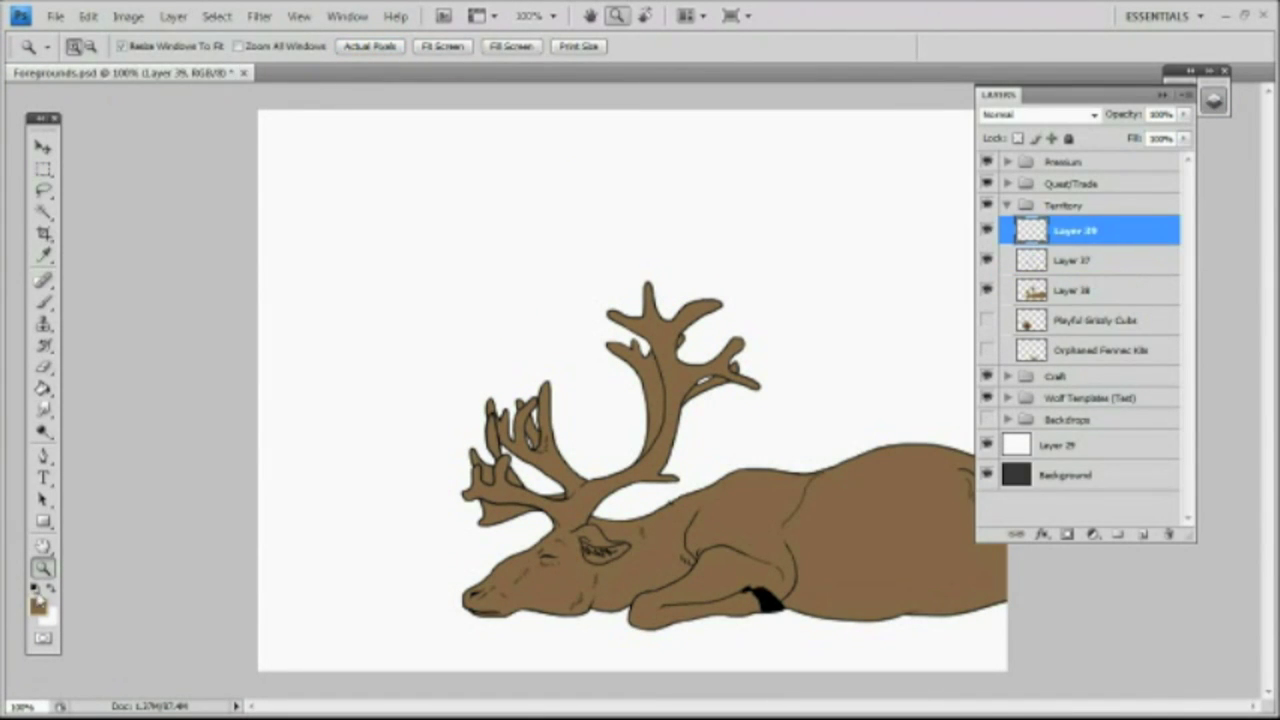
Step: Lighten the antlers and face by erasing the light blue Multiply shading on Layer 40, and show the Backdrops group
{"action": "key", "text": "e"}
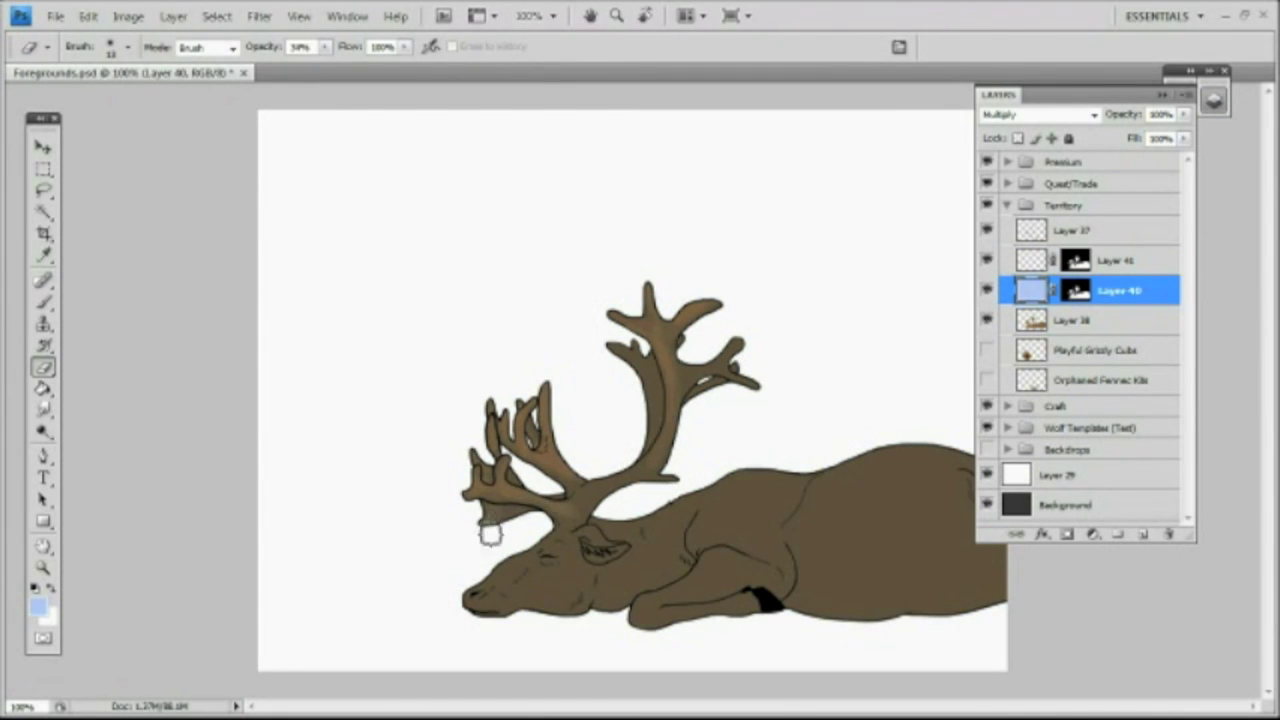
{"action": "mouse_move", "coordinate": [490, 534]}
{"action": "left_mouse_down"}
{"action": "mouse_move", "coordinate": [637, 486]}
{"action": "mouse_move", "coordinate": [661, 427]}
{"action": "left_mouse_up"}
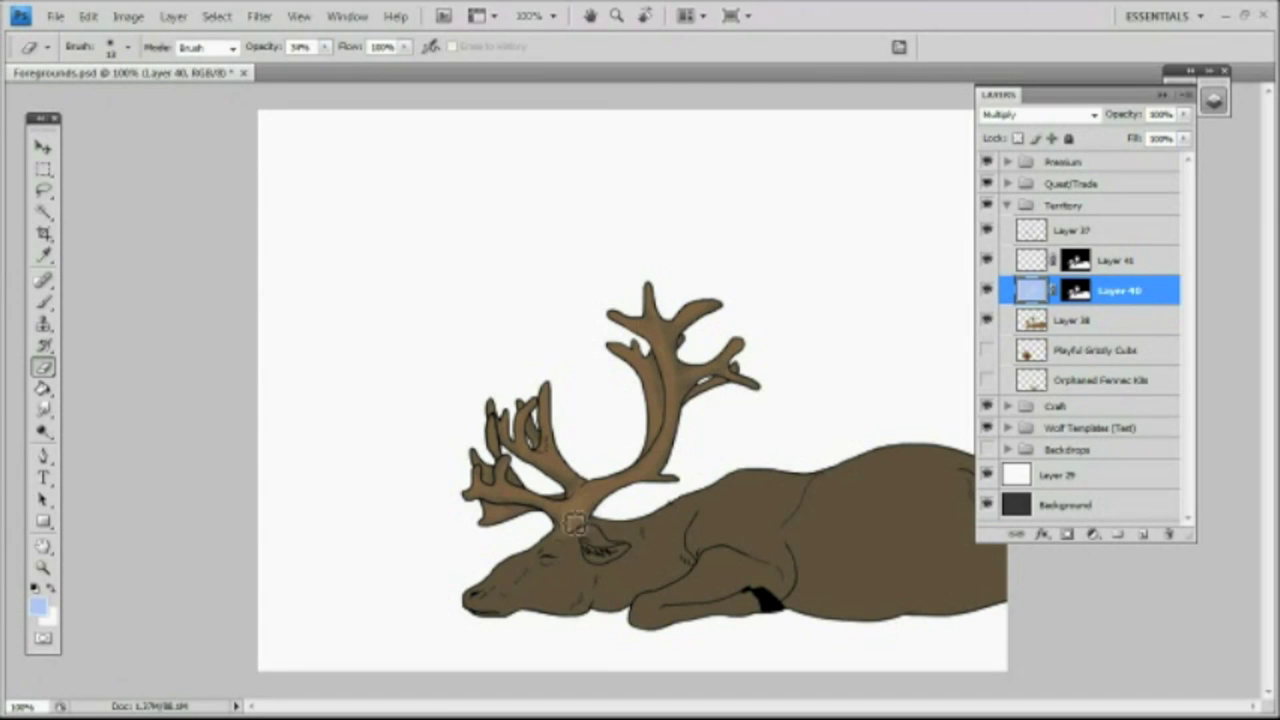
{"action": "mouse_move", "coordinate": [566, 573]}
{"action": "left_mouse_down"}
{"action": "mouse_move", "coordinate": [533, 567]}
{"action": "mouse_move", "coordinate": [485, 598]}
{"action": "left_mouse_up"}
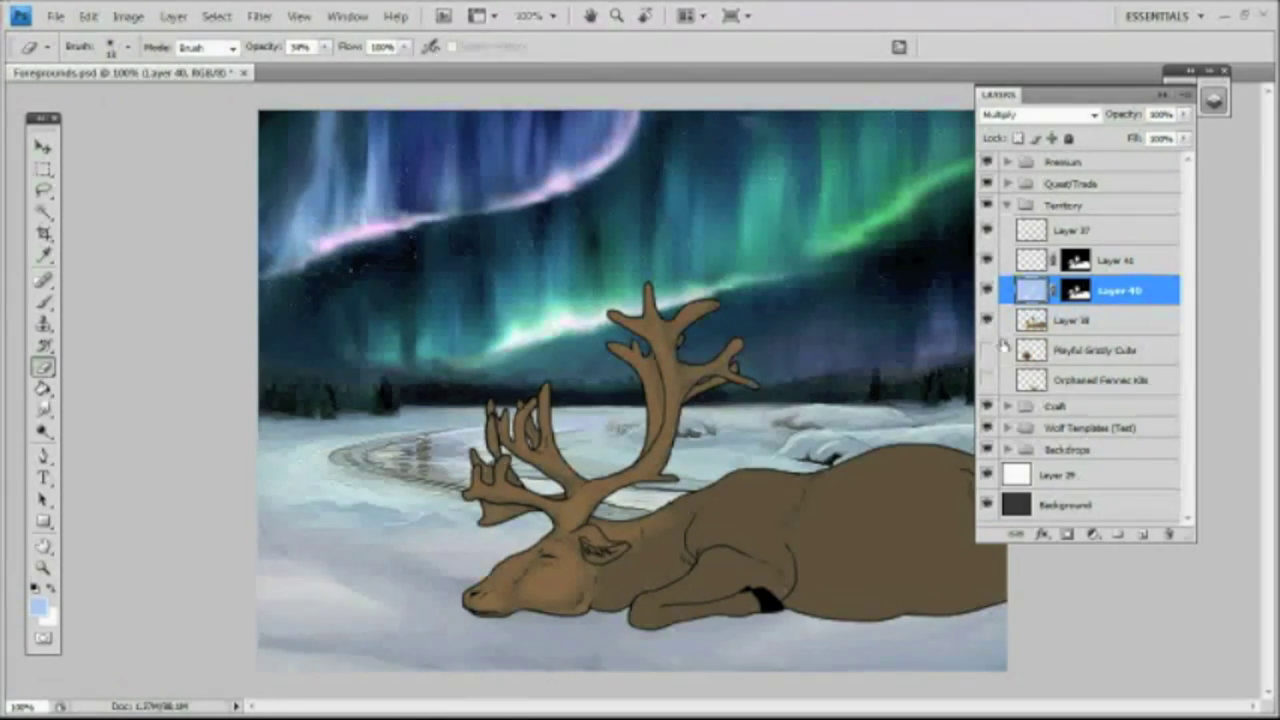
{"action": "left_click", "coordinate": [987, 449]}
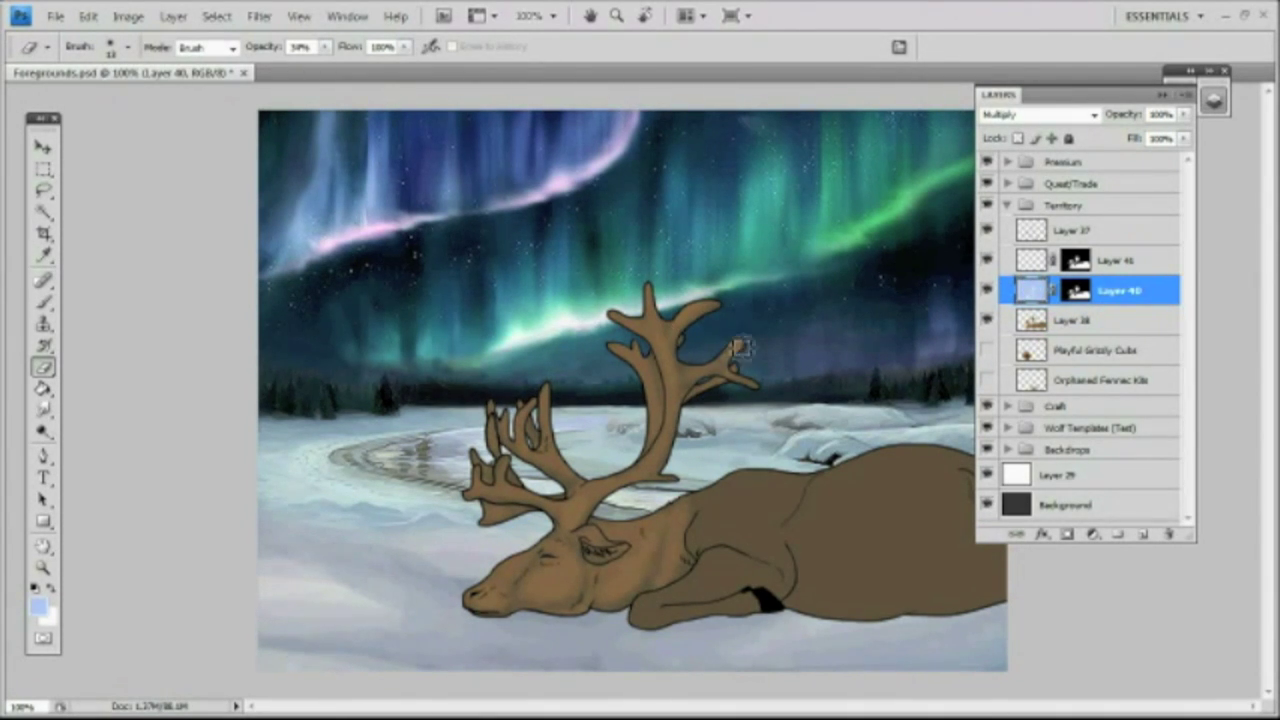
Step: Erase and blend the shading over the foreleg and shoulder on Layer 40
{"action": "left_click", "coordinate": [42, 302]}
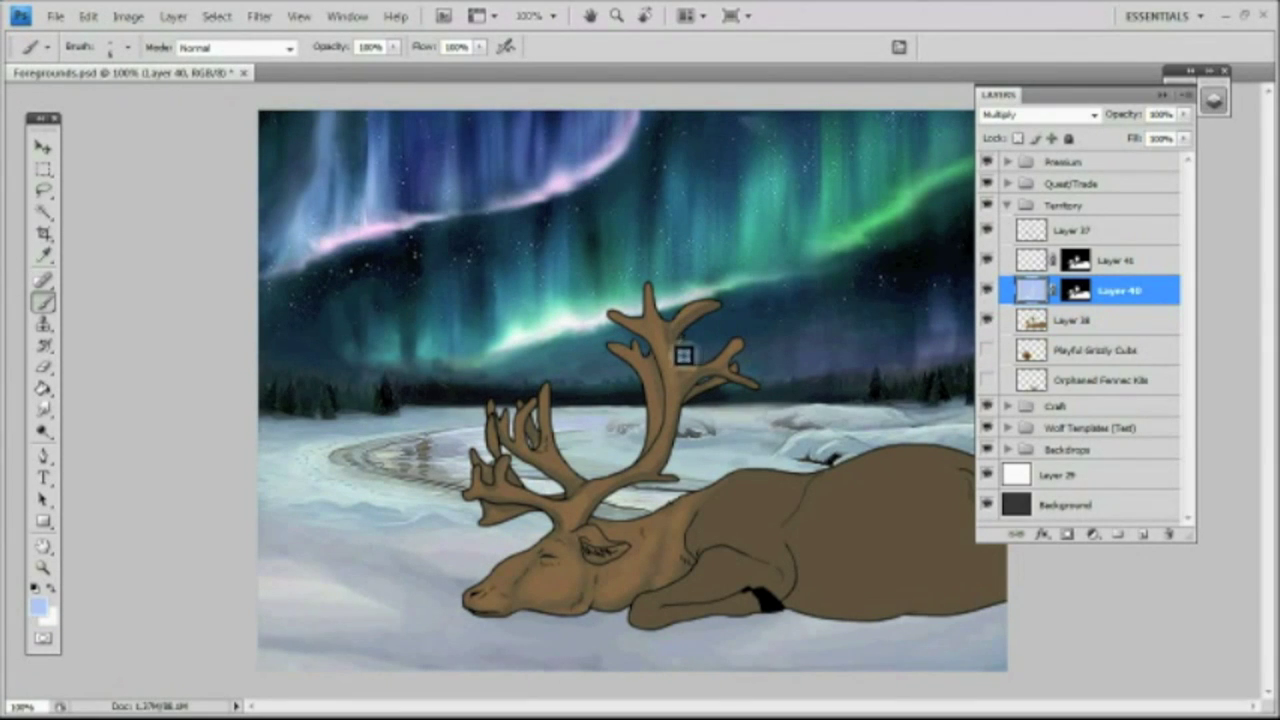
{"action": "left_click", "coordinate": [43, 410]}
{"action": "left_click", "coordinate": [43, 367]}
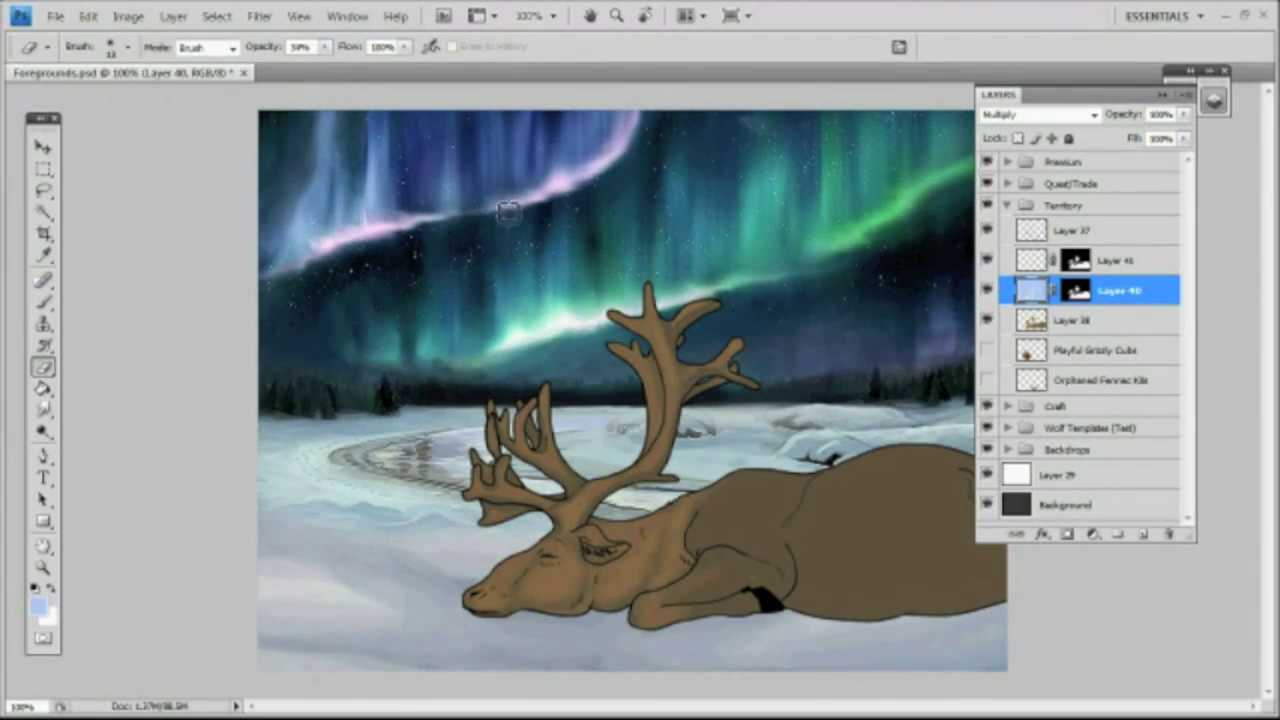
{"action": "left_click_drag", "start_coordinate": [703, 530], "coordinate": [748, 498]}
{"action": "mouse_move", "coordinate": [762, 545]}
{"action": "left_mouse_down"}
{"action": "mouse_move", "coordinate": [784, 490]}
{"action": "mouse_move", "coordinate": [798, 556]}
{"action": "left_mouse_up"}
Step: Erase the shading across the large belly and flank area with a larger soft eraser
{"action": "left_click", "coordinate": [1214, 100]}
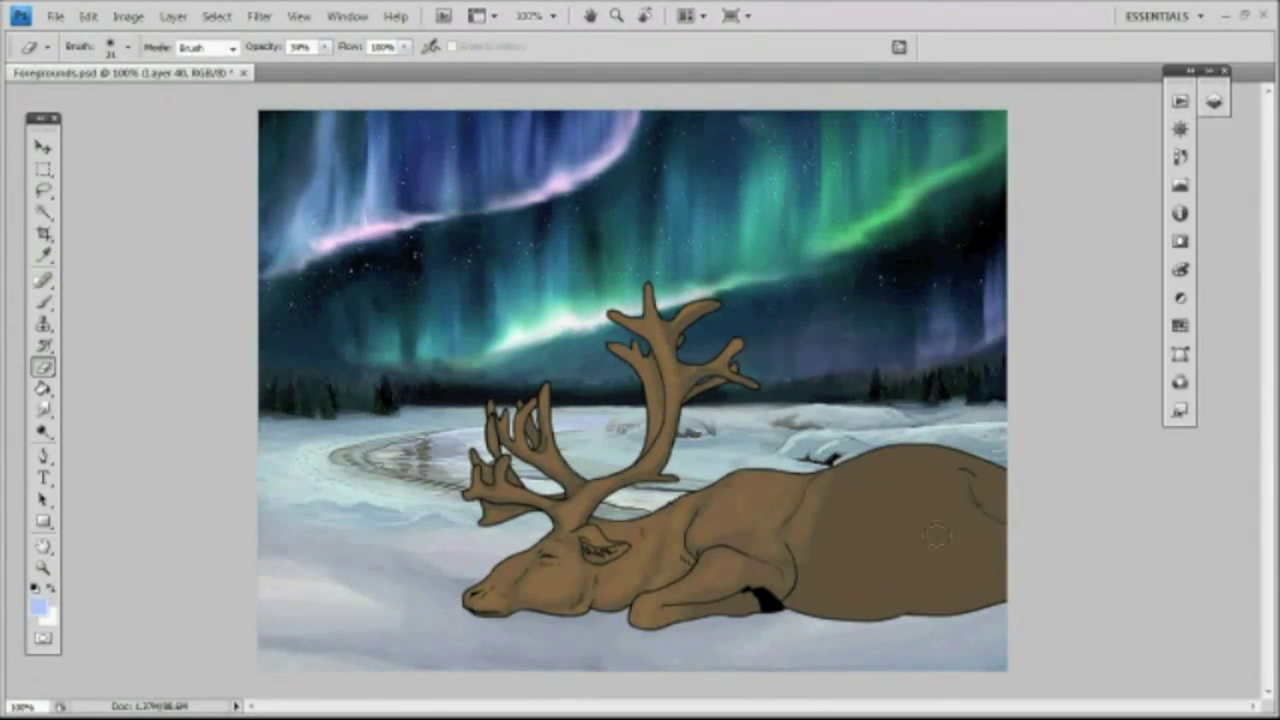
{"action": "left_click", "coordinate": [128, 47]}
{"action": "left_click", "coordinate": [101, 260]}
{"action": "left_click_drag", "start_coordinate": [828, 500], "coordinate": [951, 572]}
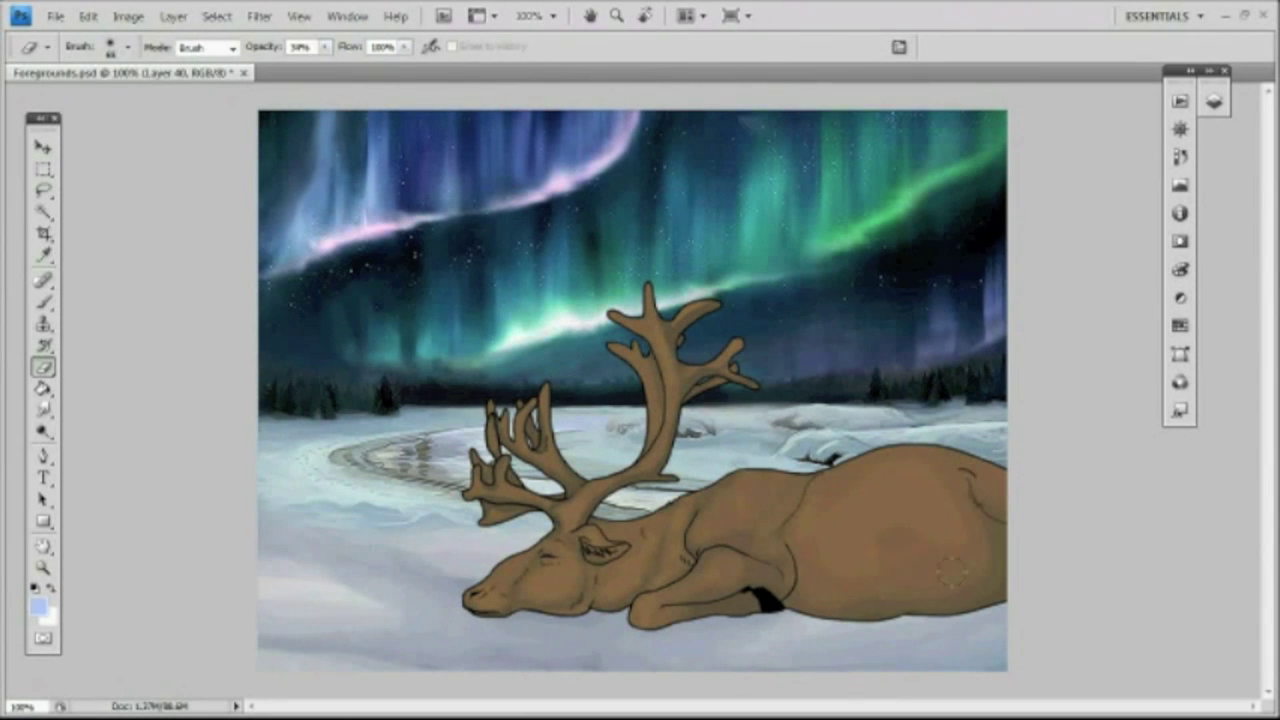
Step: Refine the shading on the head, neck and foreleg by alternating brush and Smudge strokes and a smaller eraser
{"action": "left_click", "coordinate": [44, 303]}
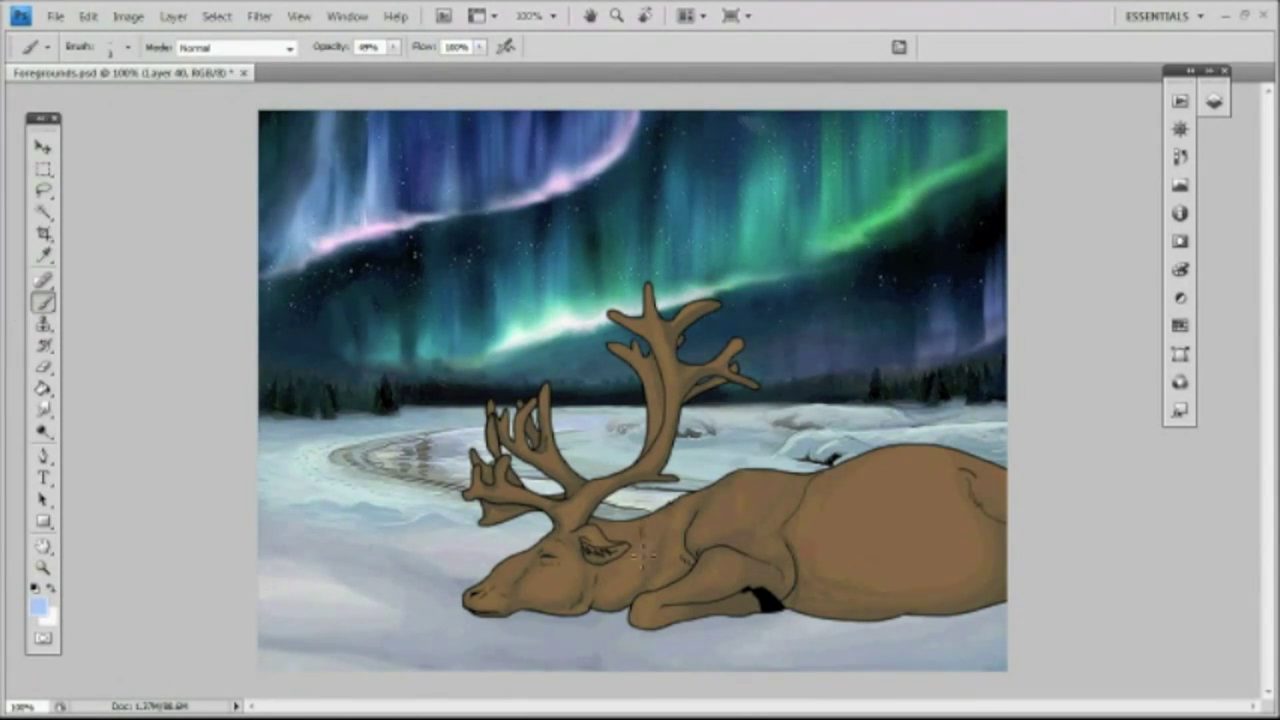
{"action": "left_click", "coordinate": [44, 410]}
{"action": "left_click", "coordinate": [44, 303]}
{"action": "left_click", "coordinate": [44, 410]}
{"action": "left_click", "coordinate": [44, 303]}
{"action": "left_click", "coordinate": [44, 410]}
{"action": "left_click", "coordinate": [44, 367]}
{"action": "left_click", "coordinate": [128, 47]}
{"action": "left_click", "coordinate": [762, 585]}
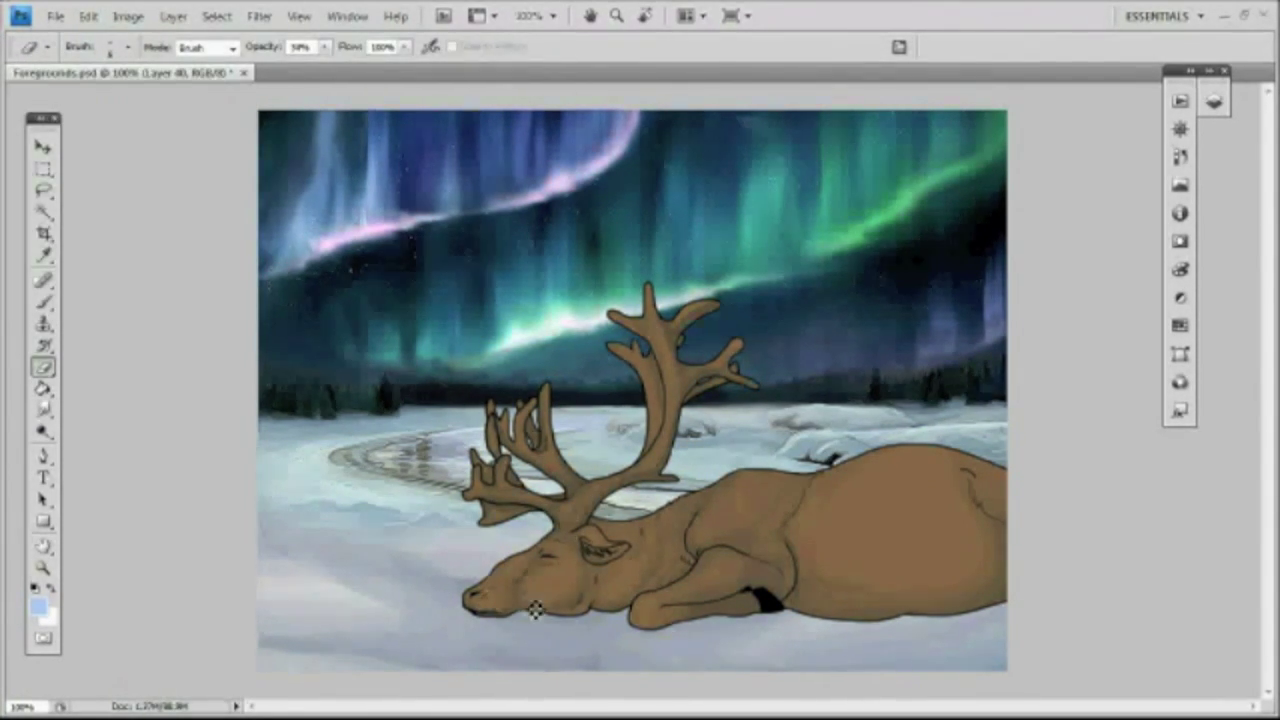
Step: Shade the haunch crease on Layer 40 with light blue, refining it with the Smudge tool and Eraser
{"action": "key", "text": "b"}
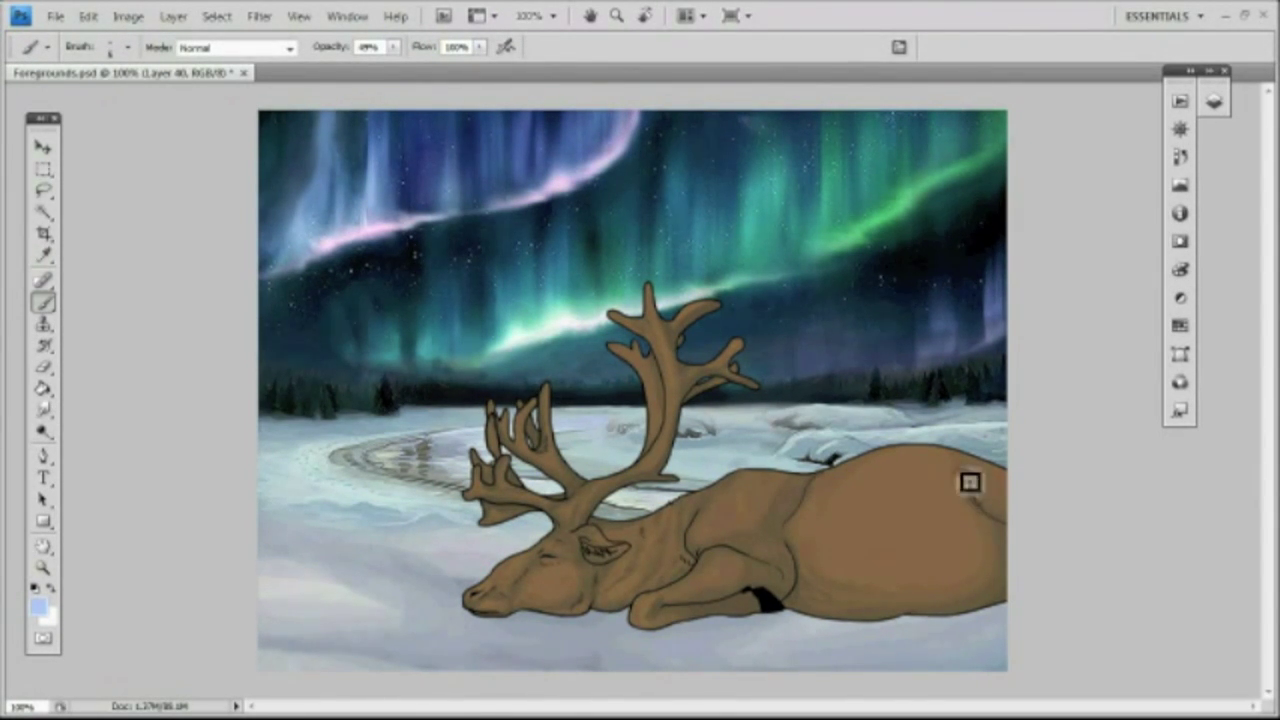
{"action": "left_click_drag", "start_coordinate": [969, 480], "coordinate": [952, 470]}
{"action": "key", "text": "r"}
{"action": "key", "text": "e"}
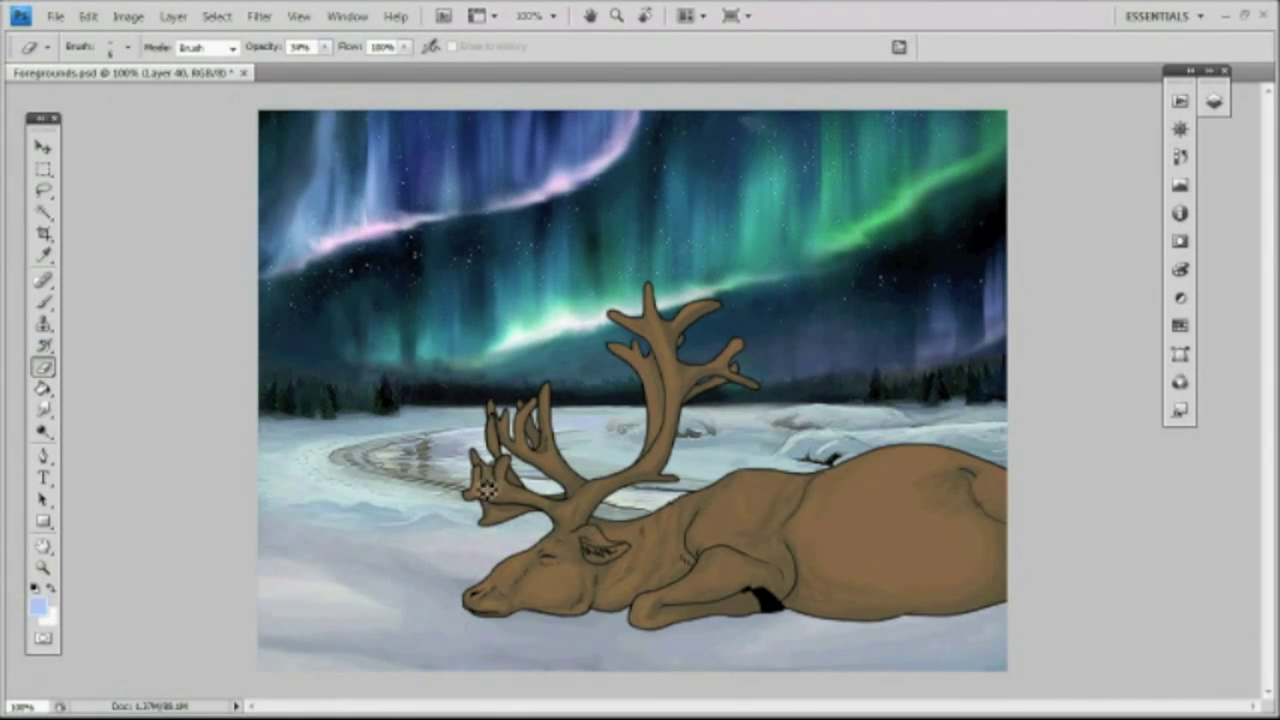
{"action": "key", "text": "b"}
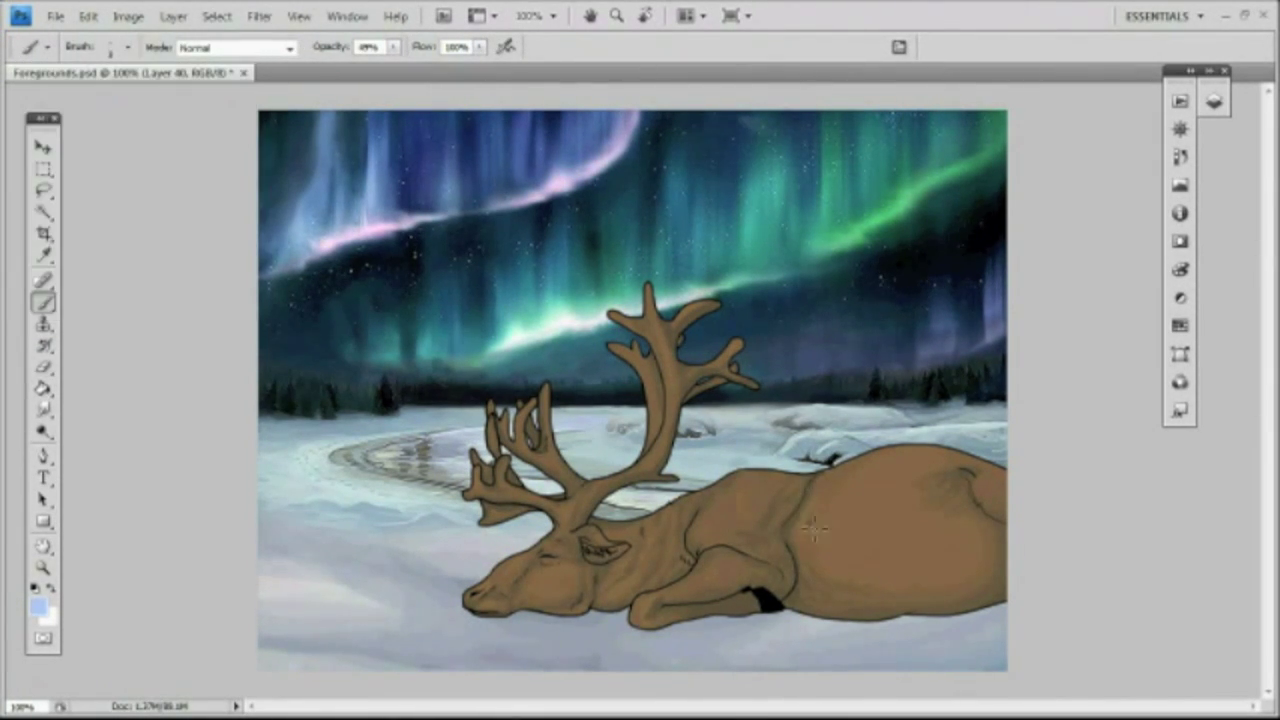
{"action": "key", "text": "r"}
{"action": "key", "text": "b"}
Step: Deepen the shading on the head, shoulder and foreleg of Layer 40 with a darker grey-blue brush, blending with Smudge
{"action": "left_click", "coordinate": [39, 607]}
{"action": "left_click", "coordinate": [286, 403]}
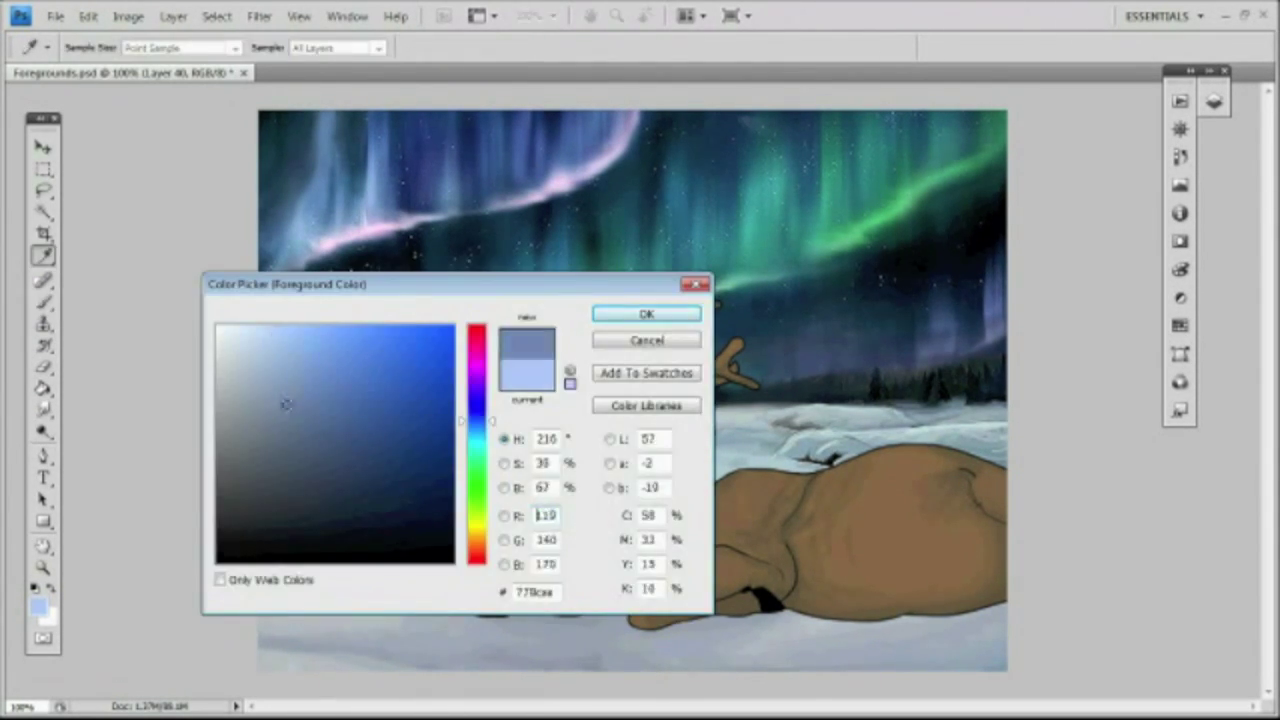
{"action": "left_click", "coordinate": [646, 314]}
{"action": "left_click", "coordinate": [127, 47]}
{"action": "left_click", "coordinate": [64, 168]}
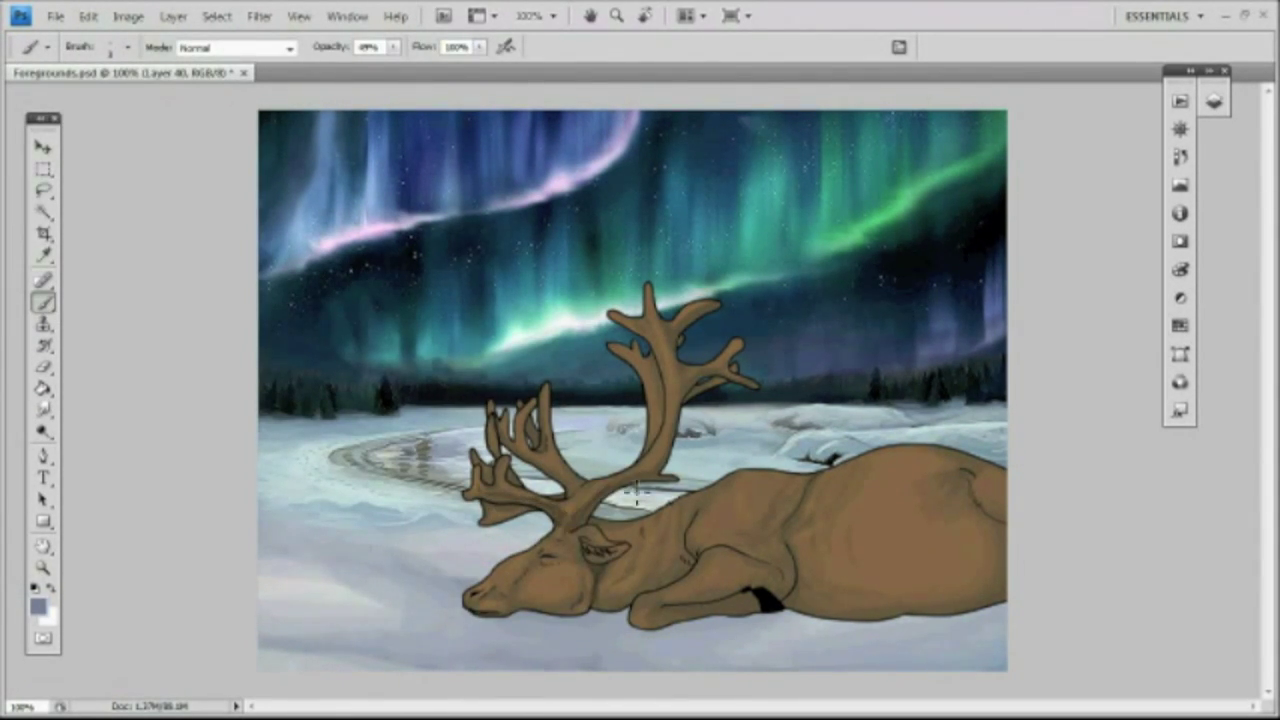
{"action": "key", "text": "r"}
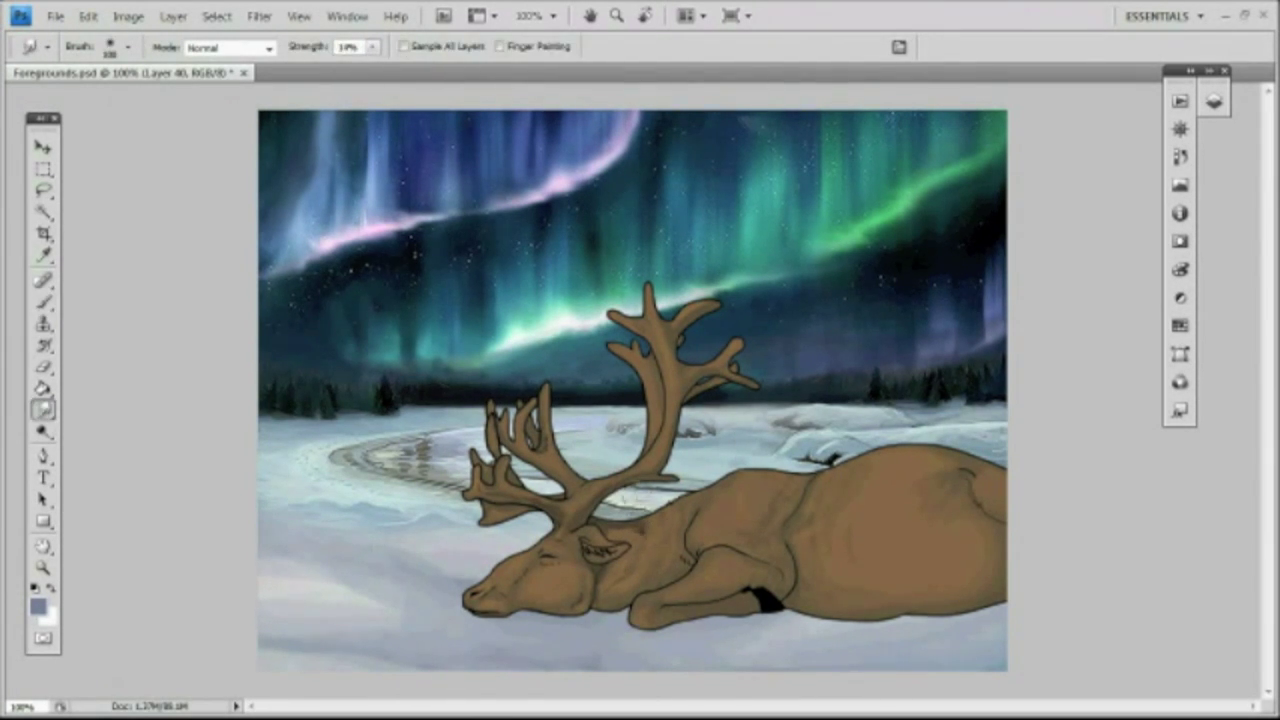
{"action": "key", "text": "b"}
{"action": "key", "text": "r"}
{"action": "key", "text": "b"}
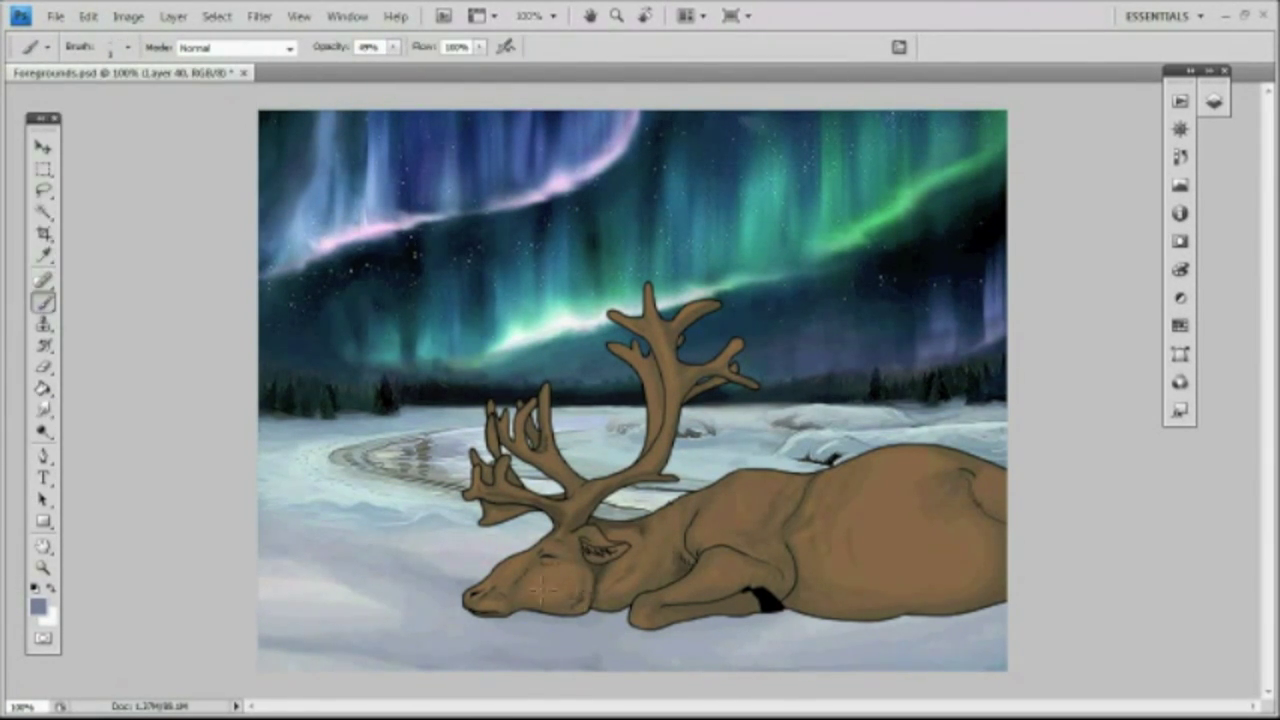
{"action": "key", "text": "r"}
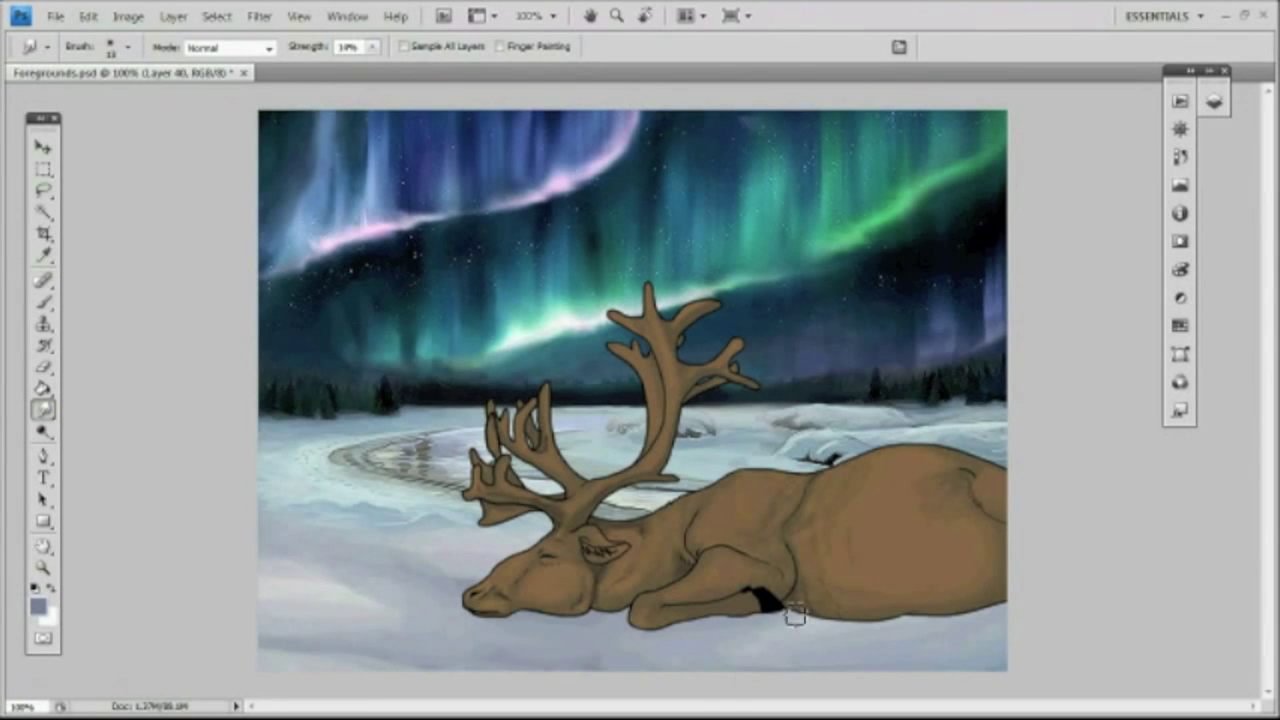
{"action": "key", "text": "b"}
{"action": "key", "text": "r"}
{"action": "key", "text": "b"}
Step: Paint a soft black ground shadow under the reindeer on a new layer named "Caribou Dinner" with a low-opacity 45 px brush
{"action": "left_click", "coordinate": [127, 47]}
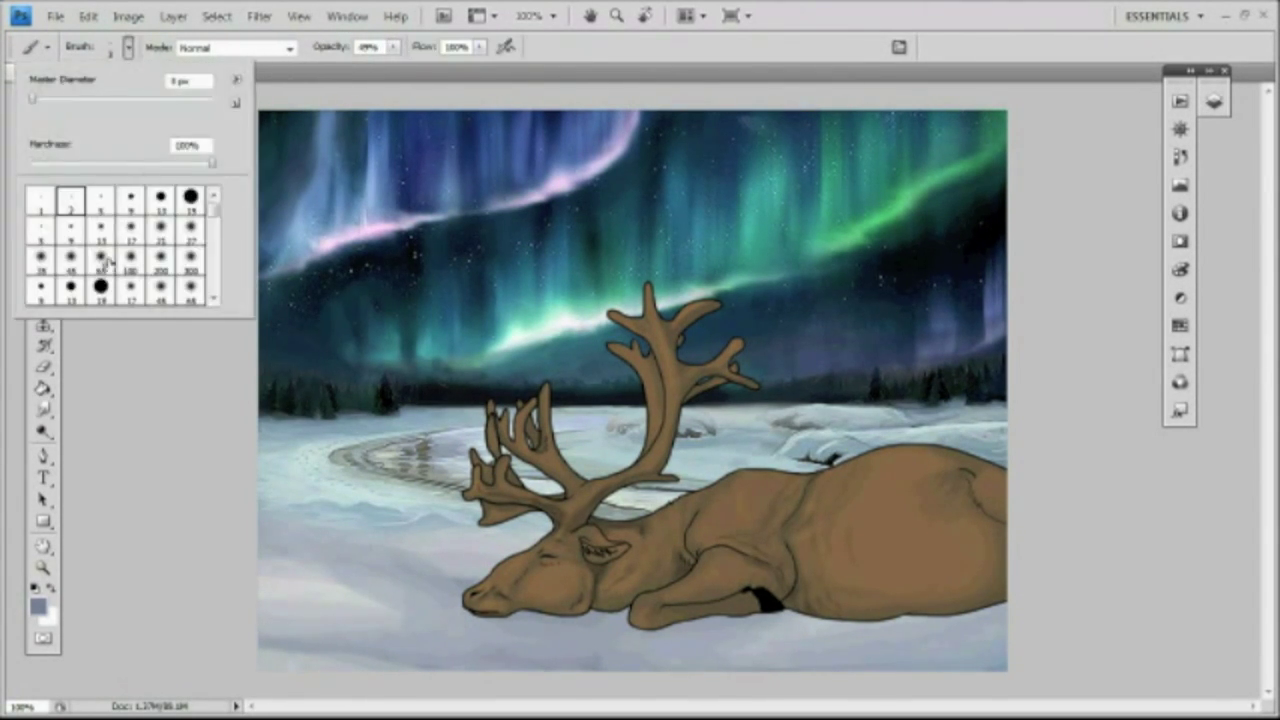
{"action": "left_click", "coordinate": [104, 262]}
{"action": "left_click_drag", "start_coordinate": [394, 47], "coordinate": [356, 72]}
{"action": "left_click", "coordinate": [56, 17]}
{"action": "left_click", "coordinate": [70, 257]}
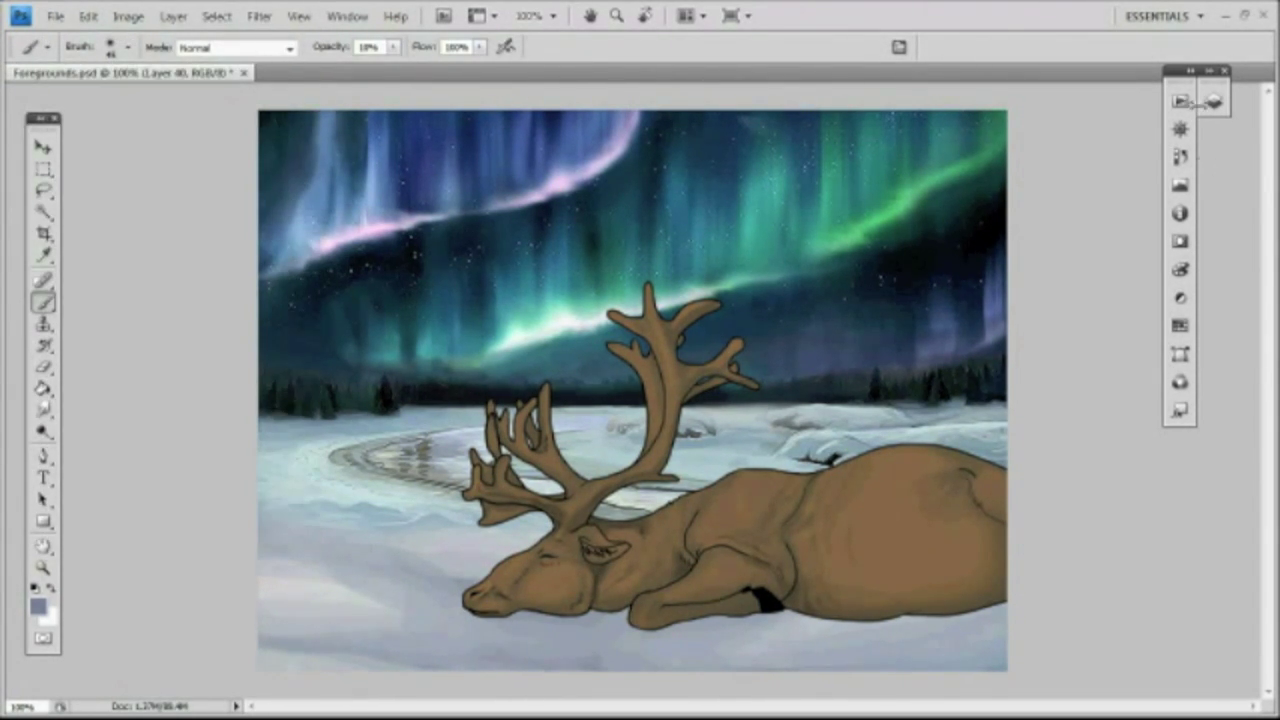
{"action": "left_click", "coordinate": [1214, 101]}
{"action": "left_click", "coordinate": [1095, 350]}
{"action": "left_click", "coordinate": [1143, 535]}
{"action": "left_click", "coordinate": [35, 588]}
{"action": "mouse_move", "coordinate": [625, 616]}
{"action": "left_mouse_down"}
{"action": "mouse_move", "coordinate": [495, 619]}
{"action": "mouse_move", "coordinate": [960, 625]}
{"action": "mouse_move", "coordinate": [520, 620]}
{"action": "mouse_move", "coordinate": [1040, 593]}
{"action": "left_mouse_up"}
{"action": "type", "text": "Caribou Dinner"}
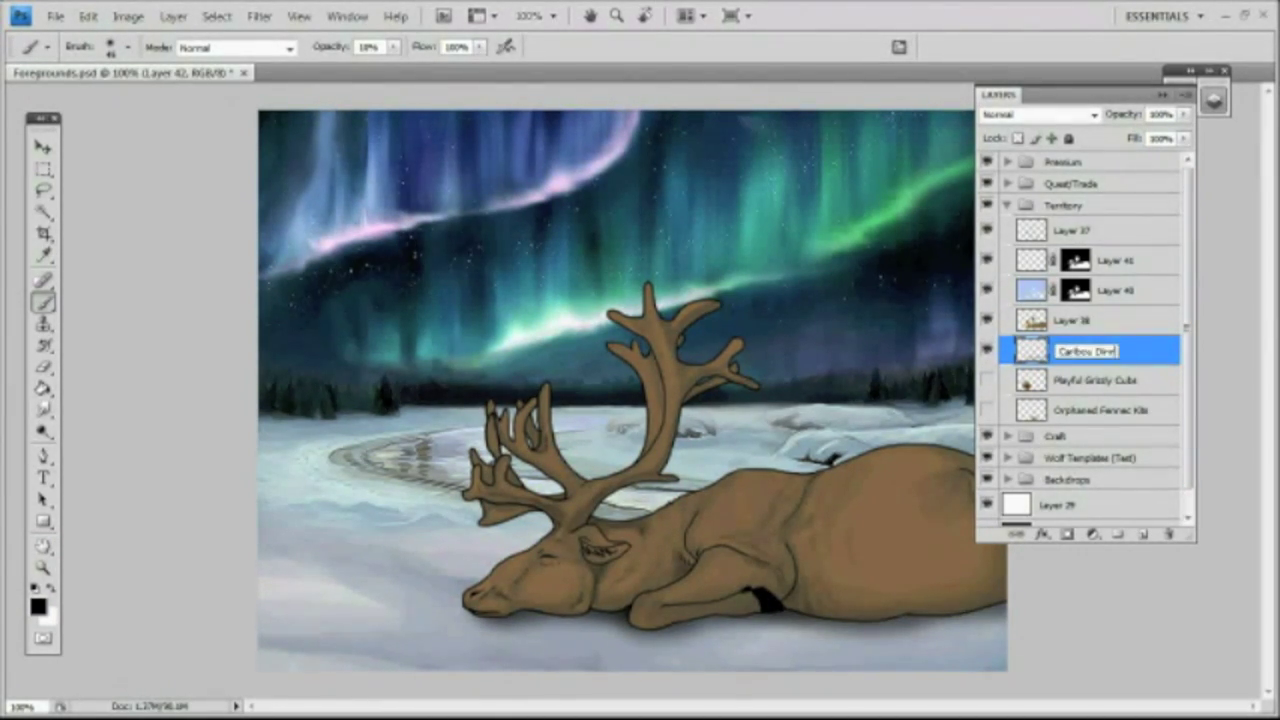
{"action": "key", "text": "Return"}
Step: Lock the transparent pixels of Layer 38 and darken the reindeer's face with soft dark brown
{"action": "left_click", "coordinate": [1077, 321]}
{"action": "left_click", "coordinate": [1018, 139]}
{"action": "left_click", "coordinate": [210, 702]}
{"action": "left_click", "coordinate": [38, 606]}
{"action": "left_click", "coordinate": [284, 440]}
{"action": "left_click", "coordinate": [640, 341]}
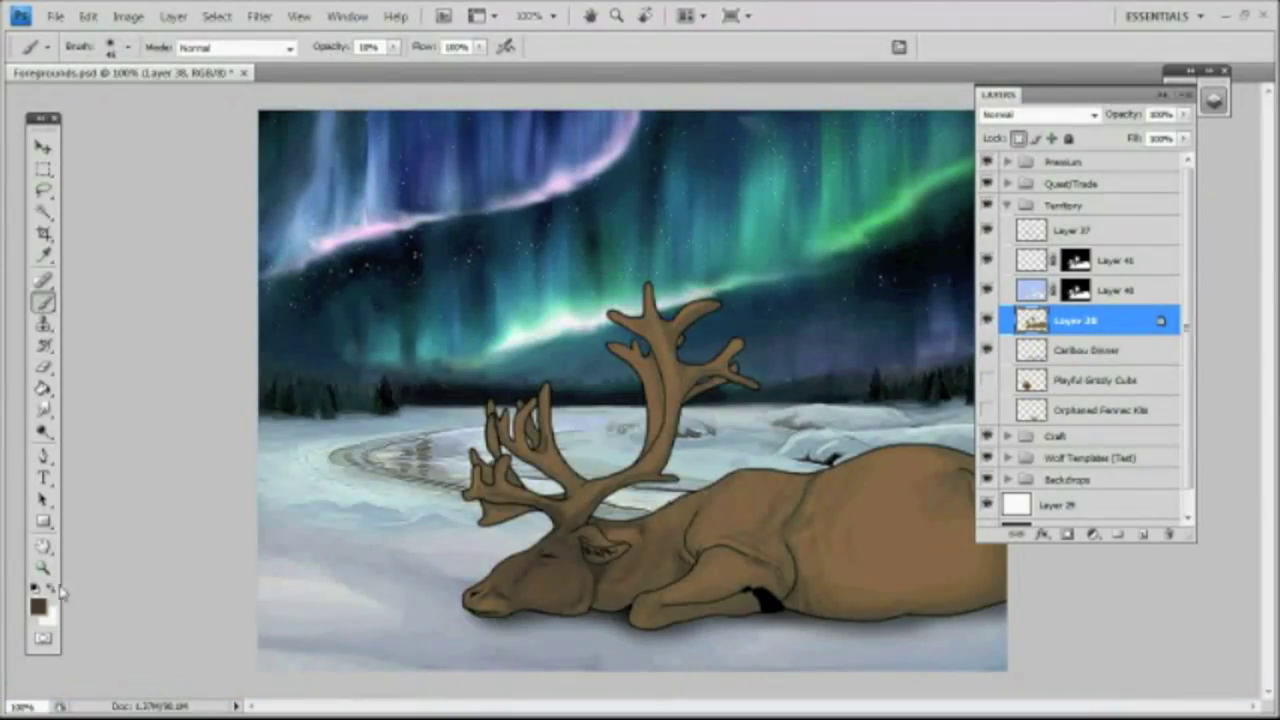
Step: Lighten the neck and muzzle on Layer 38 with soft pale beige
{"action": "left_click", "coordinate": [38, 605]}
{"action": "left_click", "coordinate": [646, 314]}
{"action": "left_click_drag", "start_coordinate": [658, 520], "coordinate": [610, 550]}
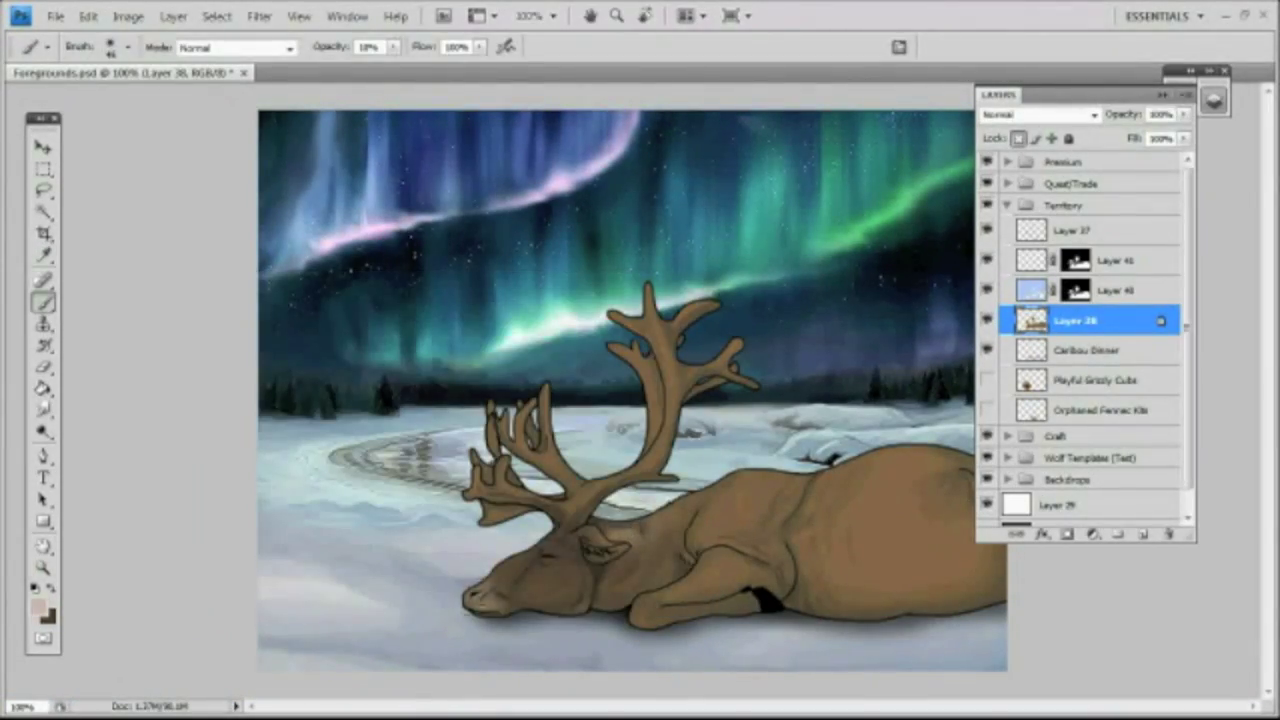
{"action": "left_click_drag", "start_coordinate": [498, 580], "coordinate": [470, 610]}
Step: Build up the coat markings on Layer 38, with a dark foreleg, toned shoulder and dark lower belly
{"action": "left_click", "coordinate": [200, 701]}
{"action": "left_click", "coordinate": [374, 700]}
{"action": "left_click_drag", "start_coordinate": [690, 545], "coordinate": [628, 615]}
{"action": "left_click_drag", "start_coordinate": [742, 476], "coordinate": [676, 528]}
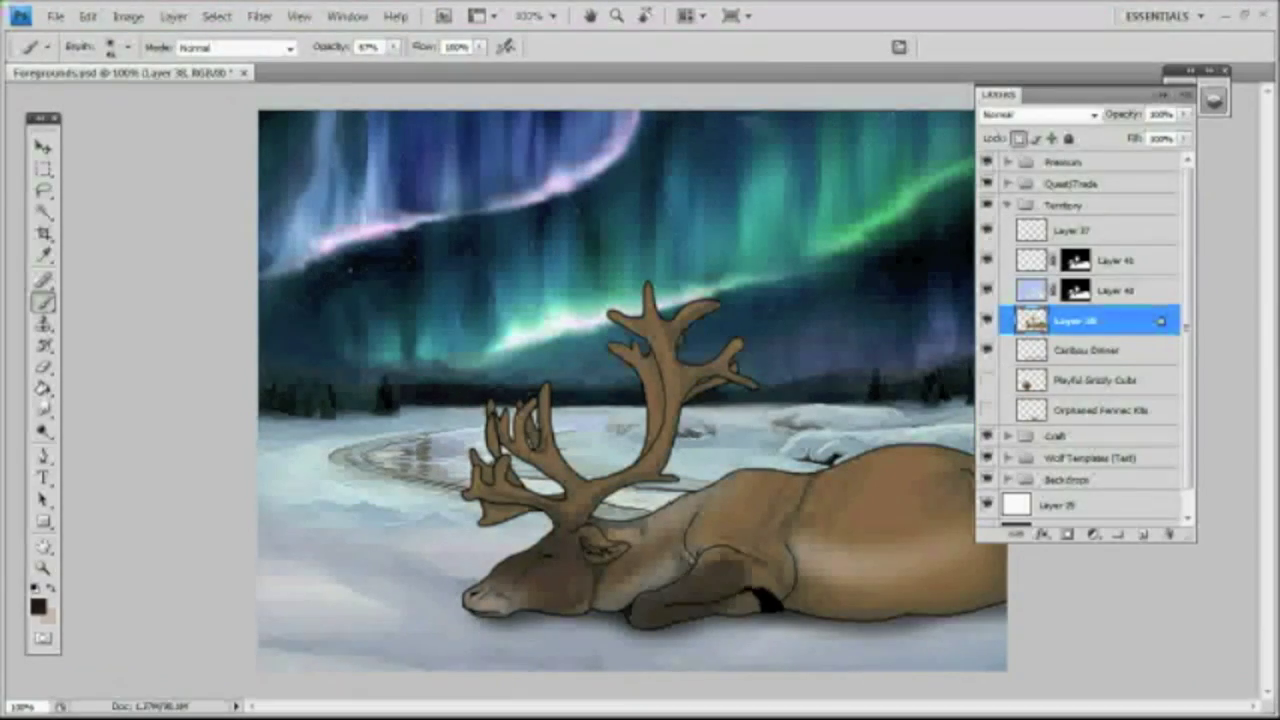
{"action": "left_click_drag", "start_coordinate": [800, 590], "coordinate": [1000, 596]}
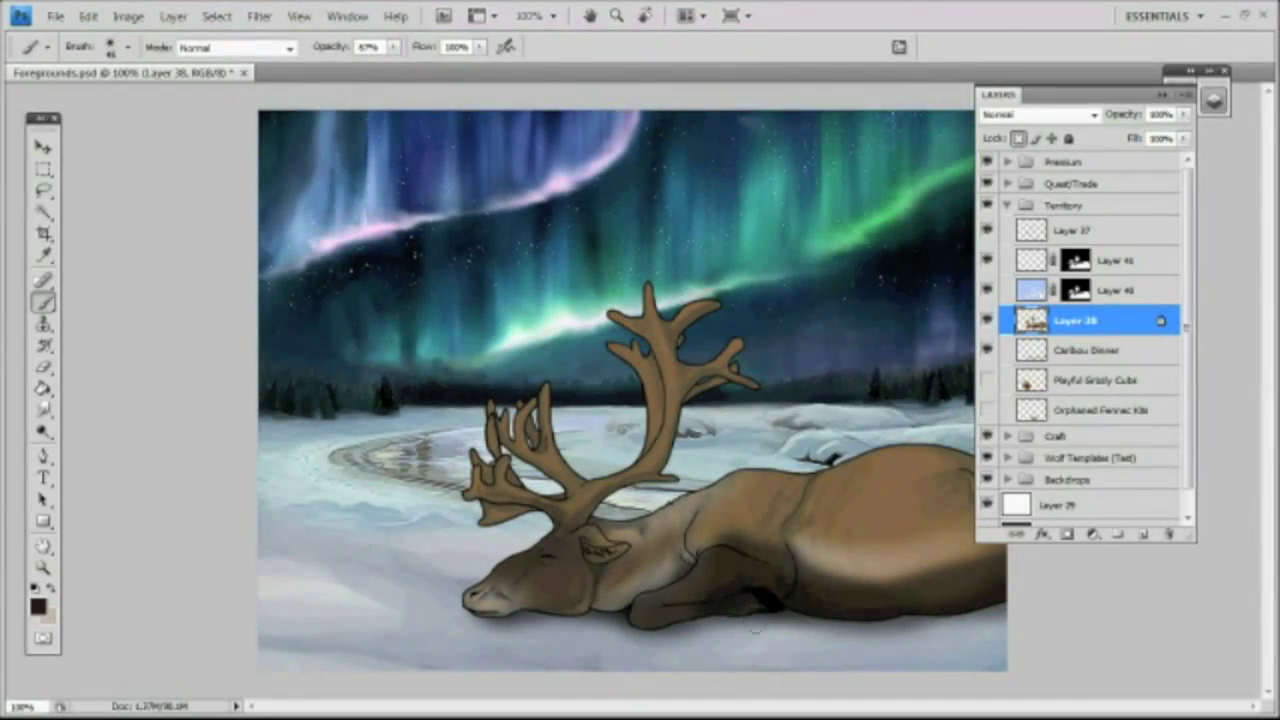
Step: Darken the foreleg further and add markings around the eye and muzzle on Layer 38, blending with Smudge
{"action": "left_click", "coordinate": [127, 47]}
{"action": "mouse_move", "coordinate": [700, 592]}
{"action": "left_mouse_down"}
{"action": "mouse_move", "coordinate": [645, 616]}
{"action": "mouse_move", "coordinate": [731, 563]}
{"action": "mouse_move", "coordinate": [785, 592]}
{"action": "mouse_move", "coordinate": [669, 586]}
{"action": "left_mouse_up"}
{"action": "left_click", "coordinate": [43, 410]}
{"action": "left_click", "coordinate": [43, 302]}
{"action": "left_click_drag", "start_coordinate": [542, 554], "coordinate": [560, 560]}
{"action": "left_click_drag", "start_coordinate": [514, 588], "coordinate": [512, 602]}
{"action": "left_click", "coordinate": [43, 410]}
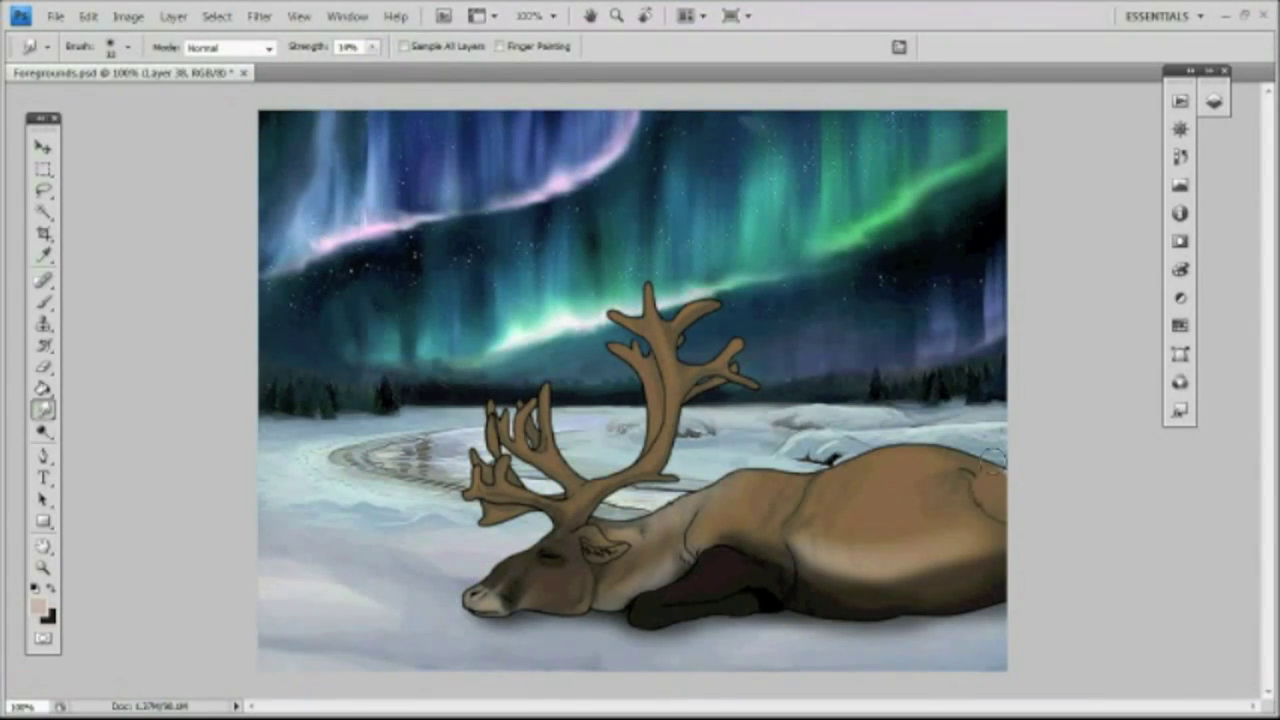
{"action": "key", "text": "s"}
{"action": "left_click", "coordinate": [740, 270]}
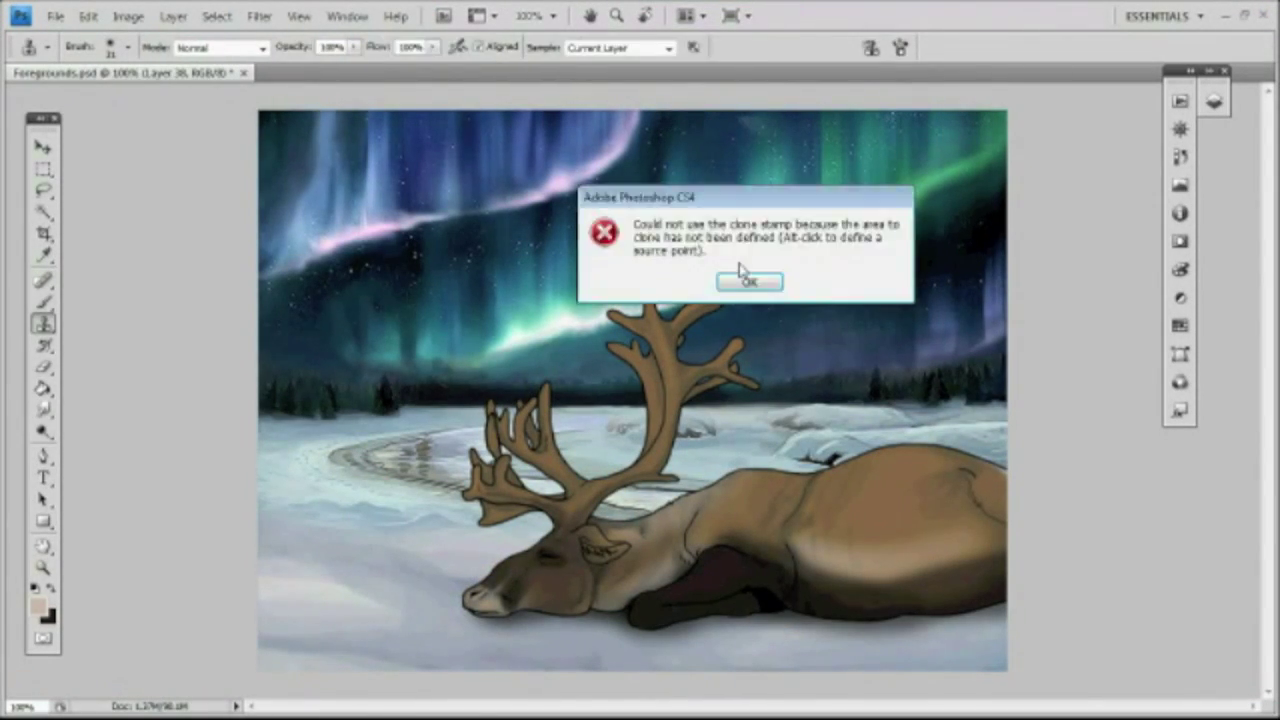
{"action": "left_click", "coordinate": [745, 280]}
Step: Paint the ear on Layer 38 with pale beige, resizing the brush and smudging the strokes
{"action": "key", "text": "r"}
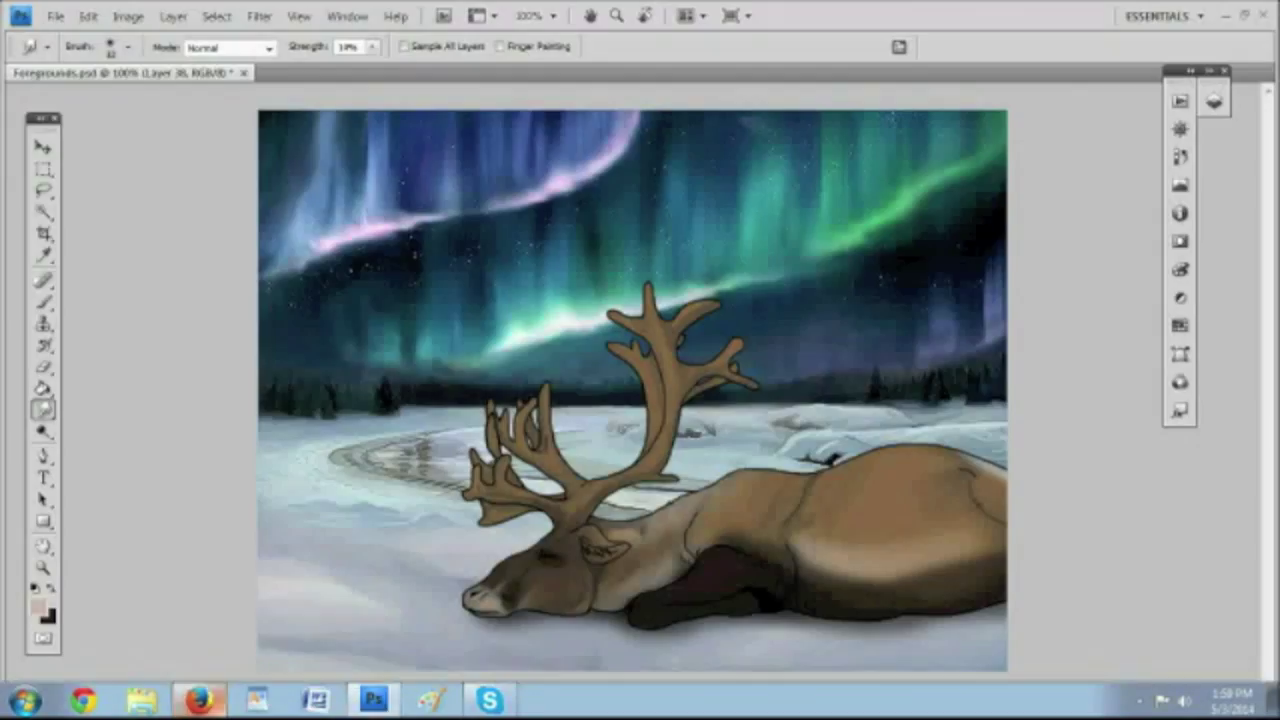
{"action": "left_click", "coordinate": [128, 47]}
{"action": "left_click", "coordinate": [43, 302]}
{"action": "left_click", "coordinate": [128, 47]}
{"action": "left_click", "coordinate": [128, 47]}
{"action": "left_click_drag", "start_coordinate": [582, 538], "coordinate": [604, 550]}
{"action": "left_click", "coordinate": [43, 410]}
{"action": "left_click", "coordinate": [128, 47]}
Step: Add pale beige fur along the muzzle and above the eye, blending with Smudge
{"action": "key", "text": "b"}
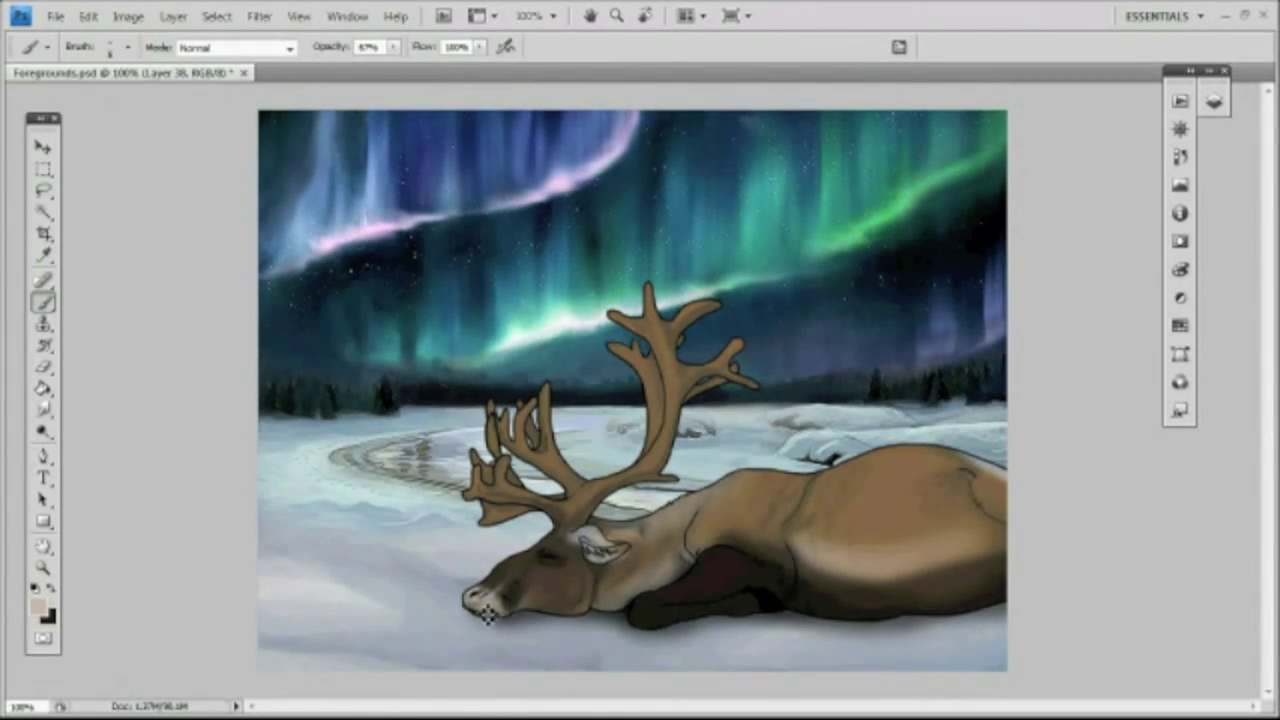
{"action": "key", "text": "r"}
{"action": "key", "text": "b"}
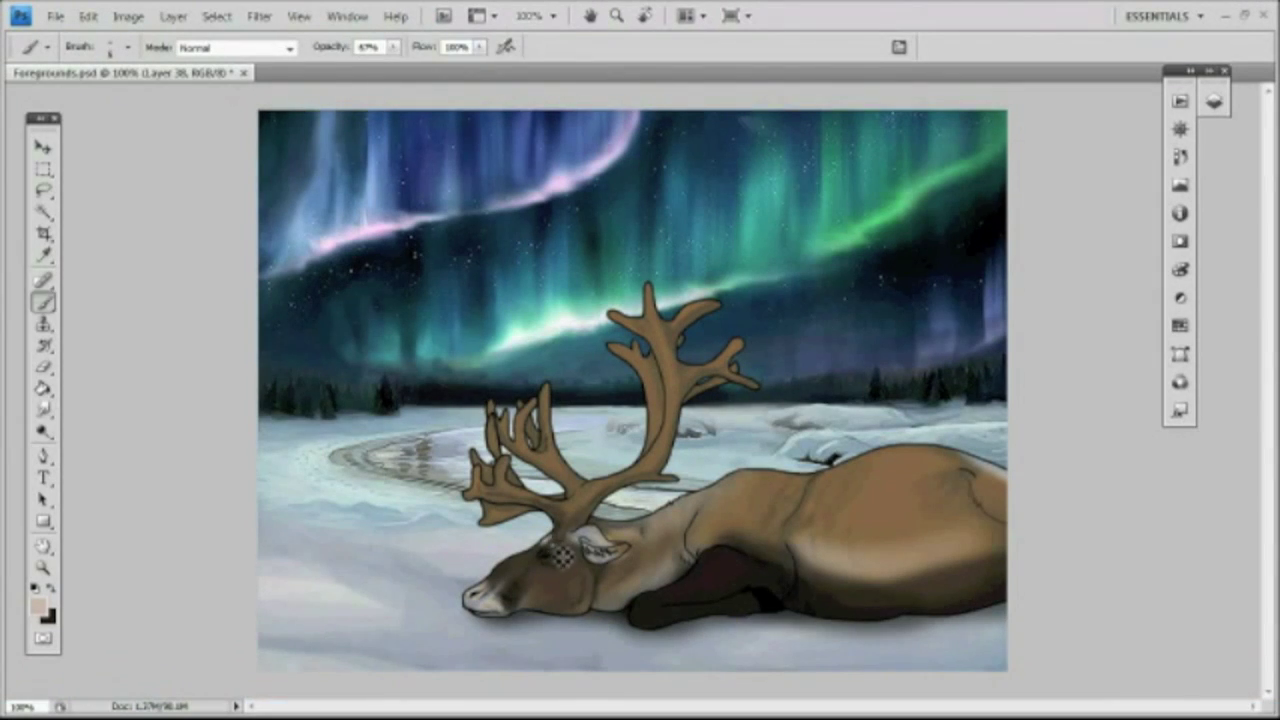
{"action": "key", "text": "r"}
Step: Set Layer 41 to Overlay and paint soft white highlights on the back, antlers, foreleg and face with a 65 px brush
{"action": "left_click", "coordinate": [1214, 101]}
{"action": "left_click", "coordinate": [1118, 260]}
{"action": "left_click", "coordinate": [1094, 115]}
{"action": "left_click", "coordinate": [1004, 357]}
{"action": "left_click", "coordinate": [43, 302]}
{"action": "left_click", "coordinate": [128, 47]}
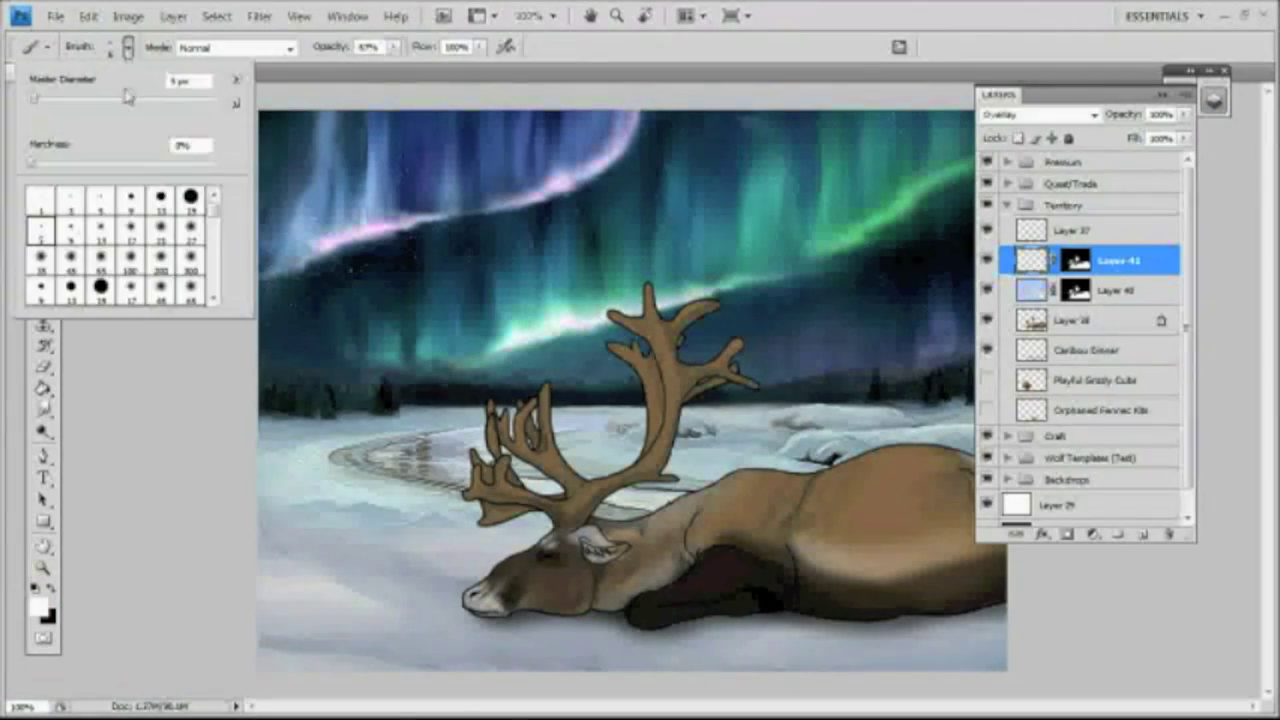
{"action": "left_click", "coordinate": [394, 47]}
{"action": "left_click_drag", "start_coordinate": [840, 480], "coordinate": [918, 492]}
{"action": "left_click_drag", "start_coordinate": [655, 310], "coordinate": [660, 440]}
{"action": "left_click_drag", "start_coordinate": [738, 565], "coordinate": [645, 598]}
{"action": "left_click_drag", "start_coordinate": [535, 510], "coordinate": [480, 475]}
{"action": "left_click_drag", "start_coordinate": [570, 582], "coordinate": [492, 594]}
Step: Add fine white highlights to the antlers and body on Layer 41 with a small hard brush, smudging them smooth
{"action": "left_click", "coordinate": [128, 47]}
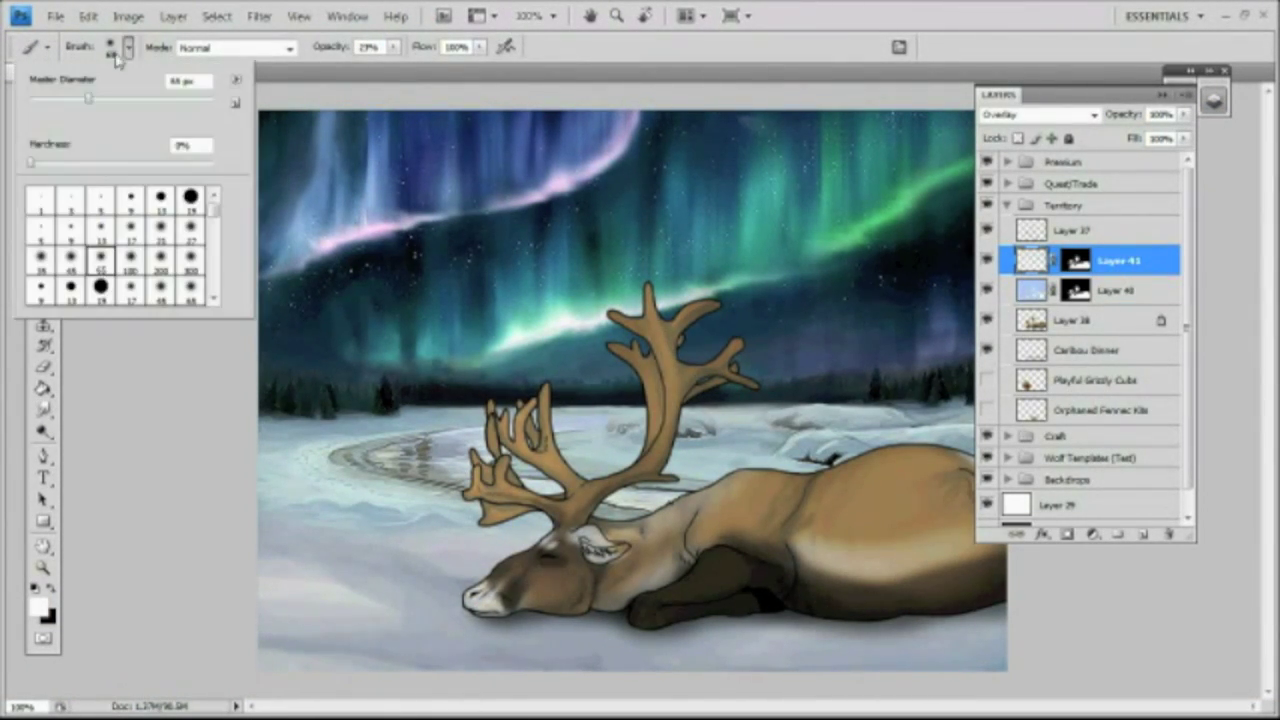
{"action": "left_click", "coordinate": [72, 200]}
{"action": "left_click_drag", "start_coordinate": [534, 416], "coordinate": [520, 438]}
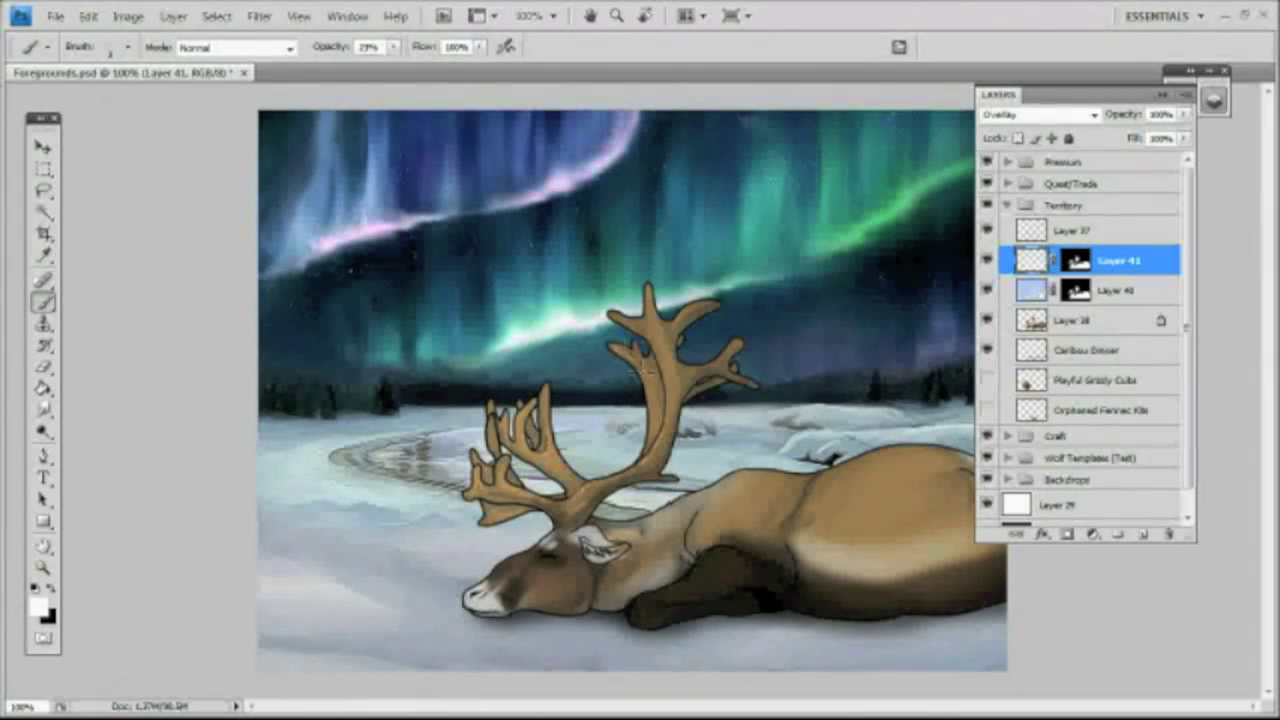
{"action": "key", "text": "r"}
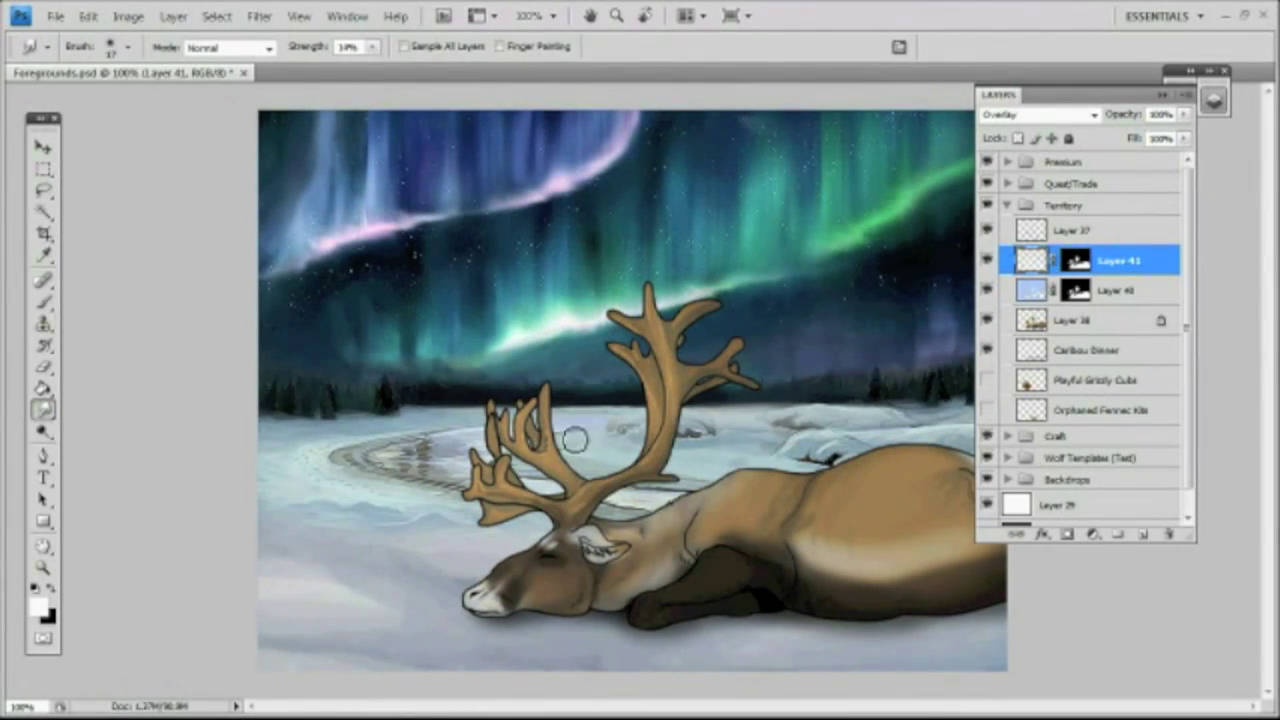
{"action": "key", "text": "b"}
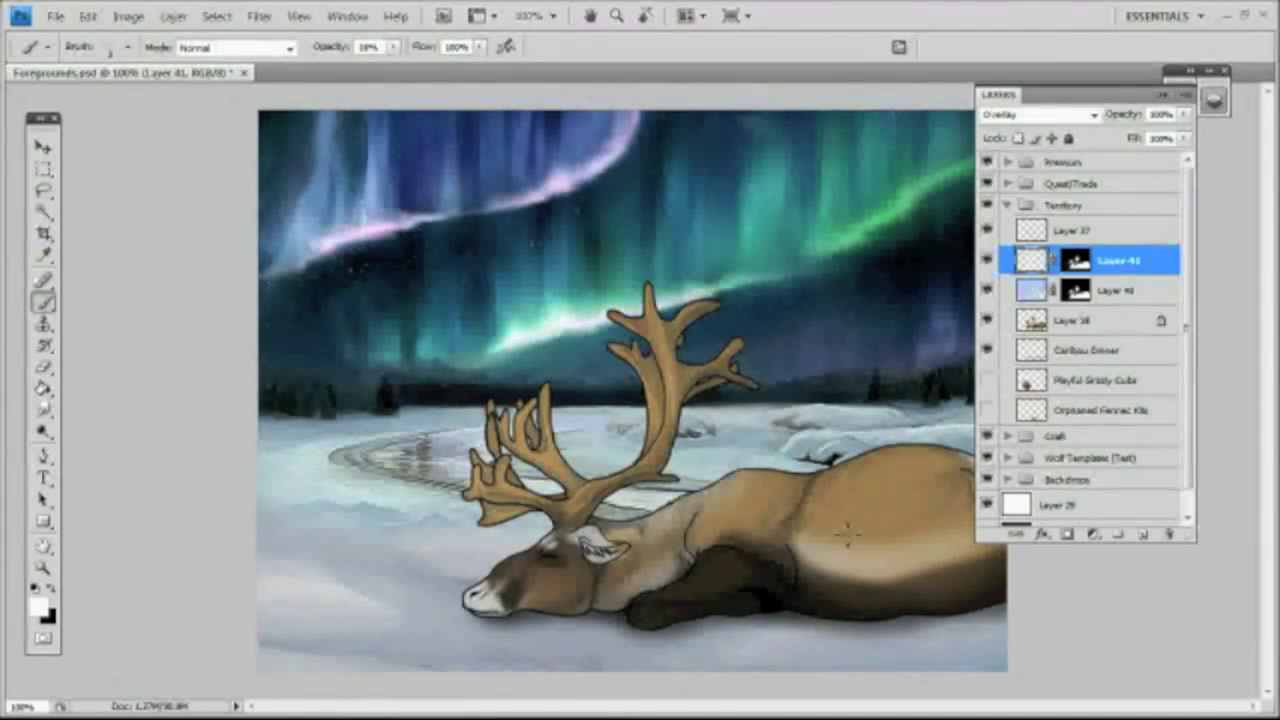
{"action": "key", "text": "r"}
Step: Adjust the brightness and contrast of the Layer 38 base colours and the Layer 40 Multiply shading
{"action": "left_click", "coordinate": [1100, 321]}
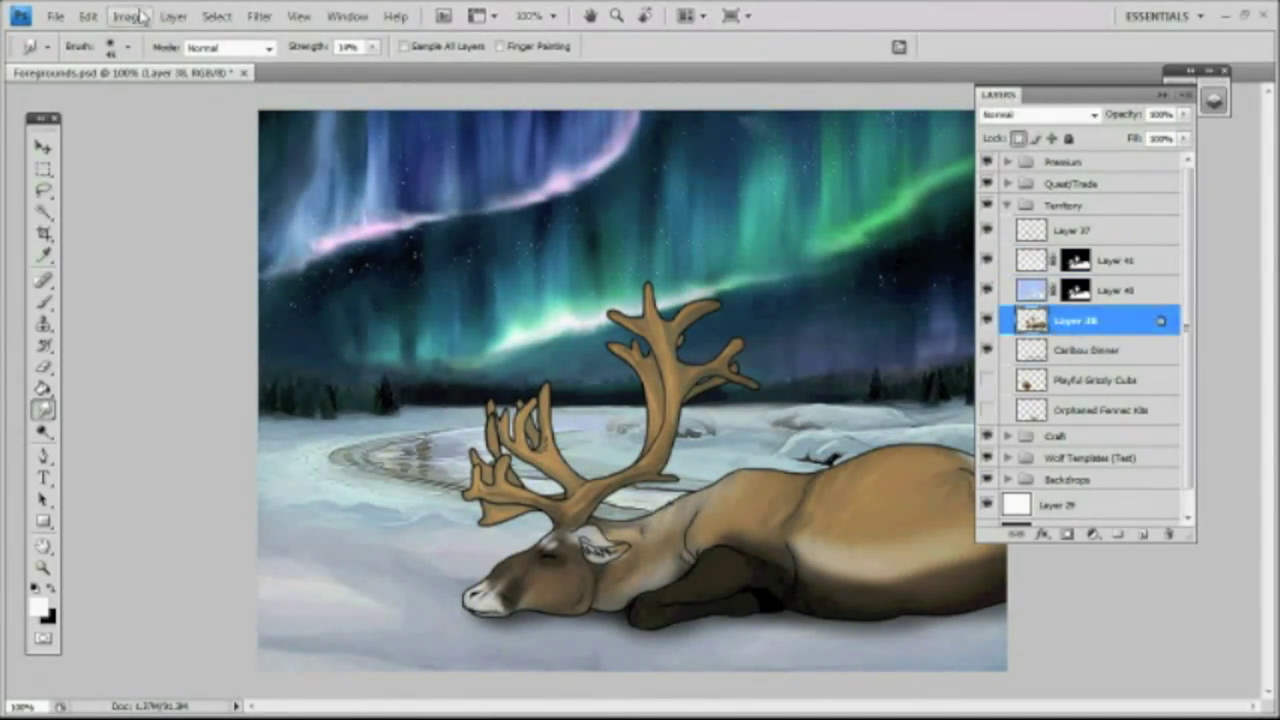
{"action": "left_click", "coordinate": [128, 16]}
{"action": "left_click", "coordinate": [390, 60]}
{"action": "left_click_drag", "start_coordinate": [1019, 464], "coordinate": [999, 465]}
{"action": "left_click", "coordinate": [1168, 445]}
{"action": "left_click", "coordinate": [1042, 293]}
{"action": "left_click", "coordinate": [128, 16]}
{"action": "key", "text": "Return"}
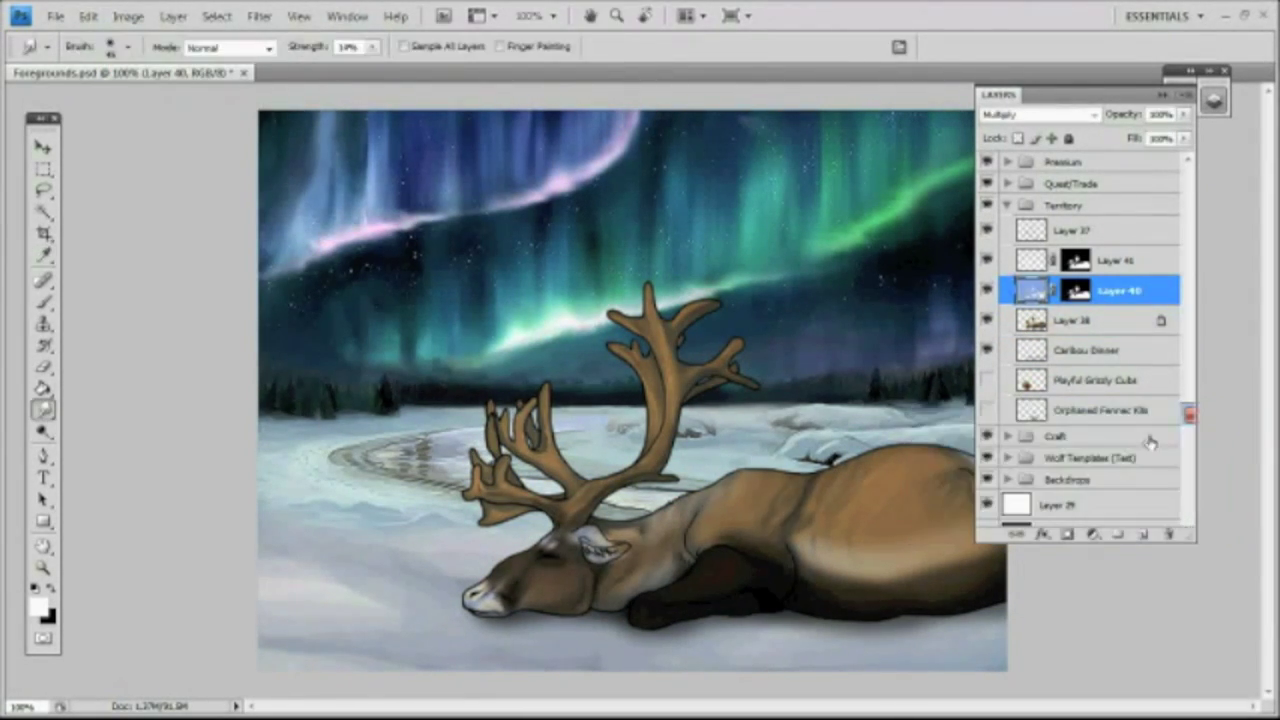
Step: Apply another brightness and contrast adjustment to the base colours on Layer 38
{"action": "key", "text": "alt+bracketleft"}
{"action": "key", "text": "alt+i"}
{"action": "key", "text": "a"}
{"action": "key", "text": "c"}
{"action": "key", "text": "Return"}
Step: Brush more fine fur highlights over the body and head on the Overlay Layer 41
{"action": "key", "text": "alt+bracketright"}
{"action": "key", "text": "alt+bracketright"}
{"action": "key", "text": "alt+bracketright"}
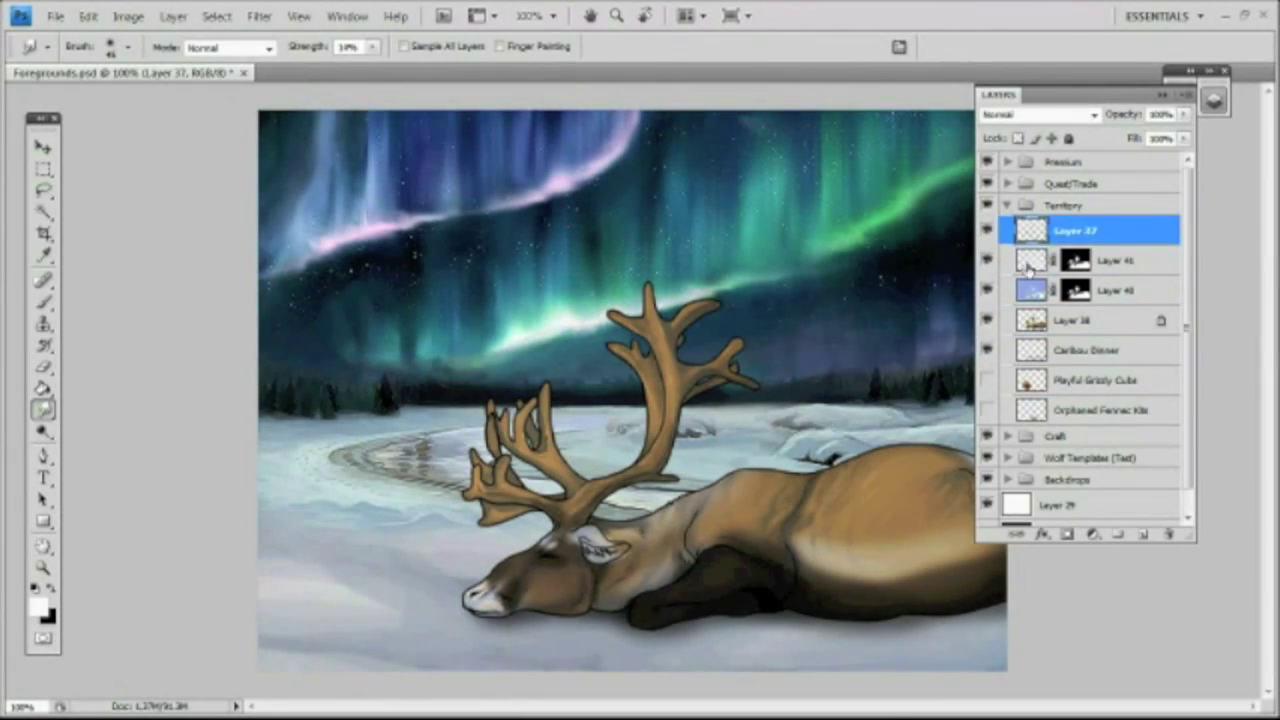
{"action": "key", "text": "alt+bracketleft"}
{"action": "key", "text": "b"}
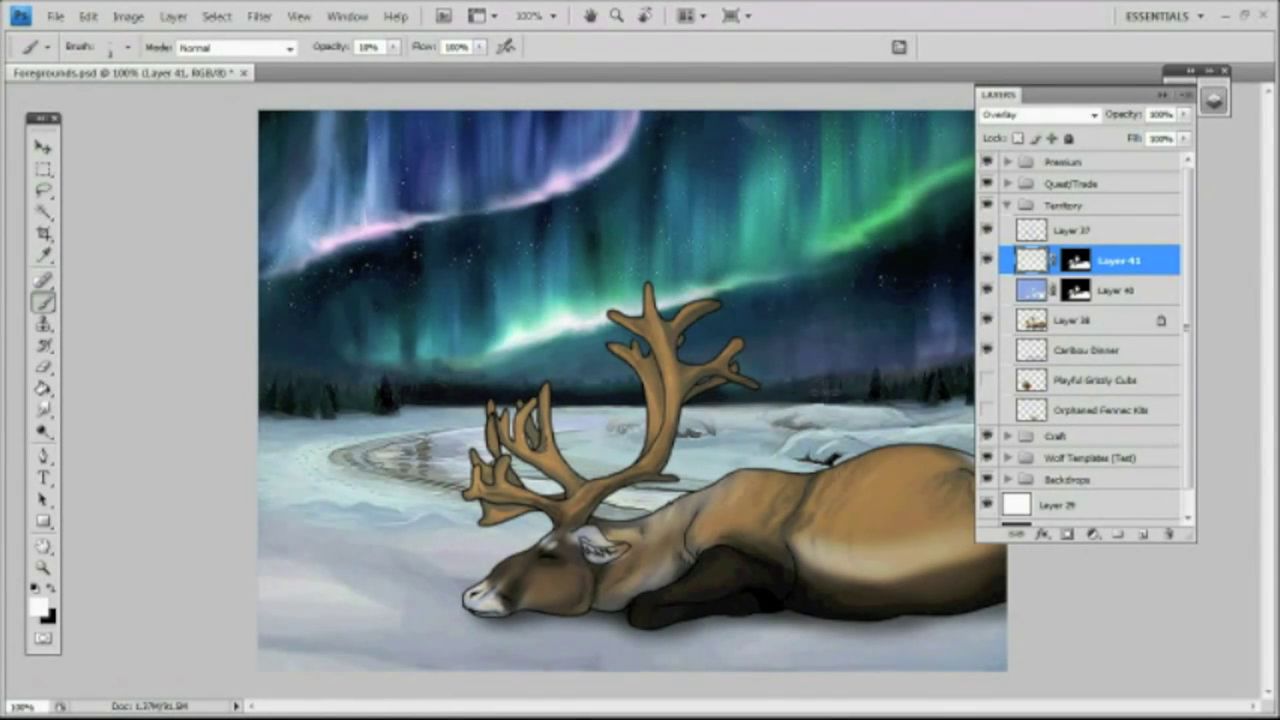
{"action": "left_click", "coordinate": [1162, 96]}
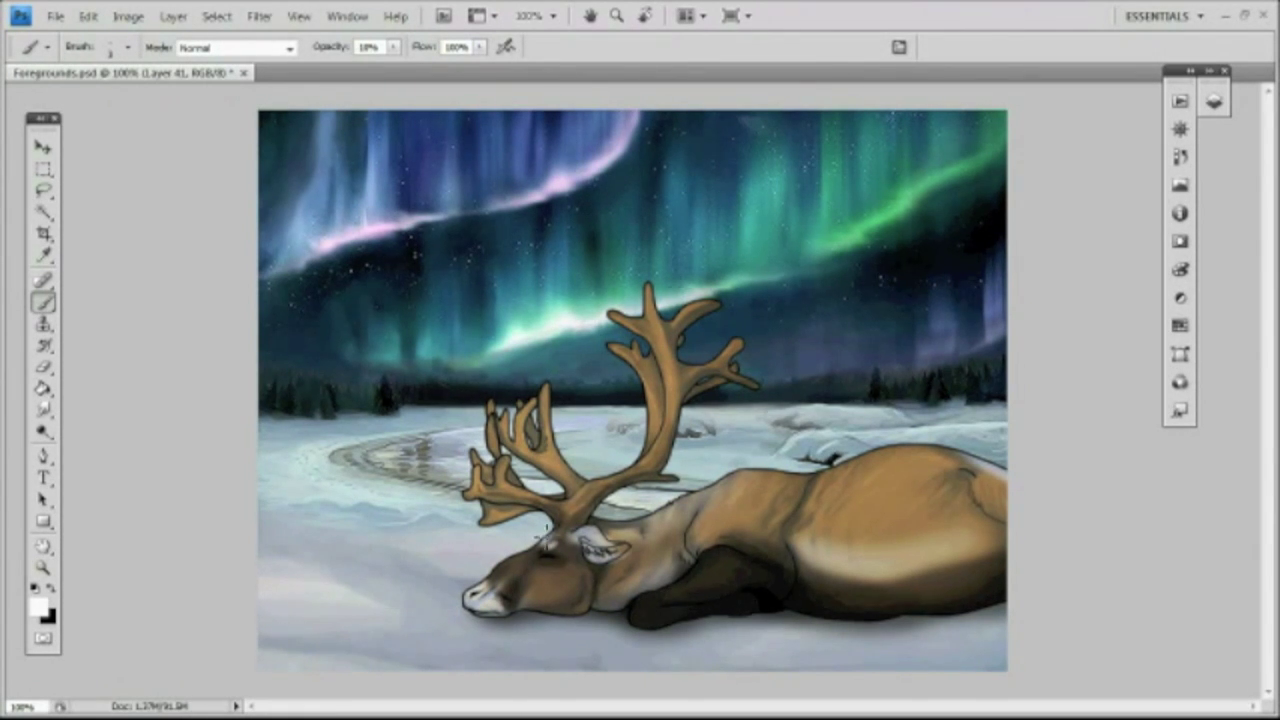
Step: Hide Layers 40 and 41, sample the neck colour for Layer 38 and raise the opacity of the small brush
{"action": "left_click", "coordinate": [1213, 104]}
{"action": "key", "text": "alt+bracketleft"}
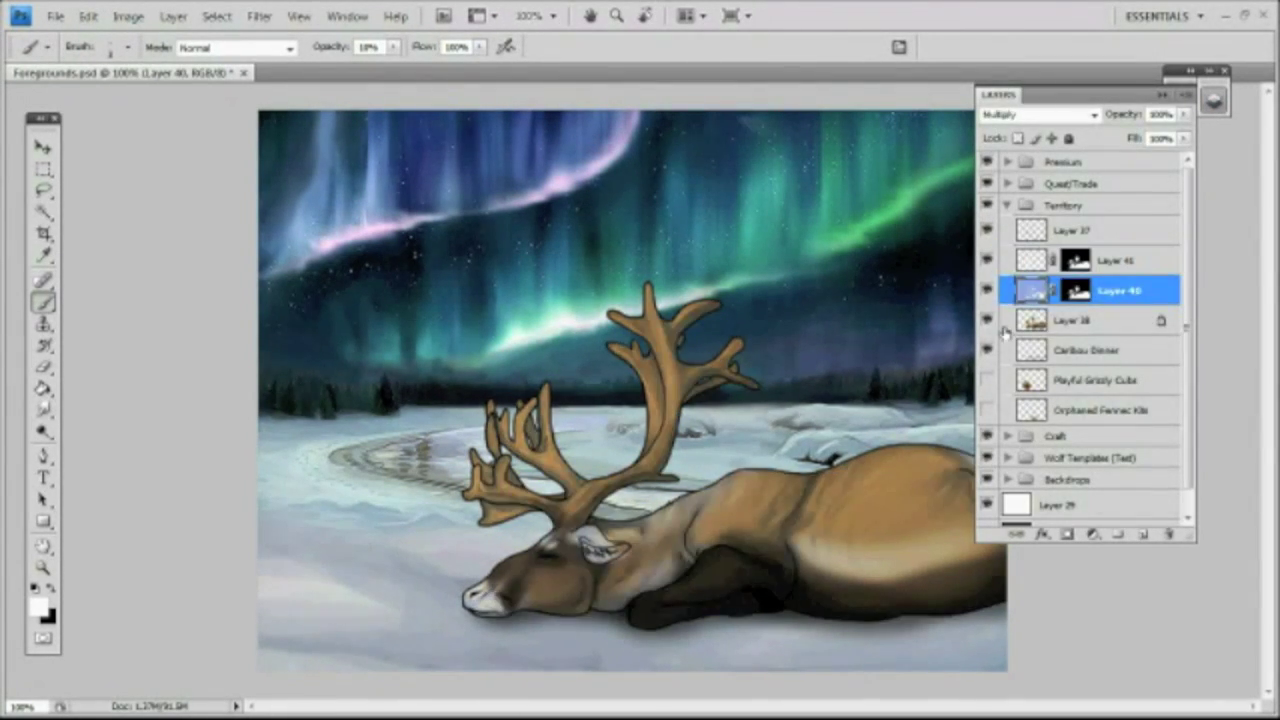
{"action": "key", "text": "alt+bracketleft"}
{"action": "left_click", "coordinate": [43, 256]}
{"action": "left_click", "coordinate": [987, 260]}
{"action": "left_click", "coordinate": [987, 290]}
{"action": "left_click", "coordinate": [650, 555]}
{"action": "left_click", "coordinate": [43, 301]}
{"action": "left_click", "coordinate": [127, 47]}
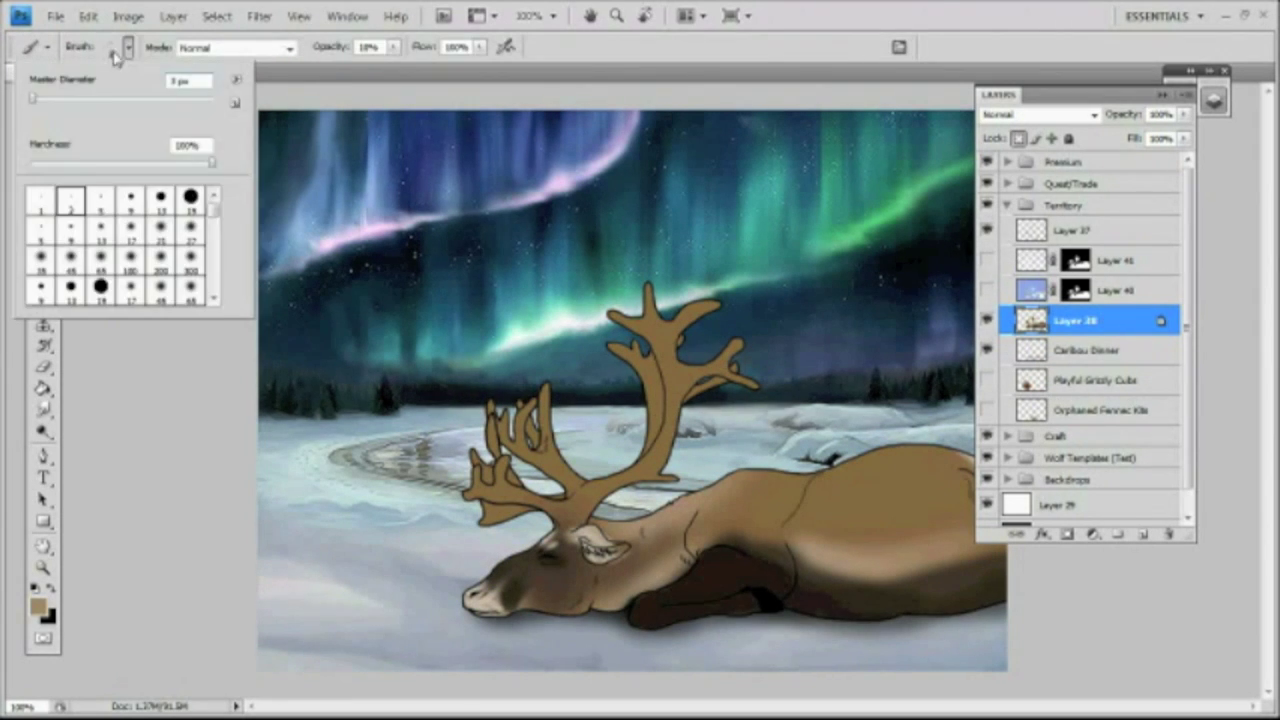
{"action": "left_click", "coordinate": [395, 47]}
{"action": "left_click_drag", "start_coordinate": [396, 67], "coordinate": [470, 67]}
Step: Touch up the lower muzzle on Layer 38 with a sampled pale beige, blending with Smudge
{"action": "left_click", "coordinate": [43, 410]}
{"action": "left_click", "coordinate": [43, 256]}
{"action": "left_click", "coordinate": [488, 600]}
{"action": "left_click", "coordinate": [43, 301]}
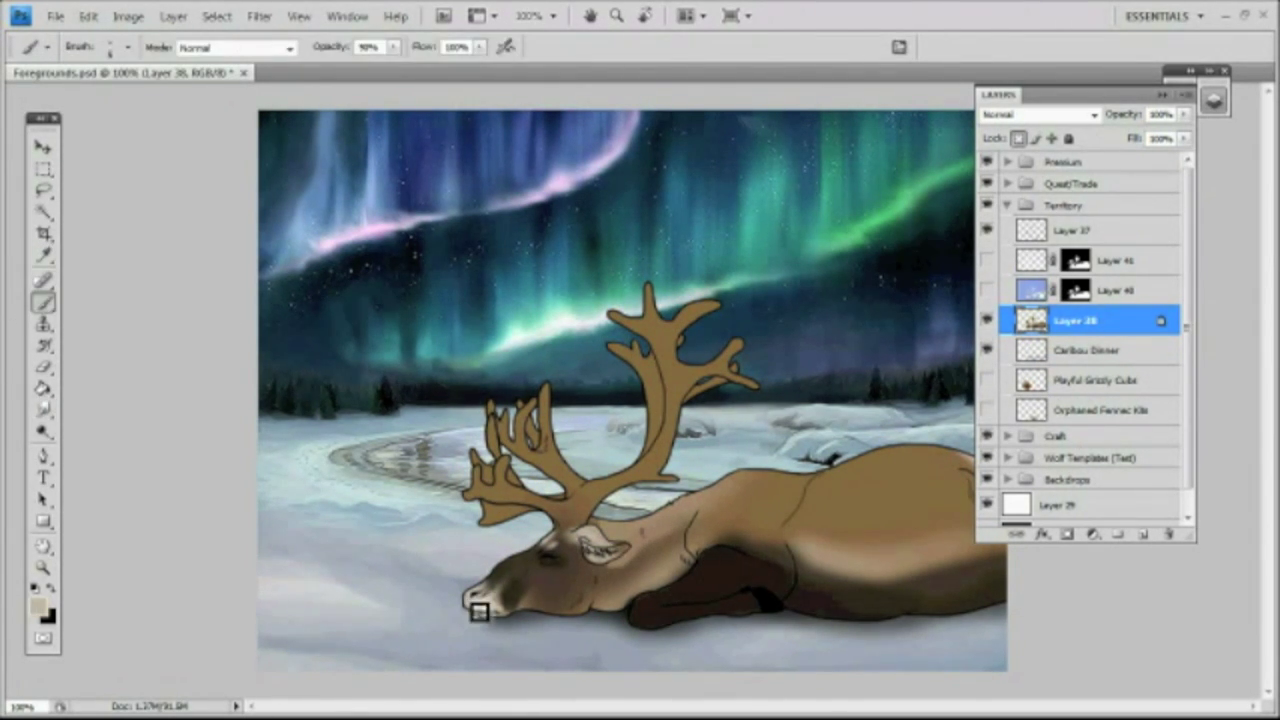
{"action": "left_click_drag", "start_coordinate": [477, 609], "coordinate": [511, 622]}
{"action": "left_click", "coordinate": [43, 410]}
{"action": "left_click", "coordinate": [43, 301]}
{"action": "key", "text": "r"}
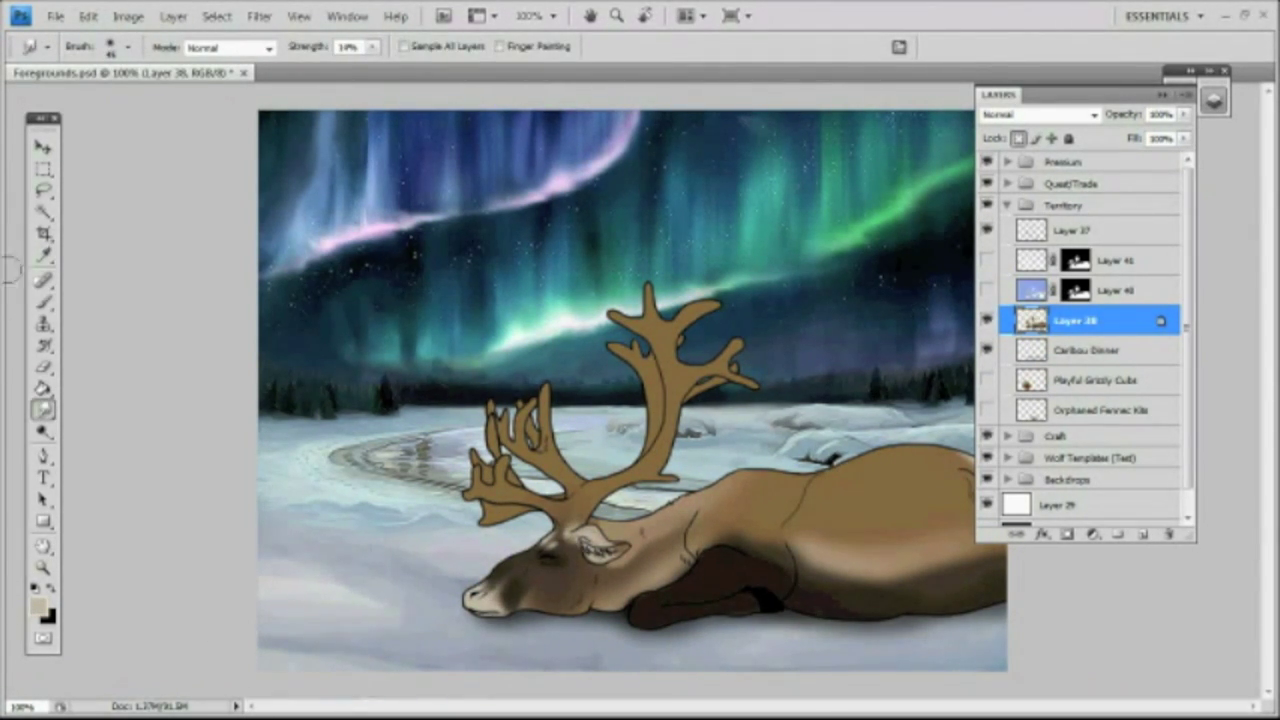
Step: Recolour the antlers on Layer 38 with orange-tan c58b50, show Layers 40 and 41 again and select Layer 41
{"action": "key", "text": "b"}
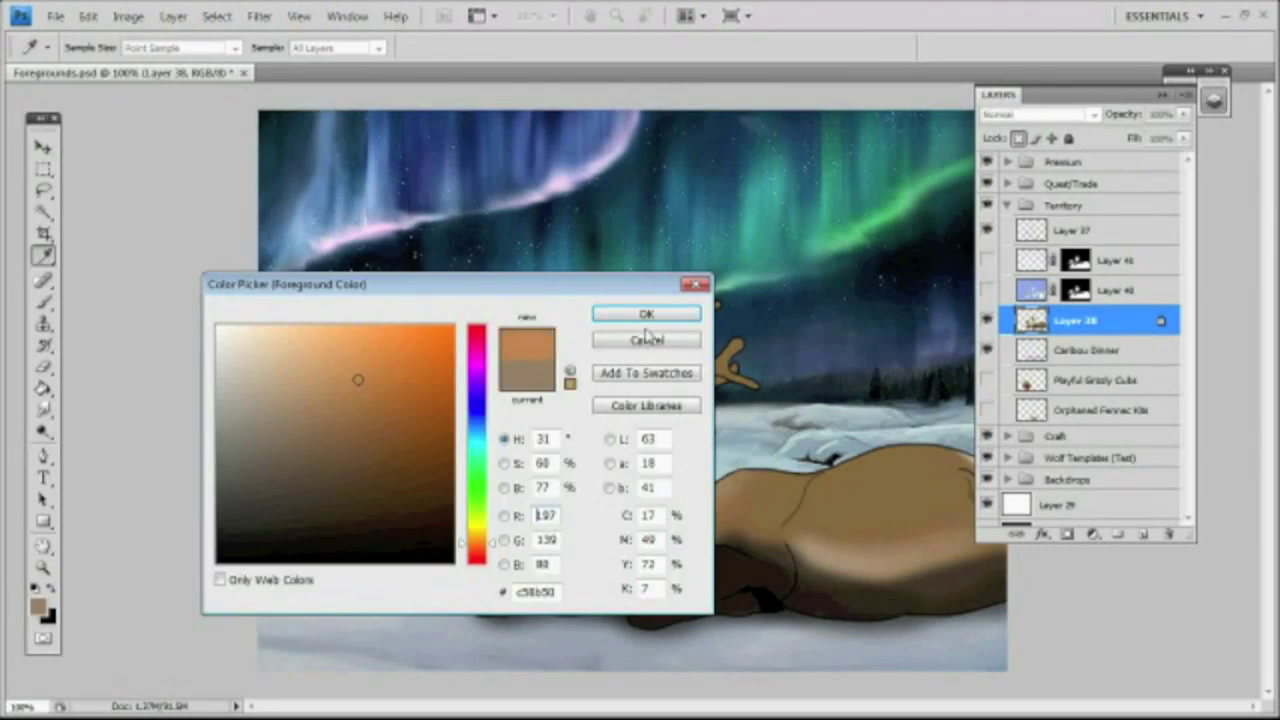
{"action": "left_click", "coordinate": [646, 315]}
{"action": "left_click_drag", "start_coordinate": [545, 395], "coordinate": [490, 510]}
{"action": "left_click_drag", "start_coordinate": [570, 510], "coordinate": [665, 465]}
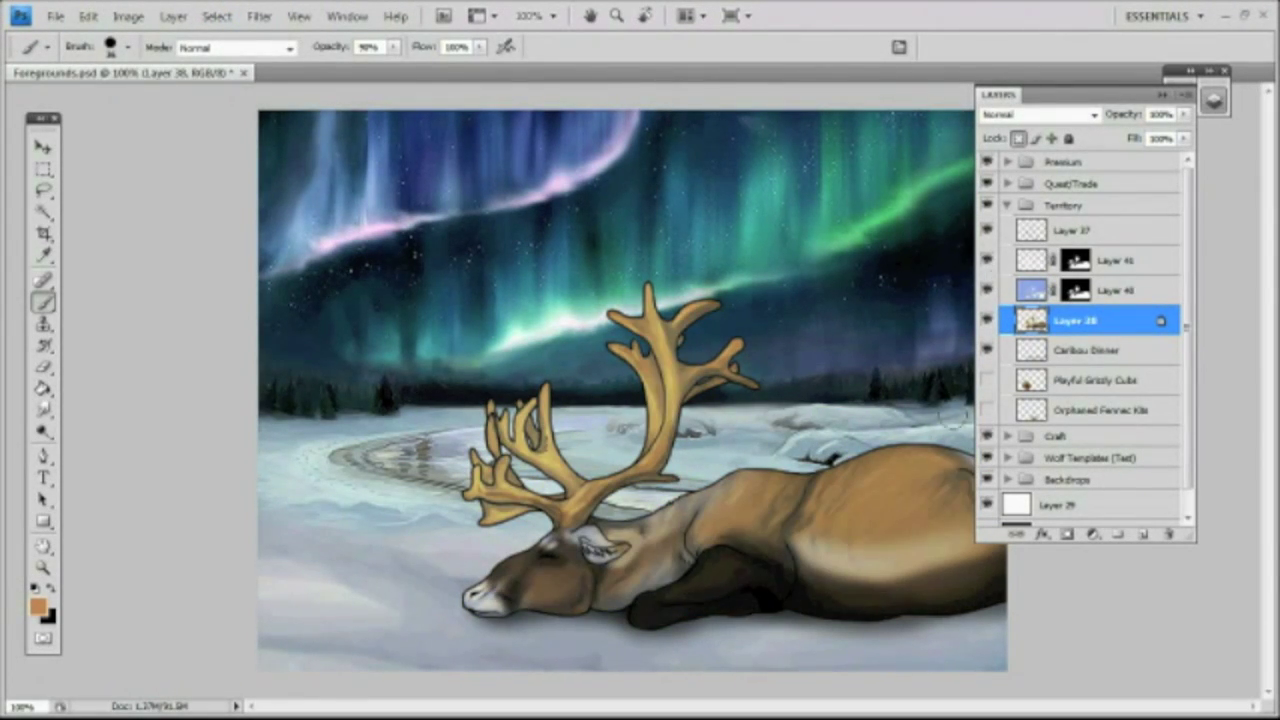
{"action": "left_click", "coordinate": [1118, 261]}
{"action": "key", "text": "r"}
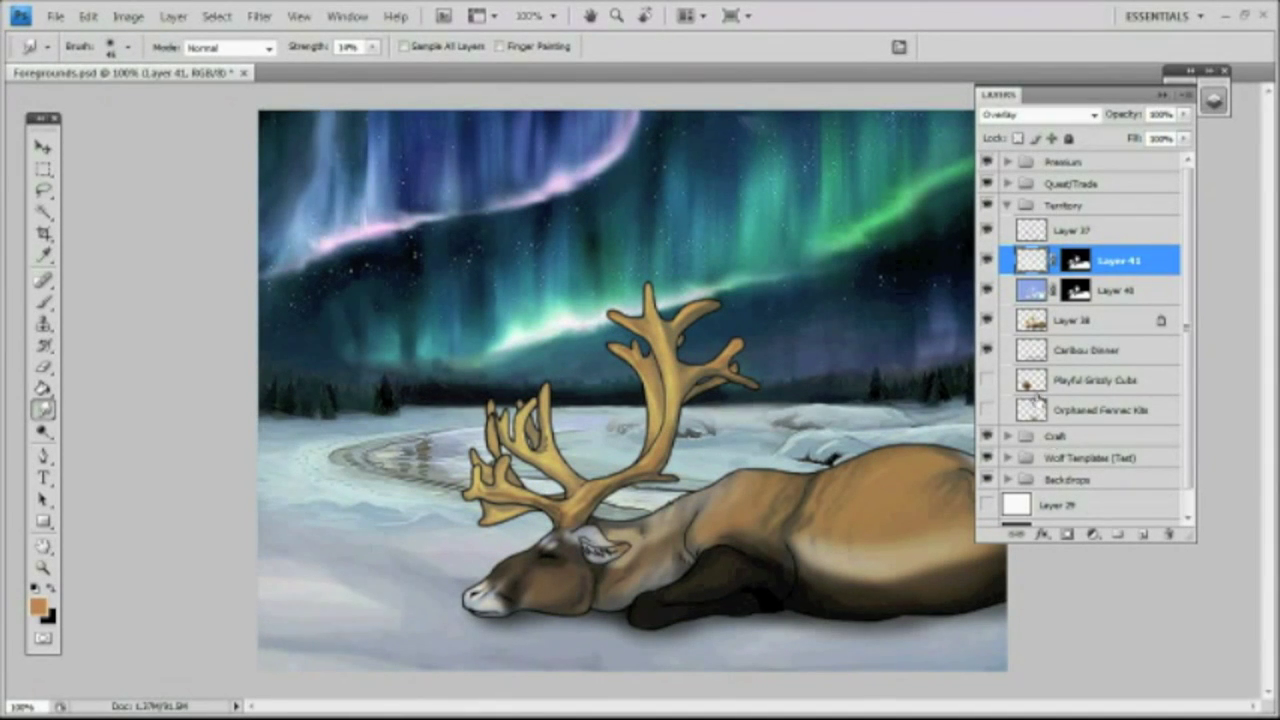
Step: Resize the image to a width of 560 pixels
{"action": "left_click", "coordinate": [66, 15]}
{"action": "left_click", "coordinate": [129, 17]}
{"action": "left_click", "coordinate": [160, 152]}
{"action": "type", "text": "560"}
{"action": "key", "text": "Return"}
Step: Expand the Wolf Templates group and show the Dire M wolf behind the reindeer
{"action": "left_click", "coordinate": [1007, 458]}
{"action": "left_click_drag", "start_coordinate": [1188, 290], "coordinate": [1190, 320]}
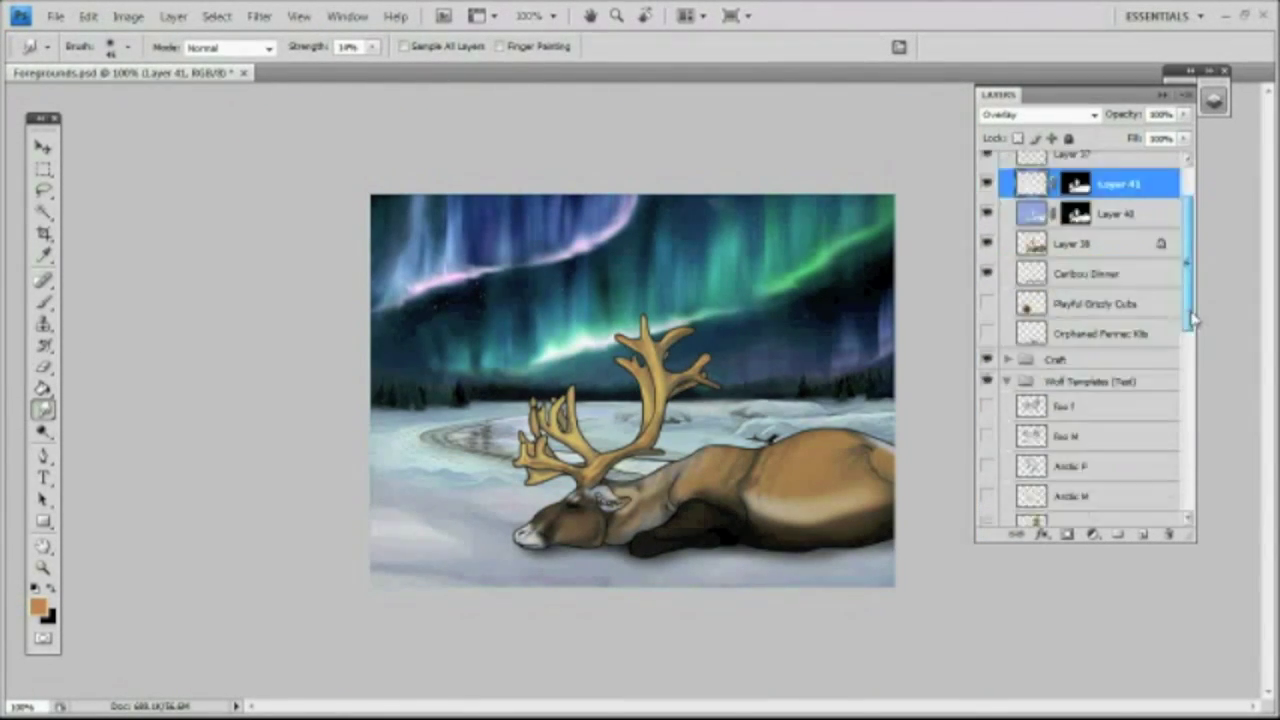
{"action": "left_click", "coordinate": [986, 355]}
{"action": "left_click", "coordinate": [987, 354]}
{"action": "scroll", "coordinate": [1080, 400], "scroll_direction": "down", "scroll_amount": 3}
{"action": "left_click", "coordinate": [987, 334]}
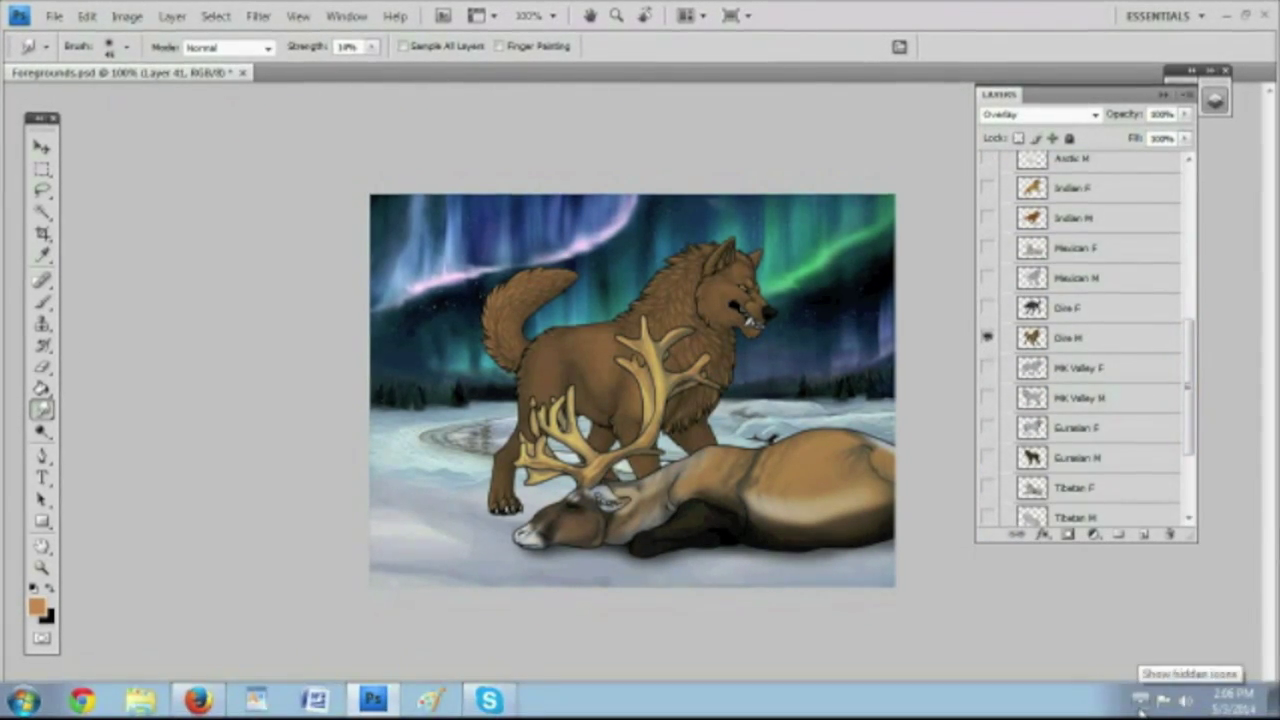